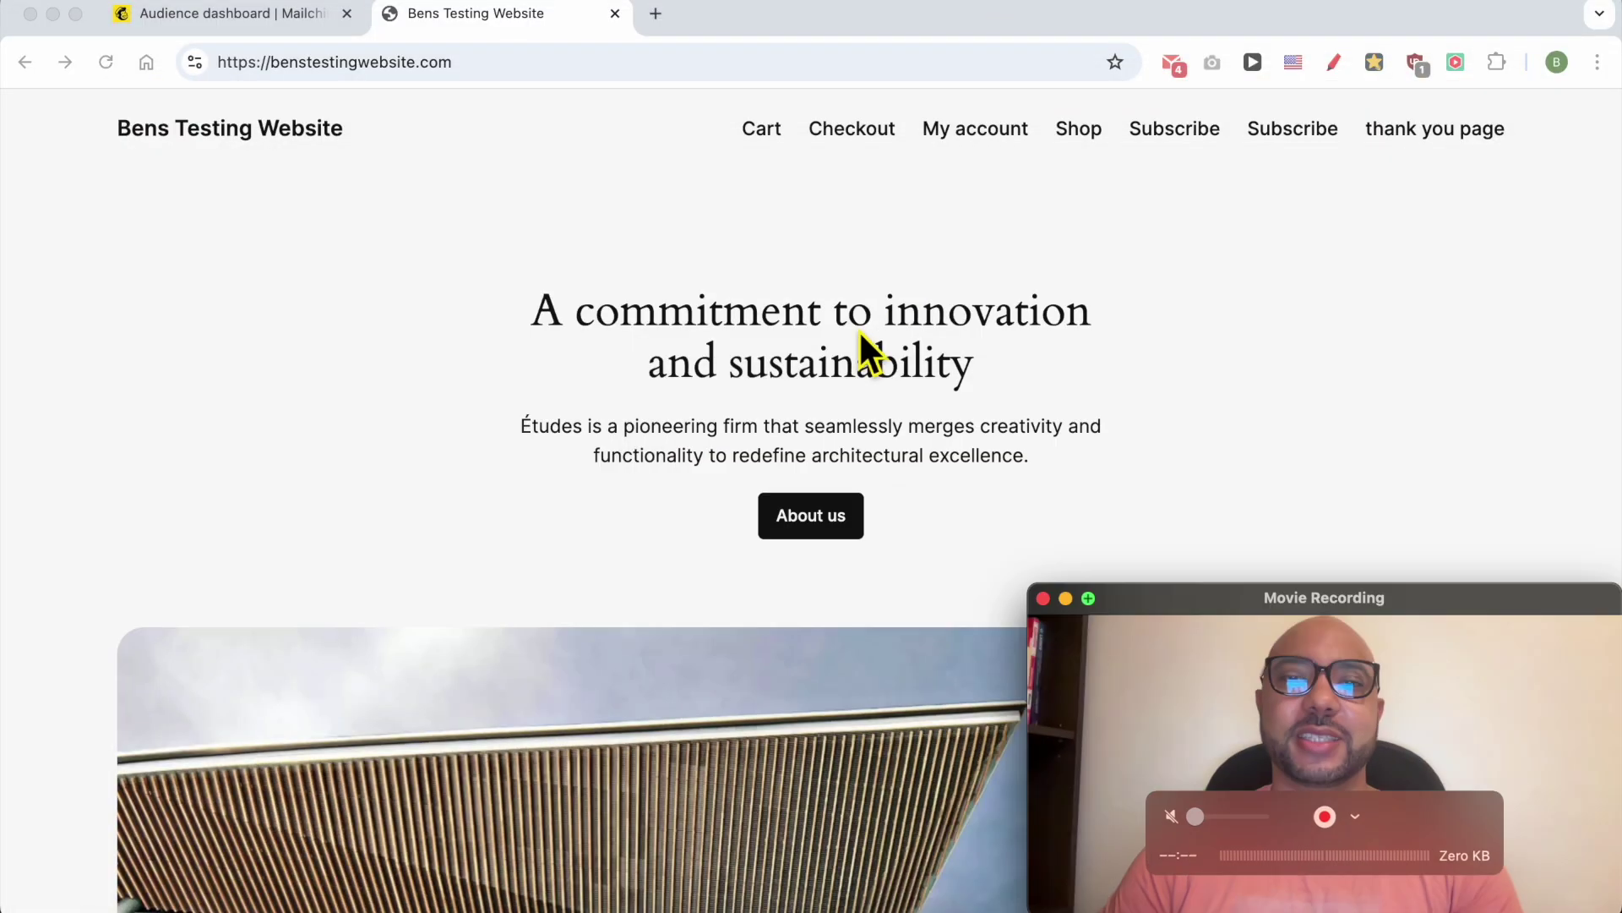
Log in to the site's admin at /wp-admin with saved credentials, checking the Mailchimp tab.
{"action": "left_click", "coordinate": [1116, 348]}
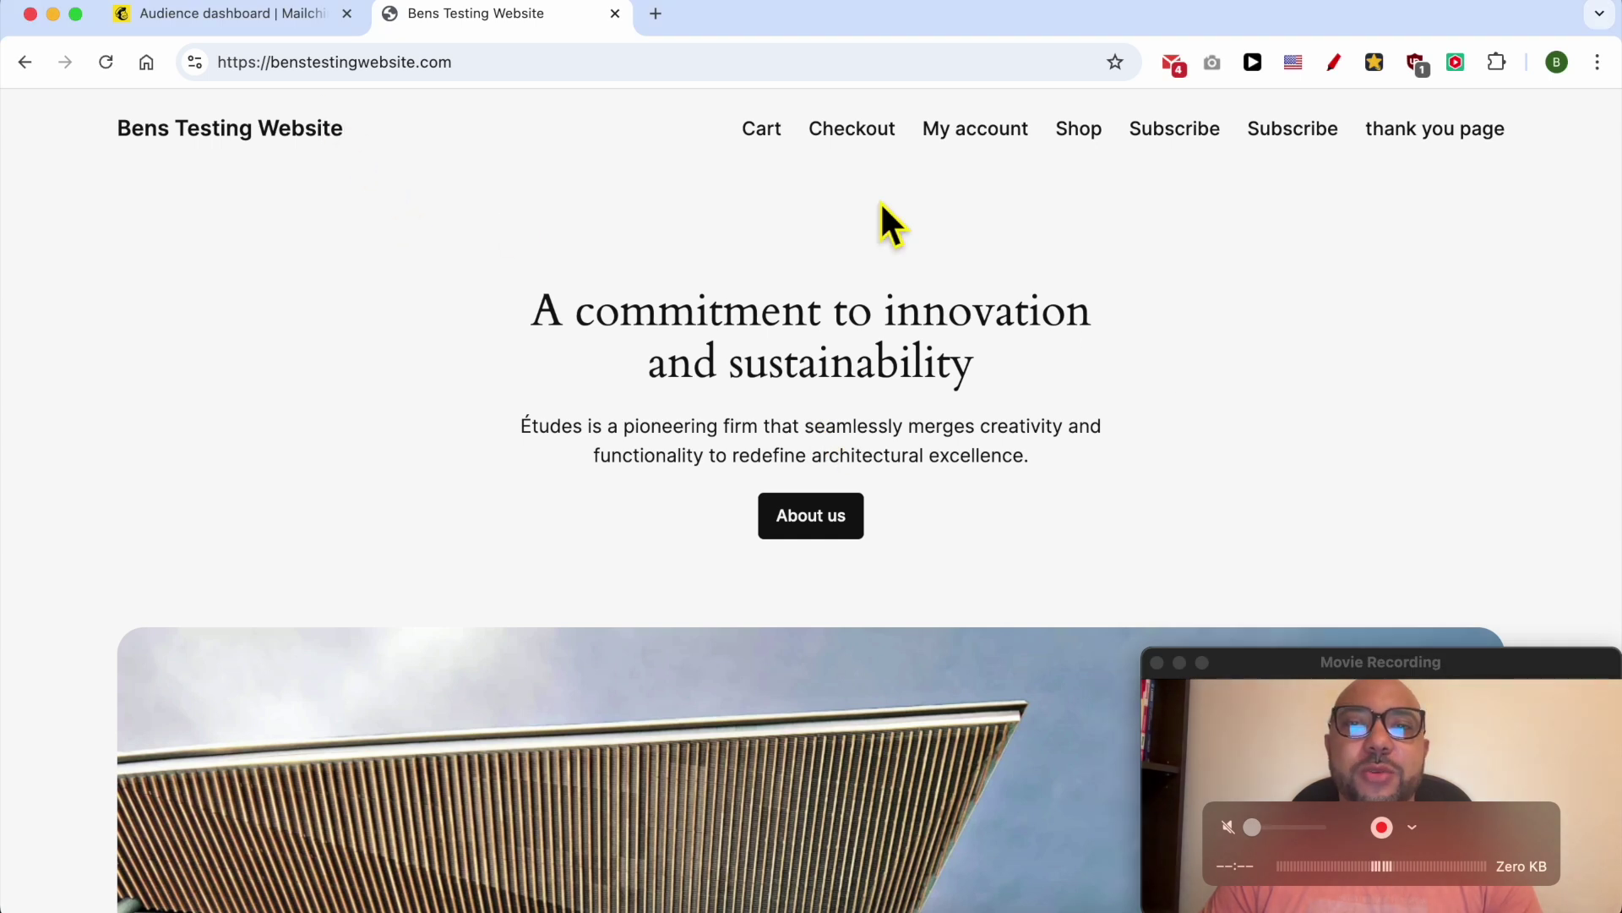
{"action": "left_click", "coordinate": [626, 72]}
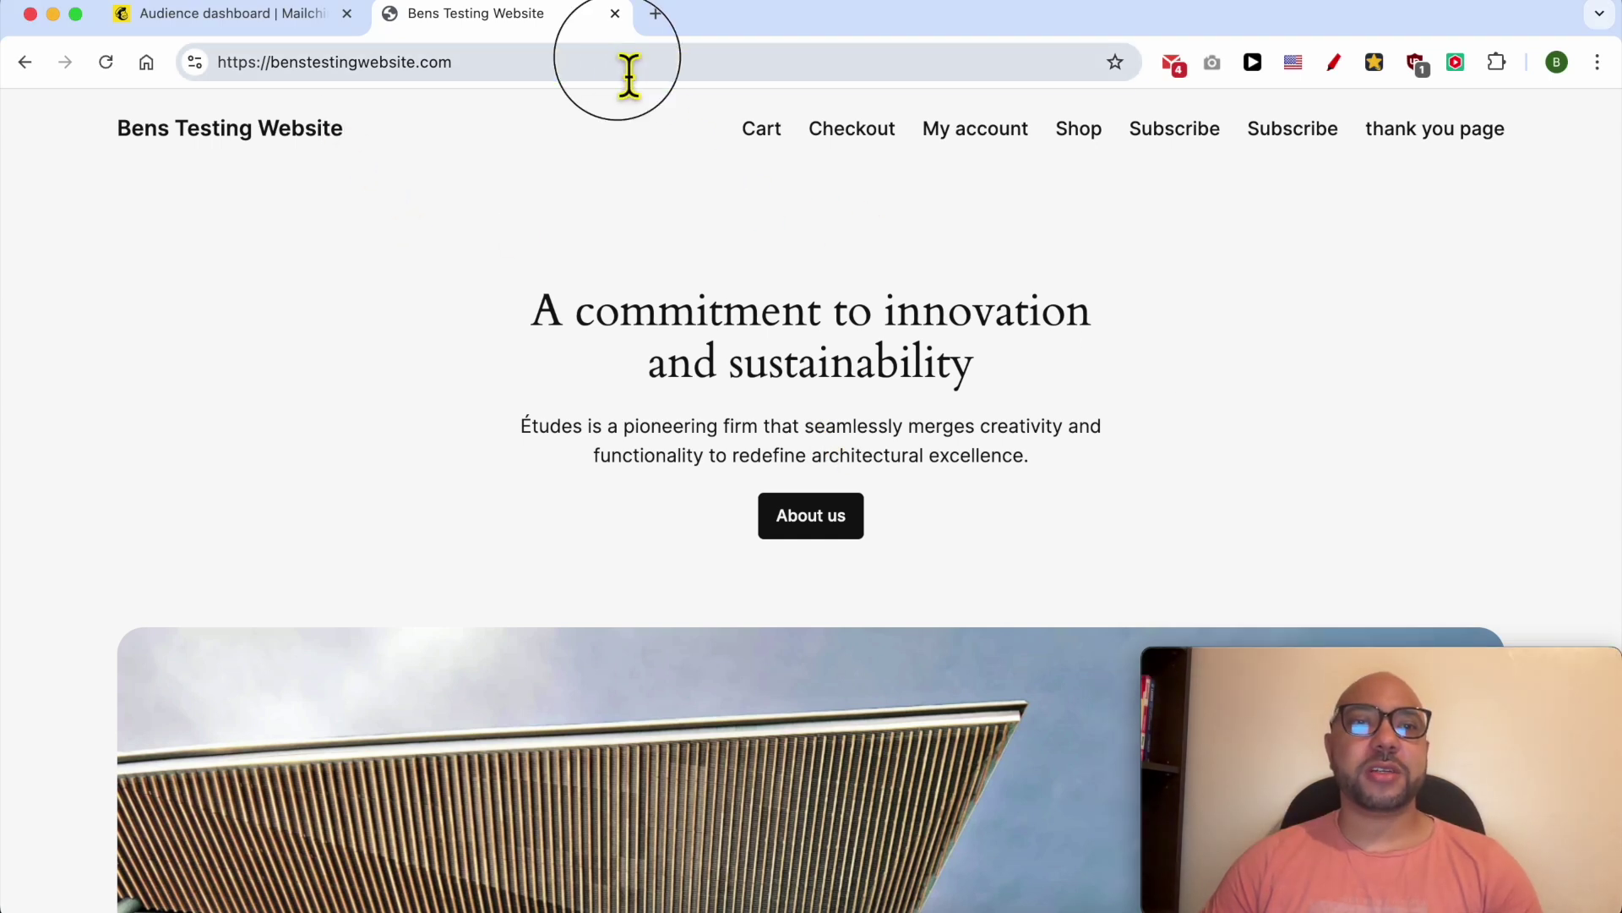
{"action": "type", "text": "/wp-admin"}
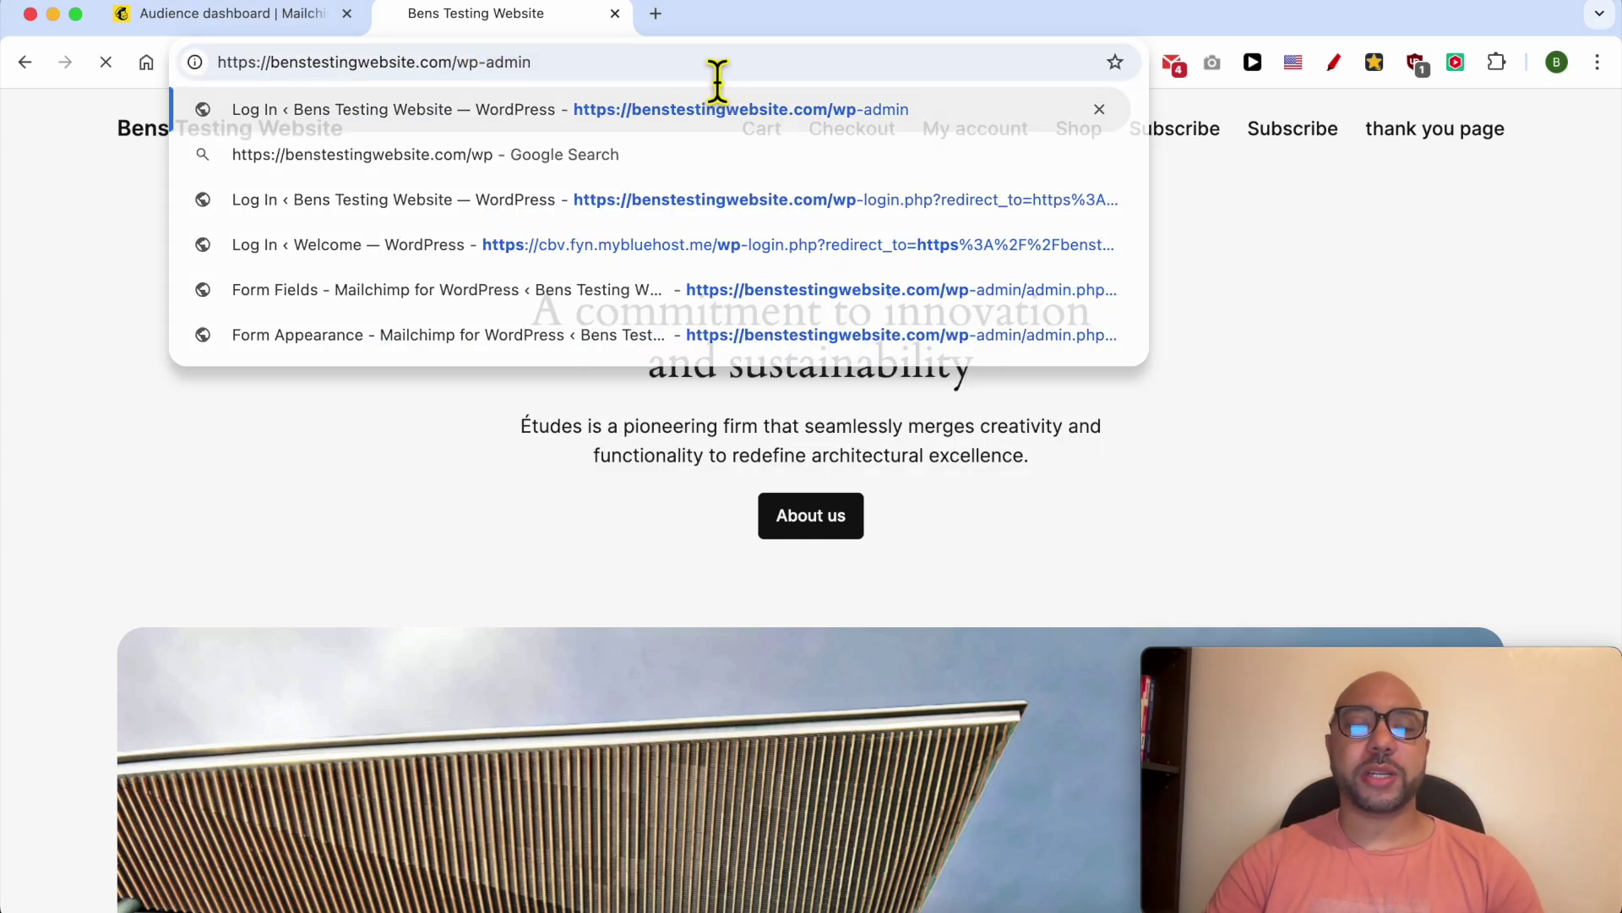
{"action": "key", "text": "Return"}
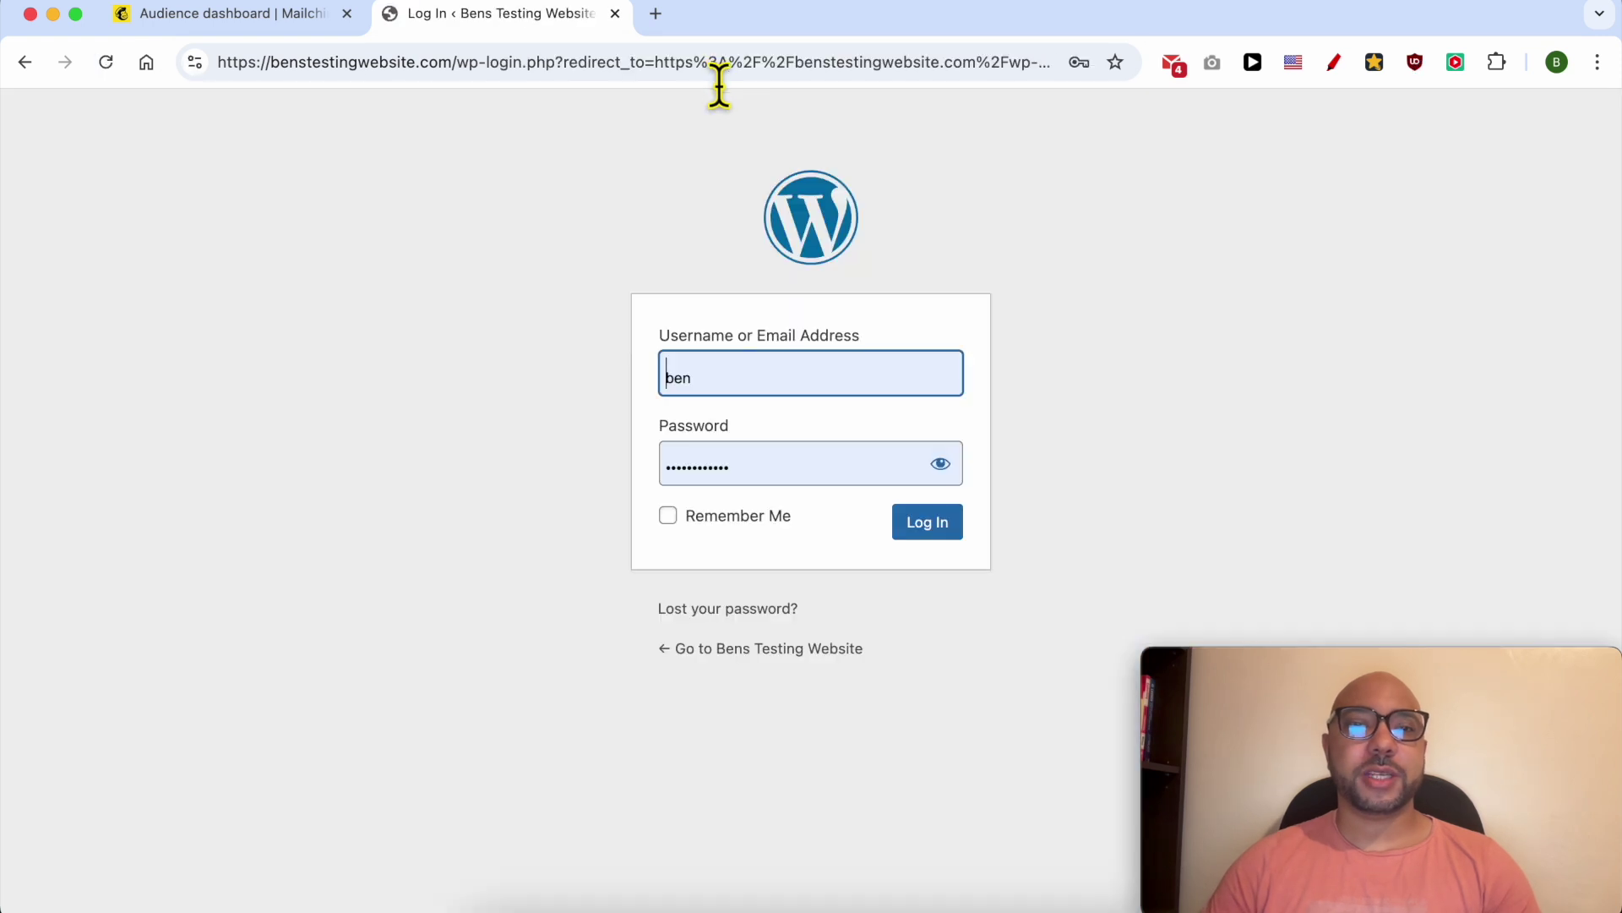
{"action": "left_click", "coordinate": [903, 517]}
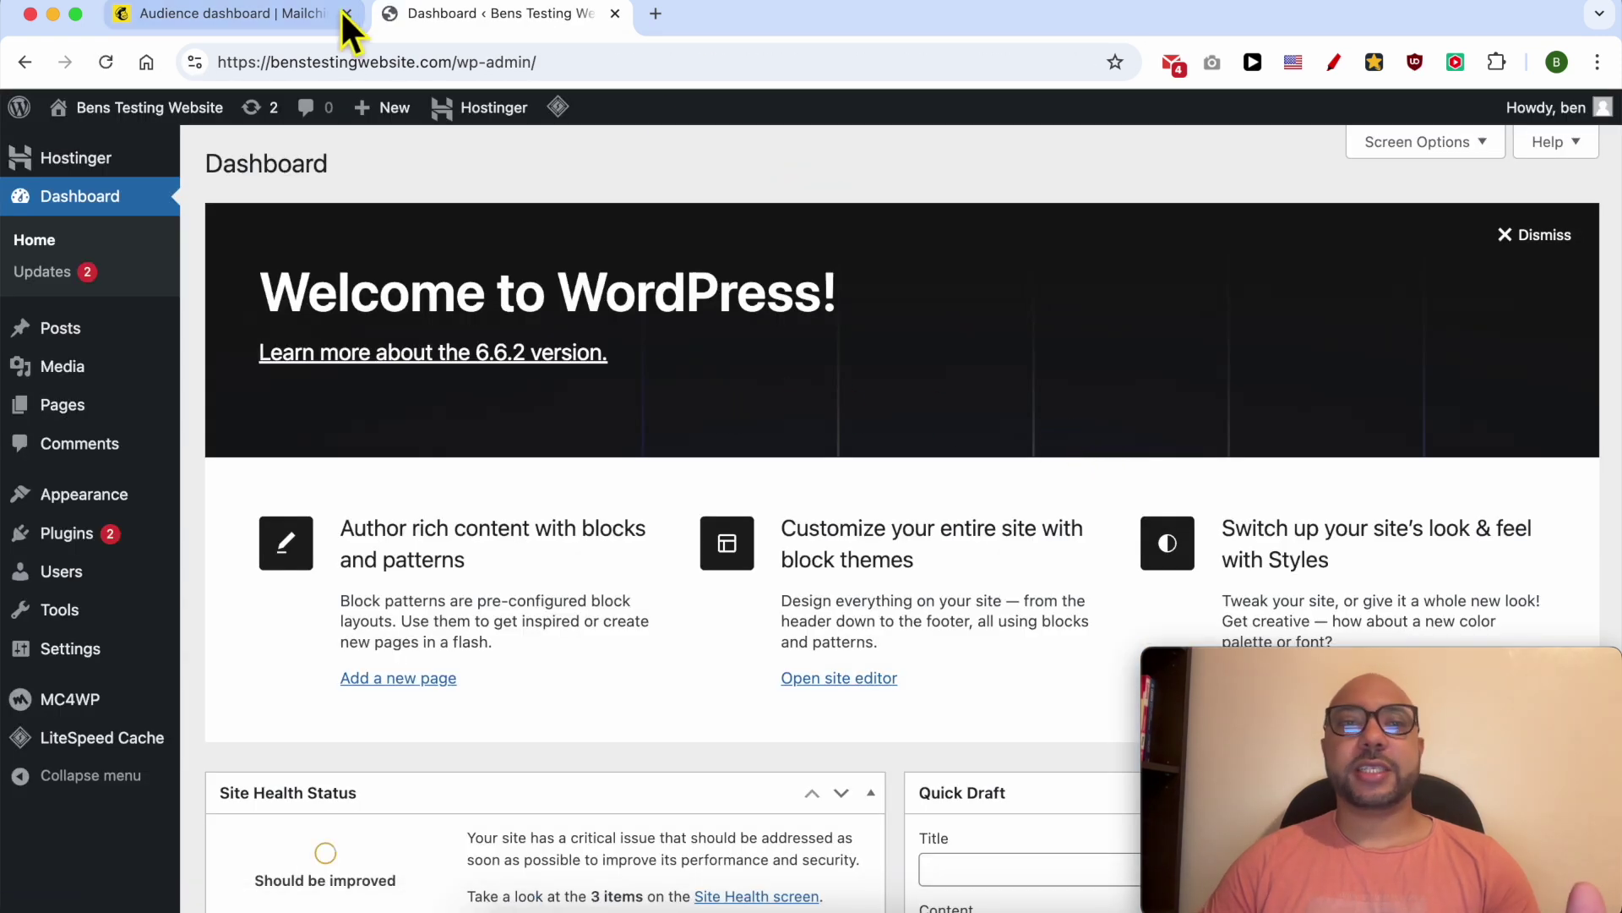
{"action": "left_click", "coordinate": [253, 13]}
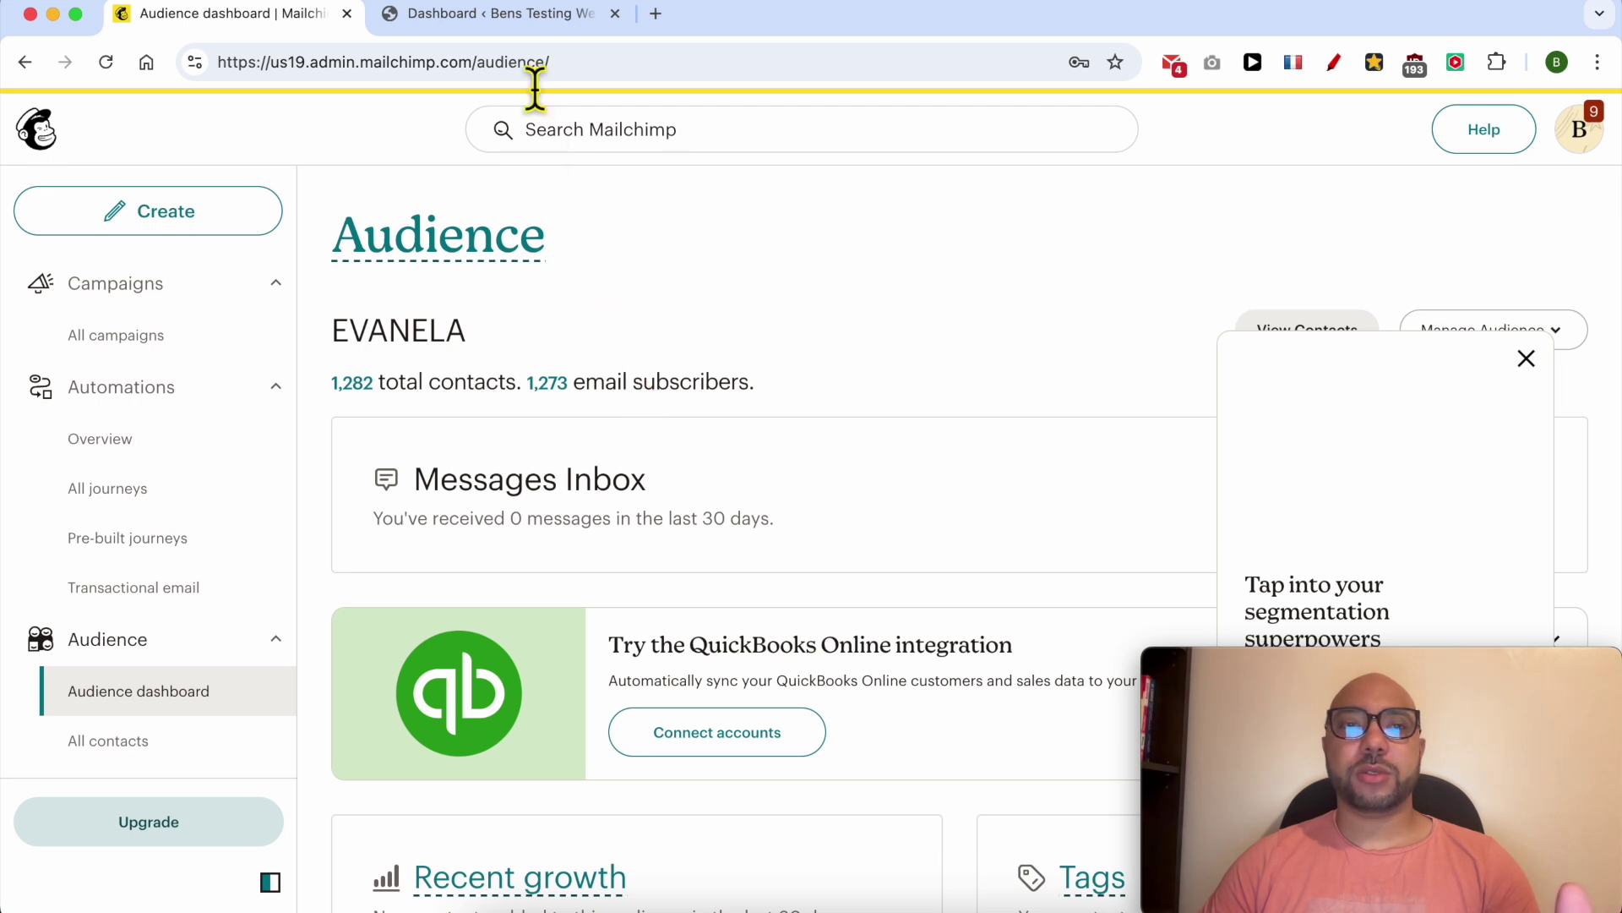
{"action": "left_click", "coordinate": [507, 15]}
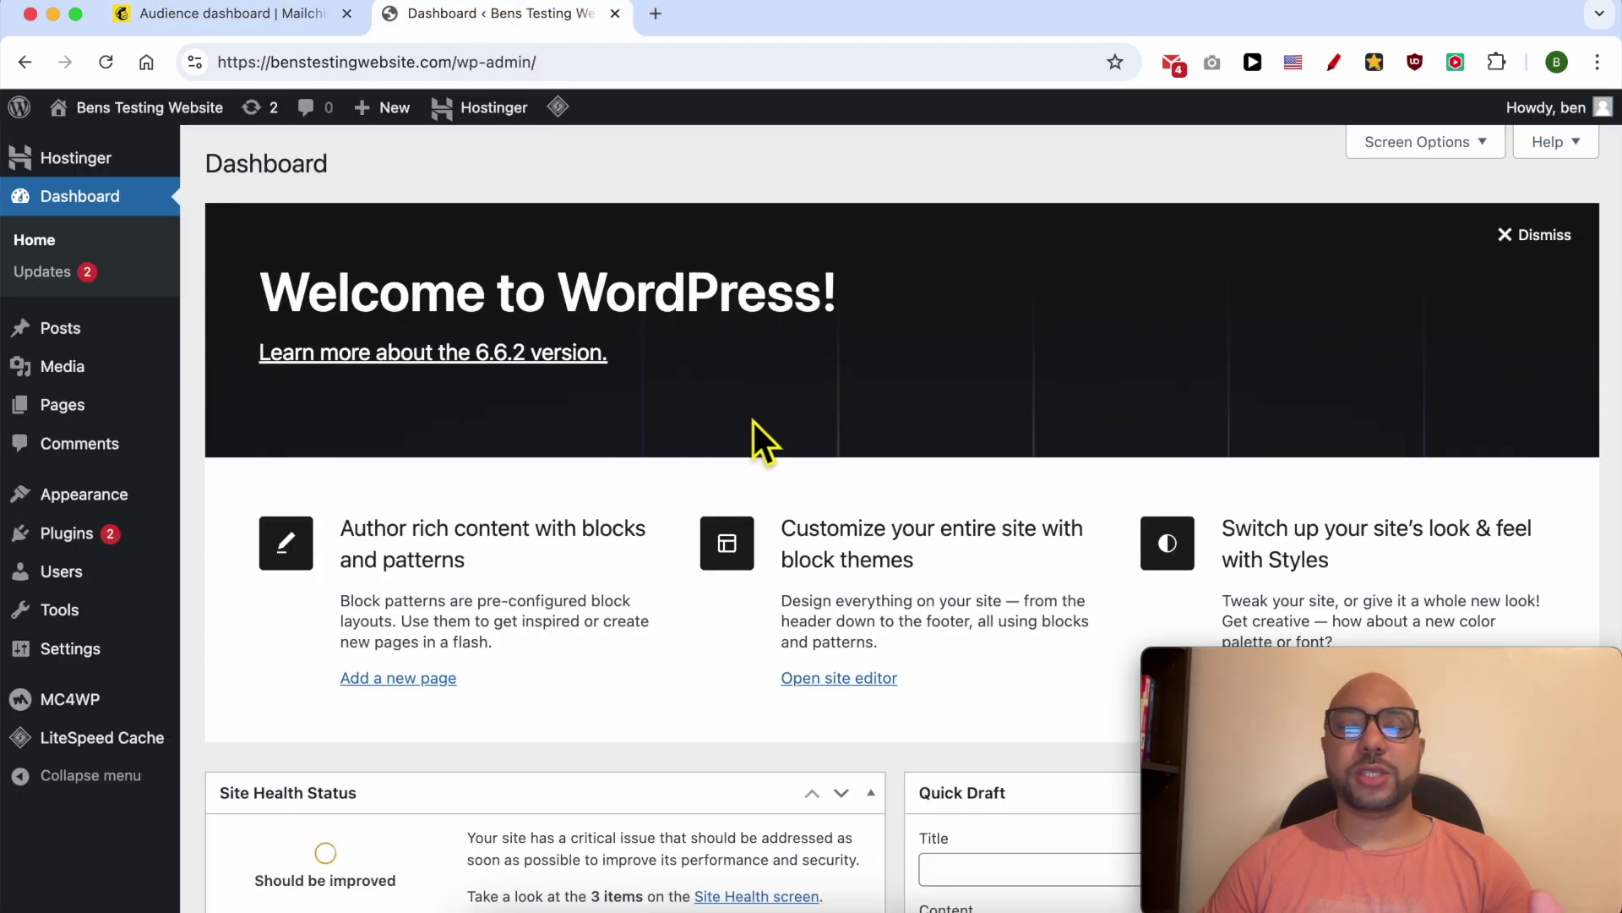
Find MC4WP: Mailchimp for WordPress by ibericode under Add New Plugin, install and activate it.
{"action": "mouse_move", "coordinate": [66, 532]}
{"action": "left_click", "coordinate": [269, 577]}
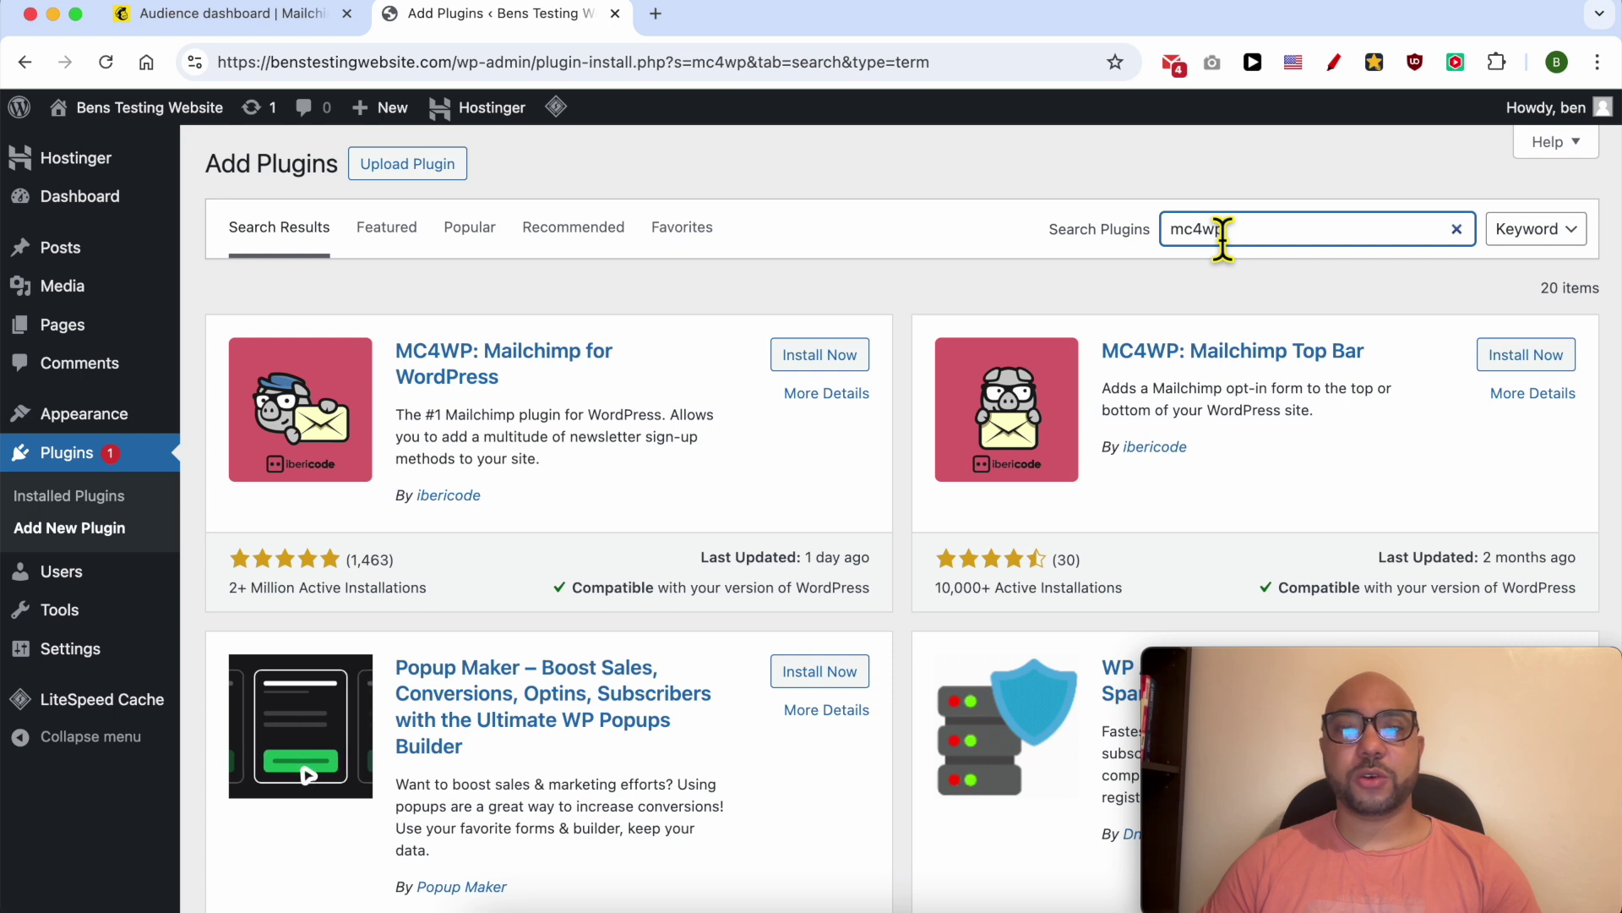
{"action": "left_click_drag", "start_coordinate": [542, 383], "coordinate": [396, 361]}
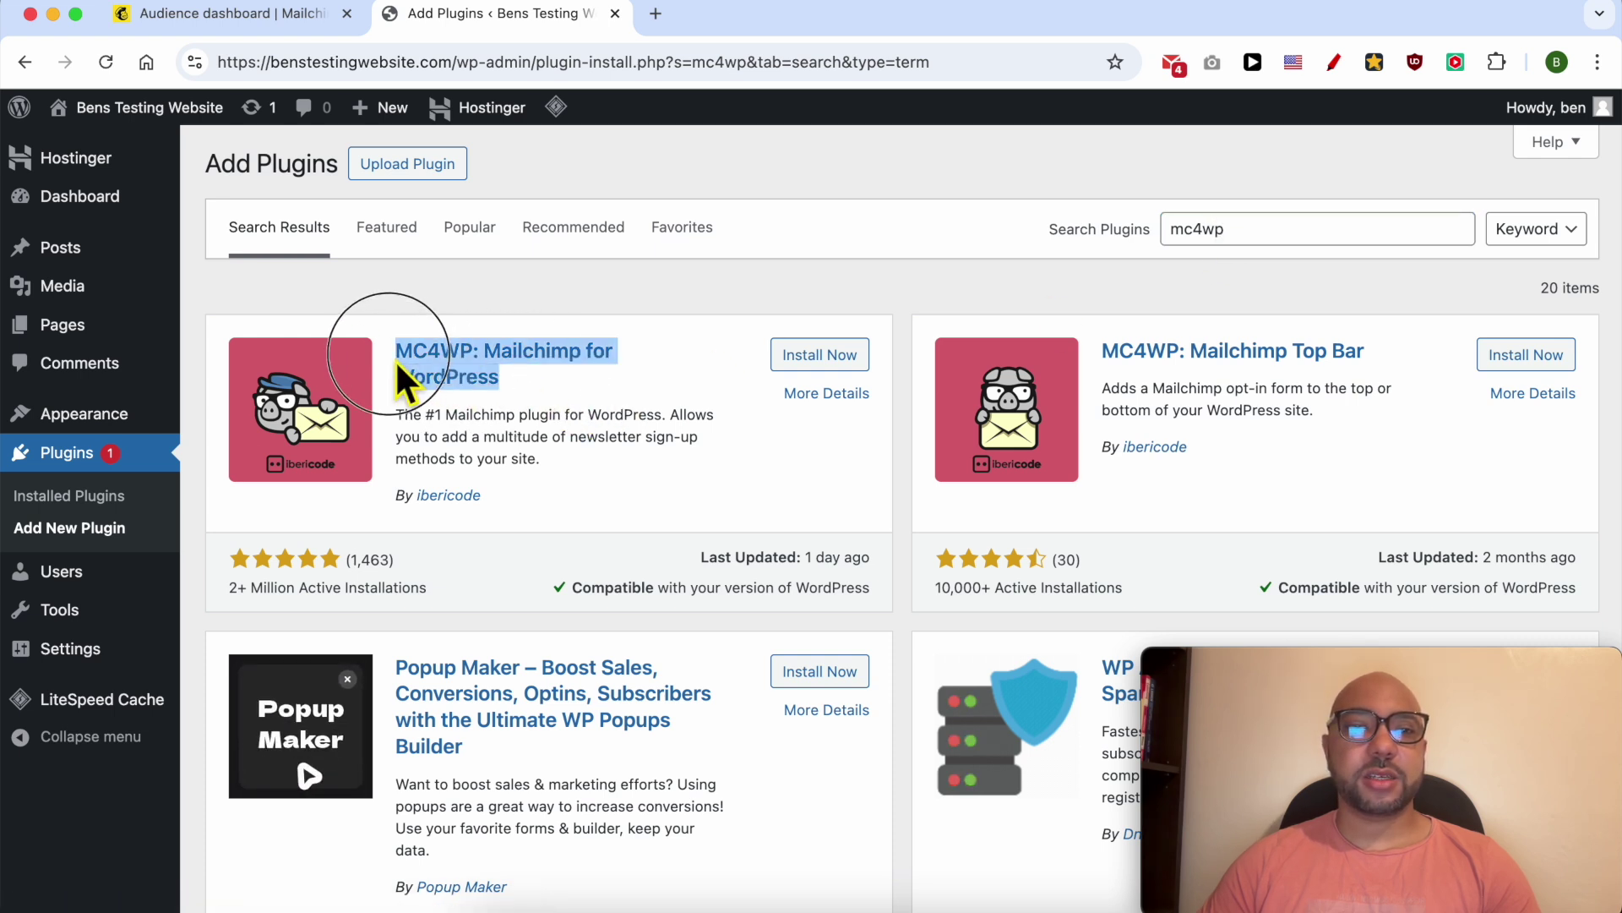
{"action": "left_click_drag", "start_coordinate": [488, 496], "coordinate": [398, 500]}
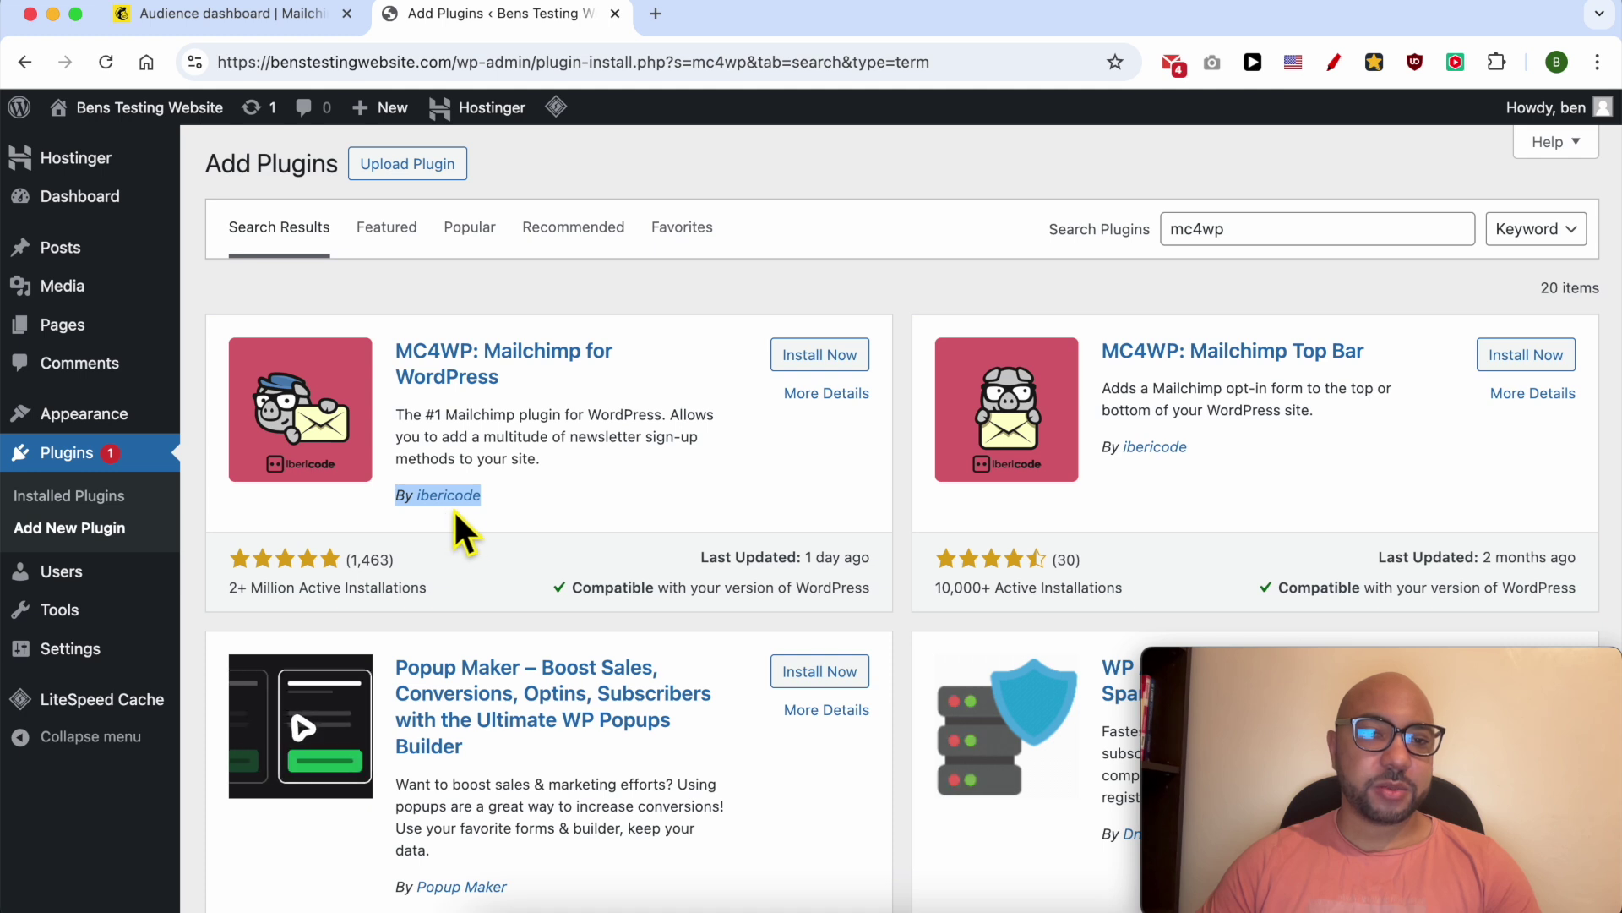
{"action": "left_click", "coordinate": [821, 357]}
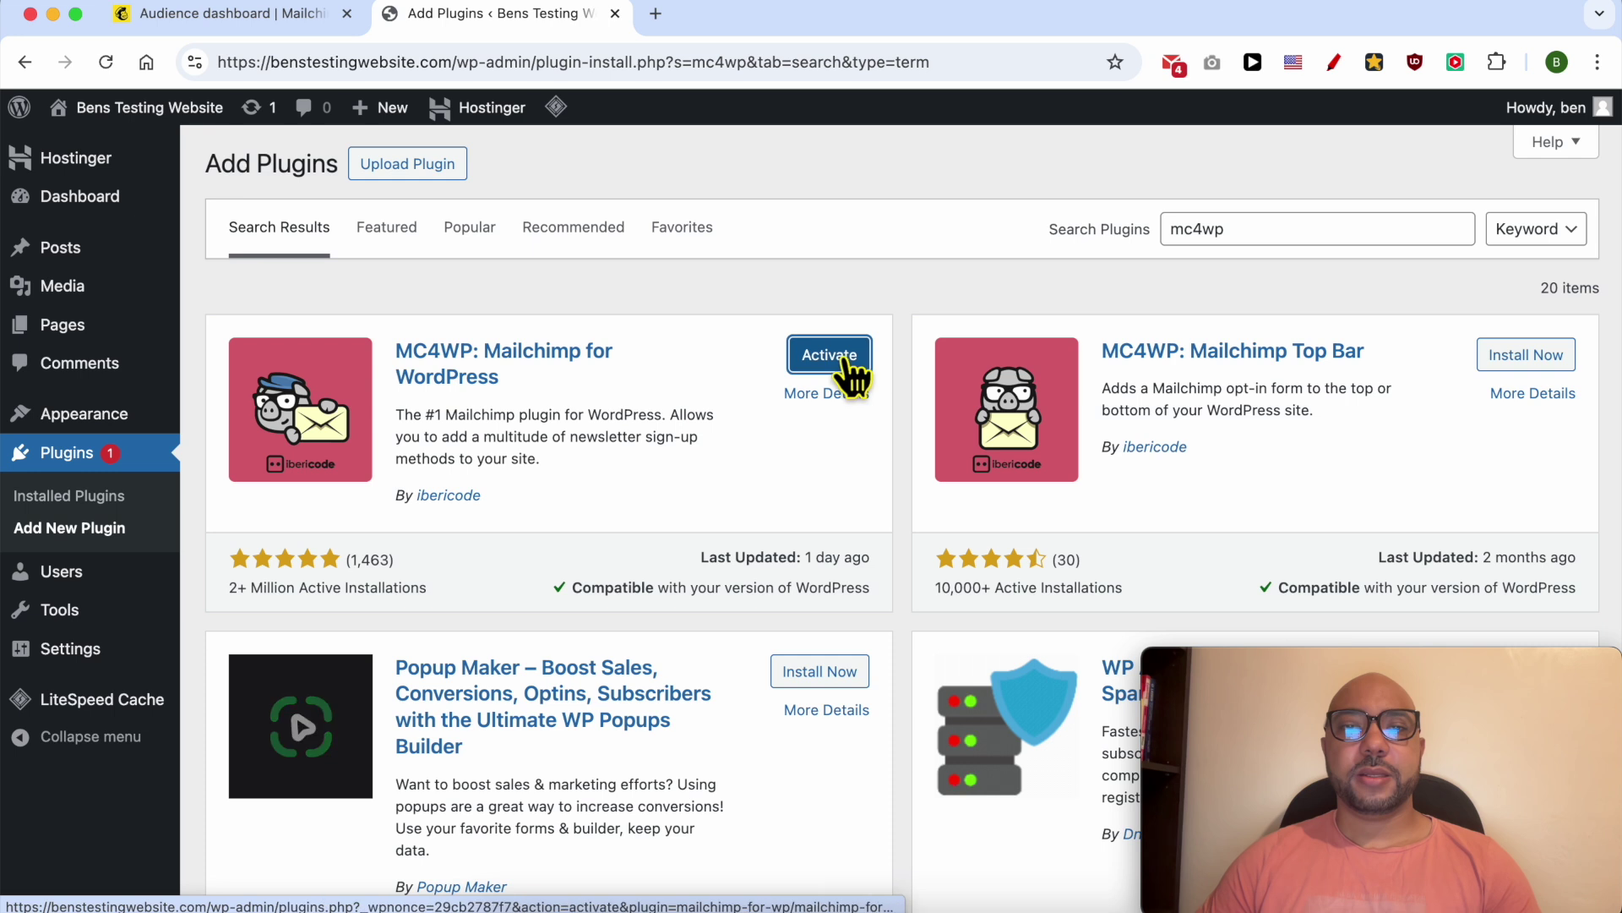
{"action": "left_click", "coordinate": [846, 360]}
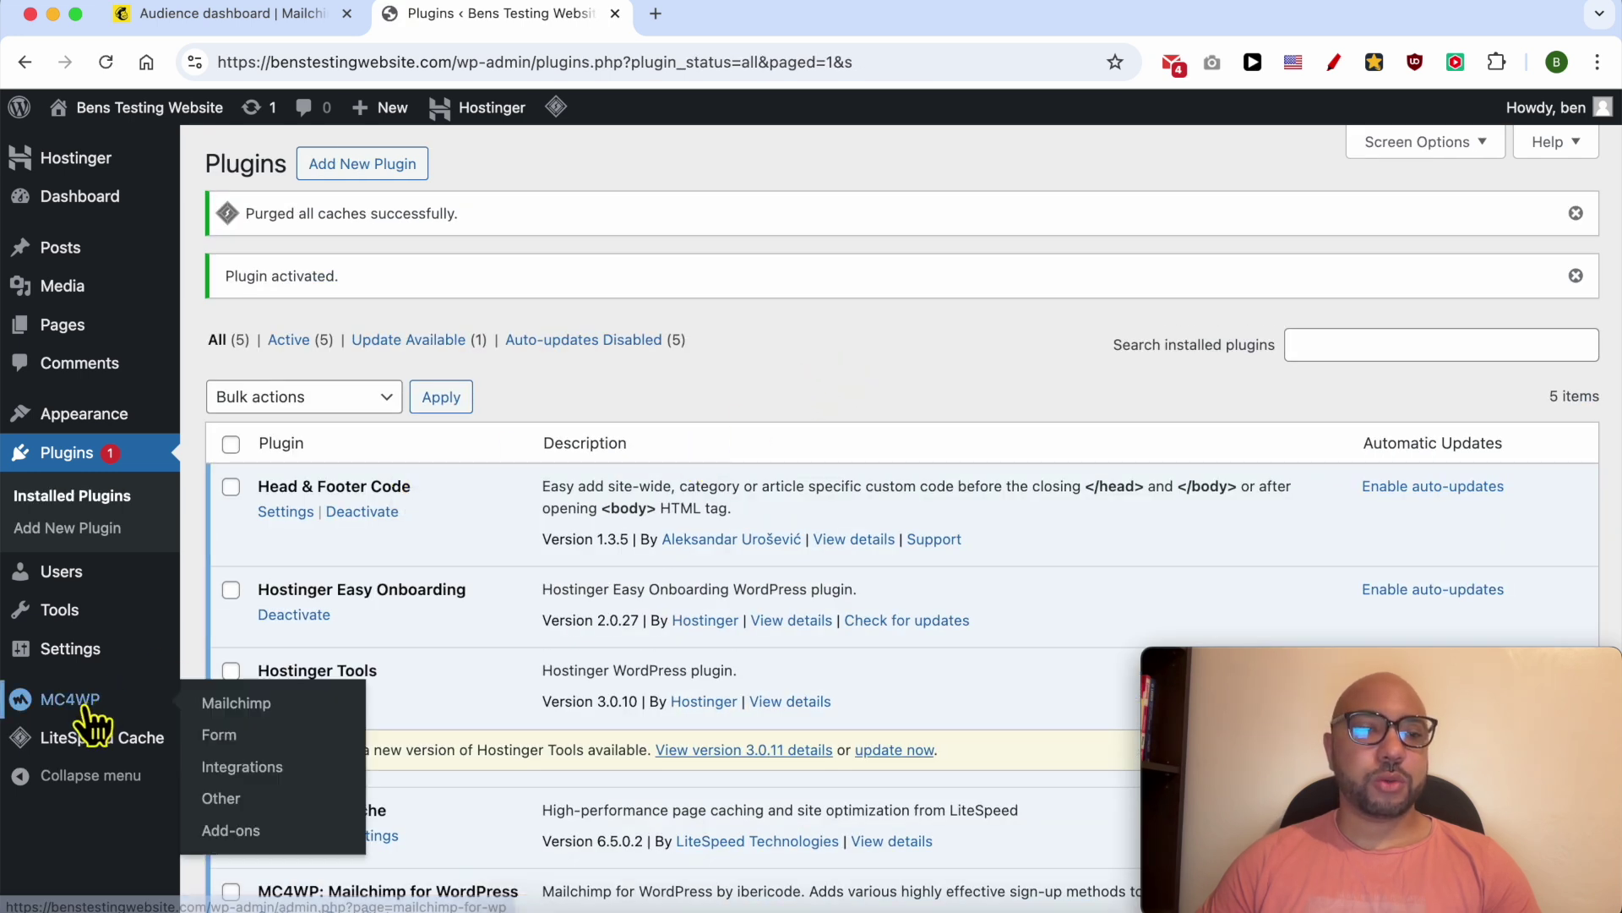
{"action": "mouse_move", "coordinate": [70, 698]}
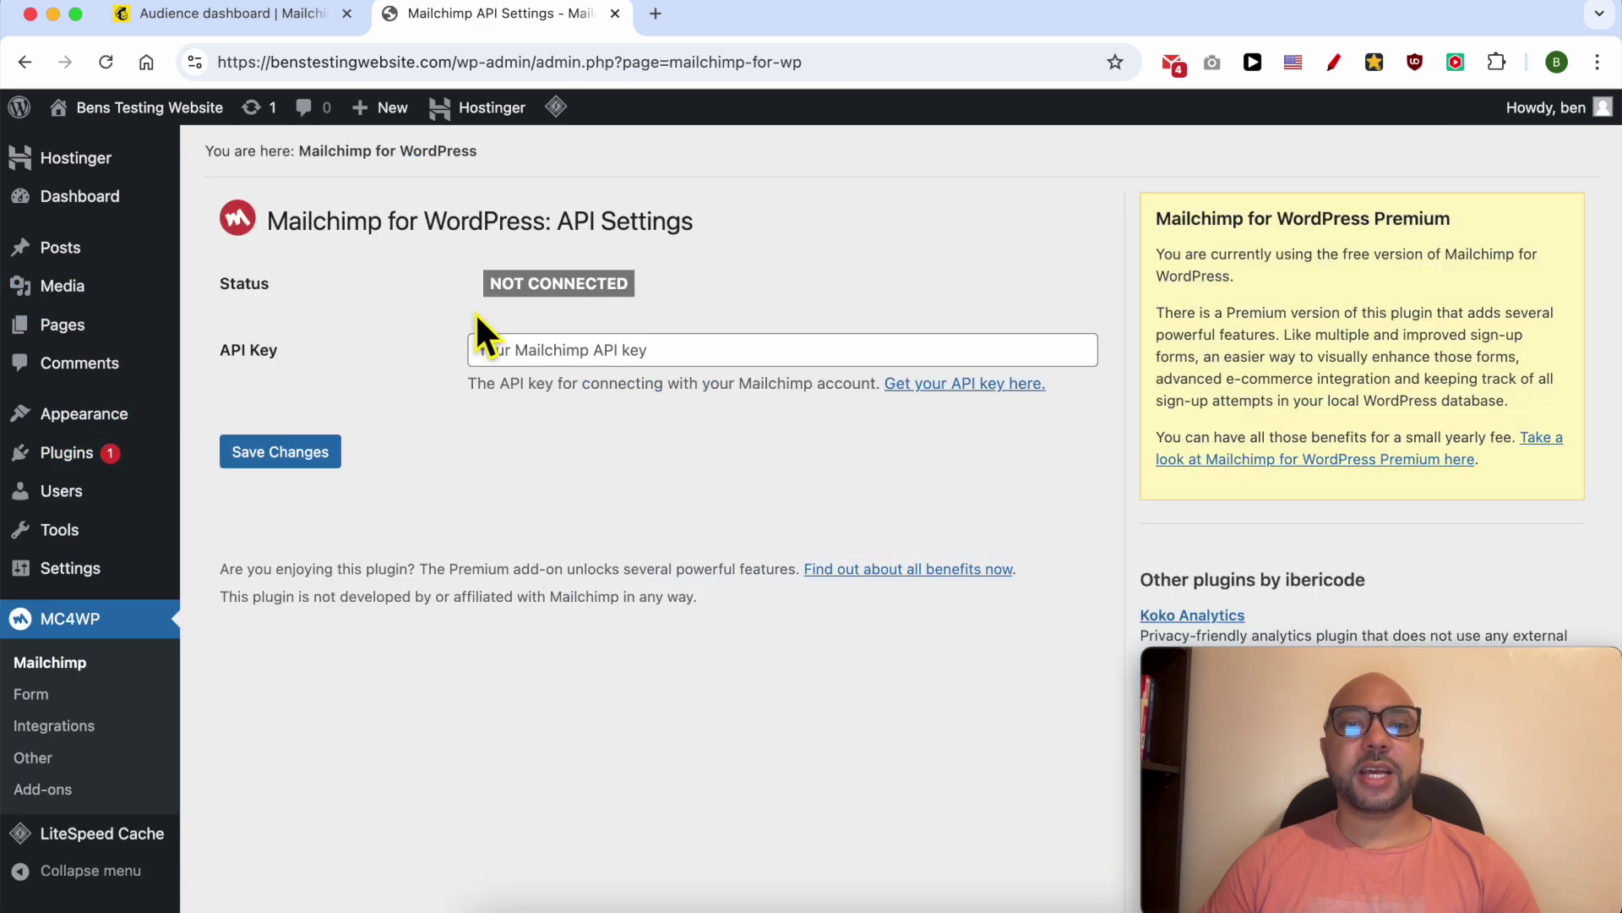
Check the NOT CONNECTED status and empty API Key field, then follow 'Get your API key here.'.
{"action": "triple_click", "coordinate": [558, 304]}
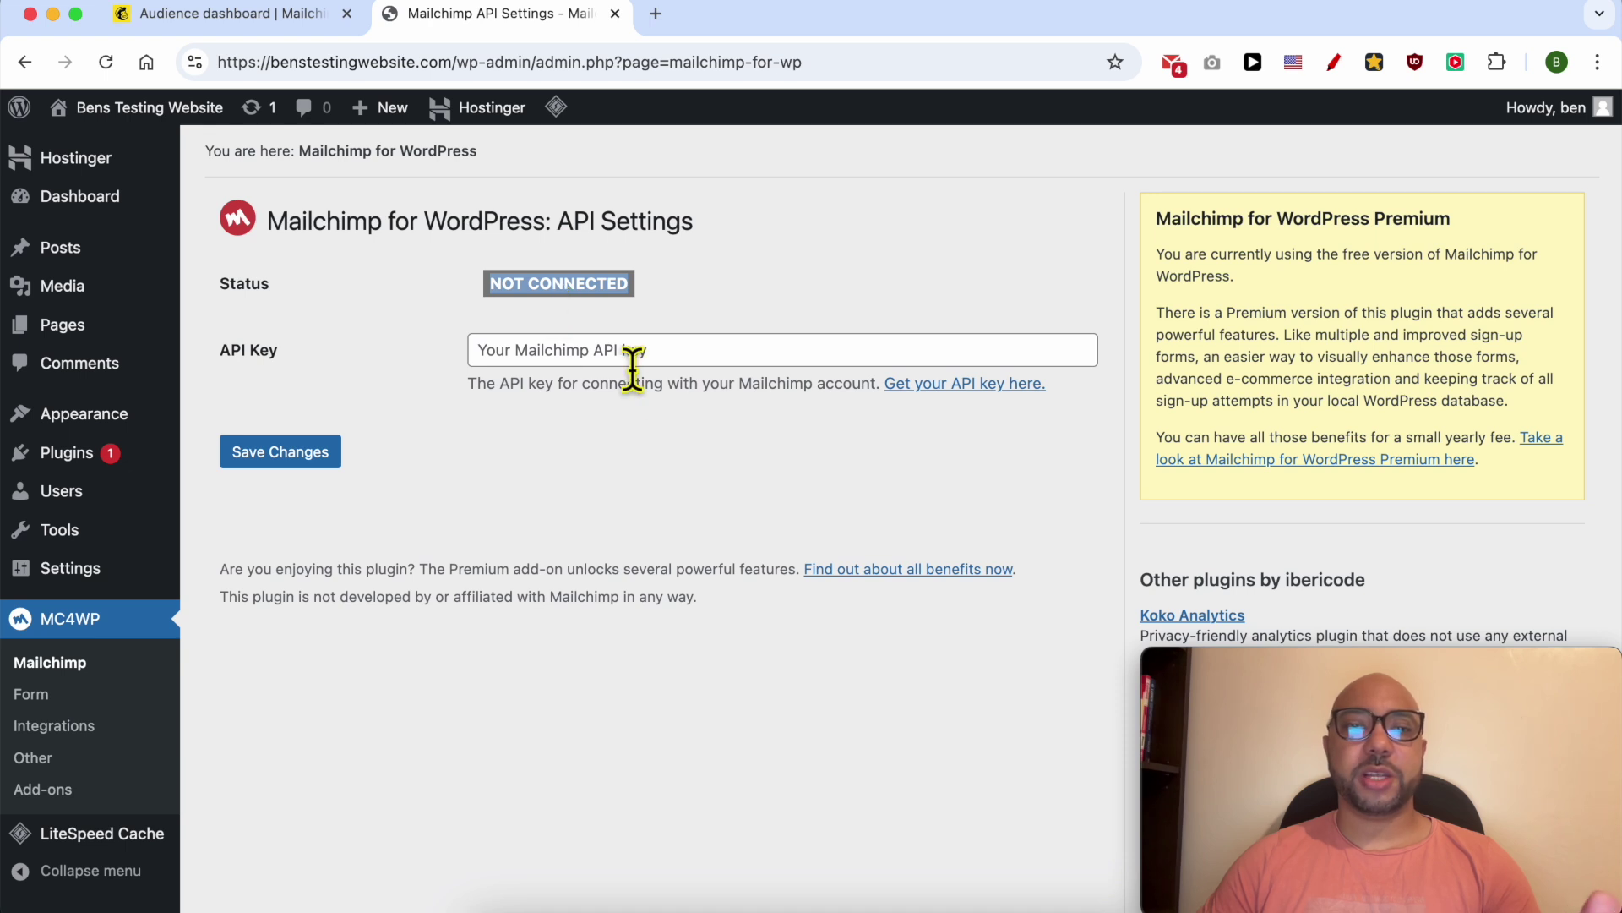
{"action": "left_click", "coordinate": [464, 371]}
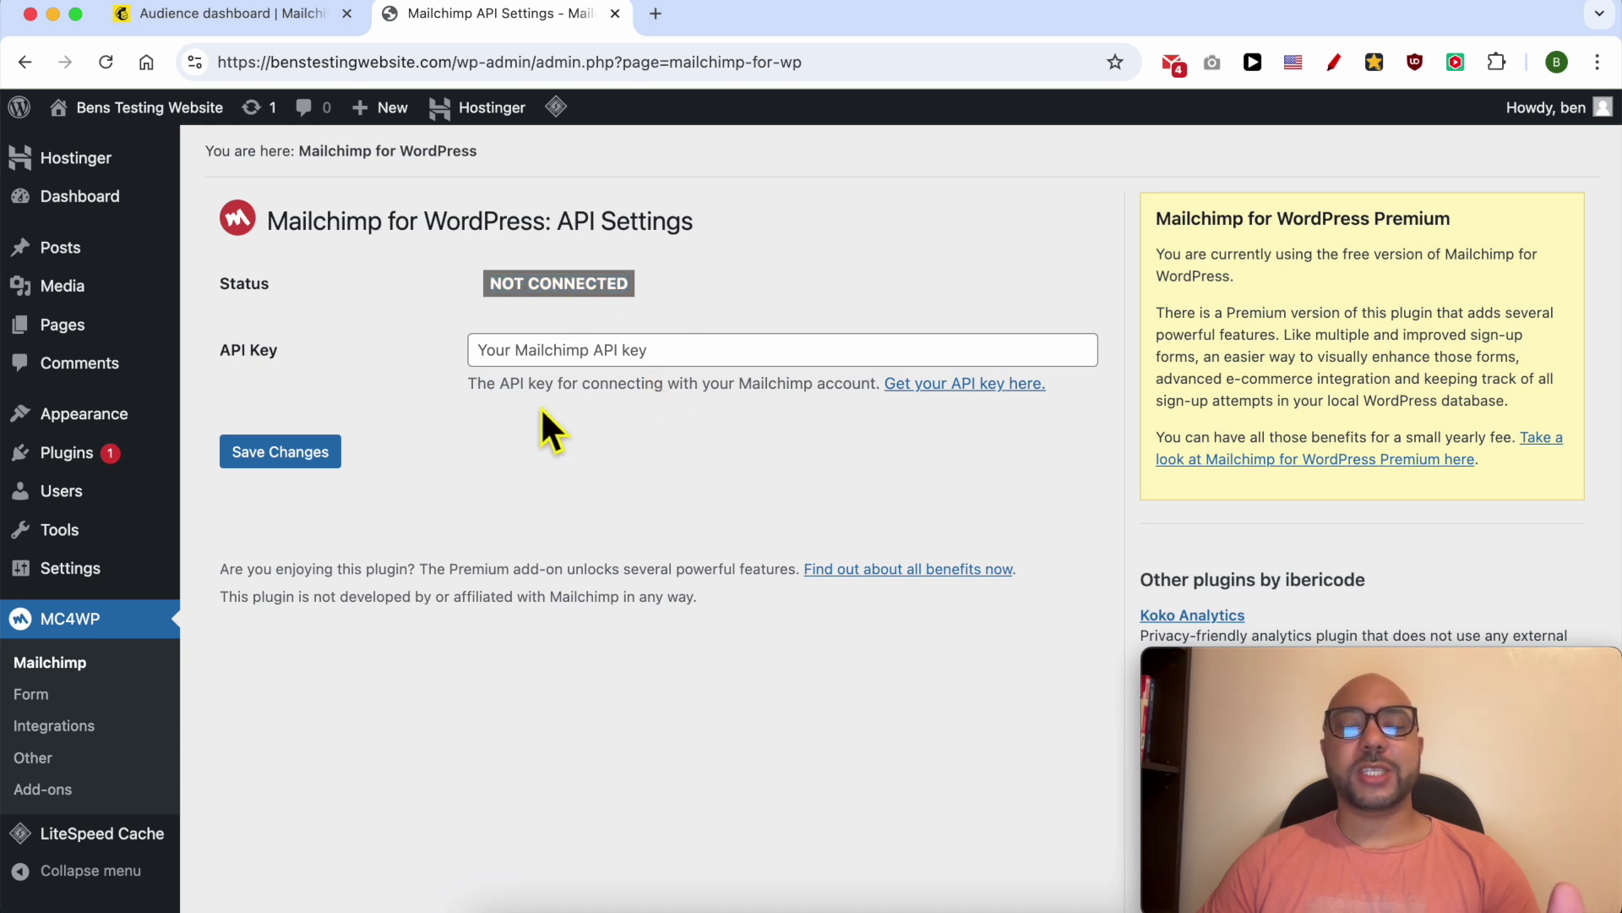
{"action": "double_click", "coordinate": [250, 356]}
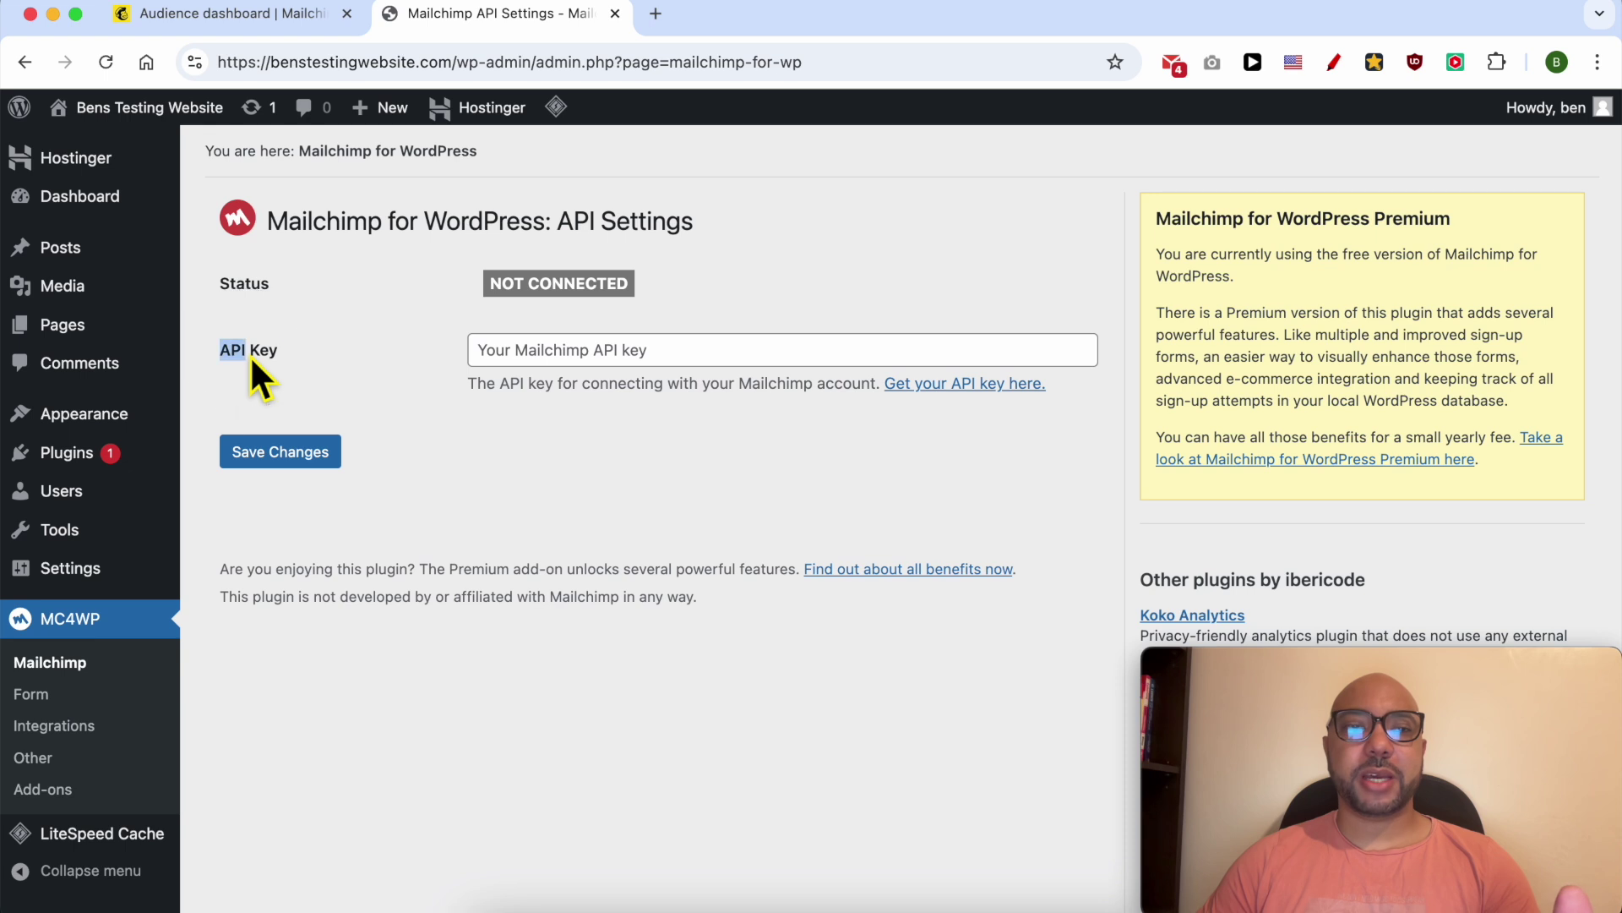
{"action": "left_click", "coordinate": [576, 361]}
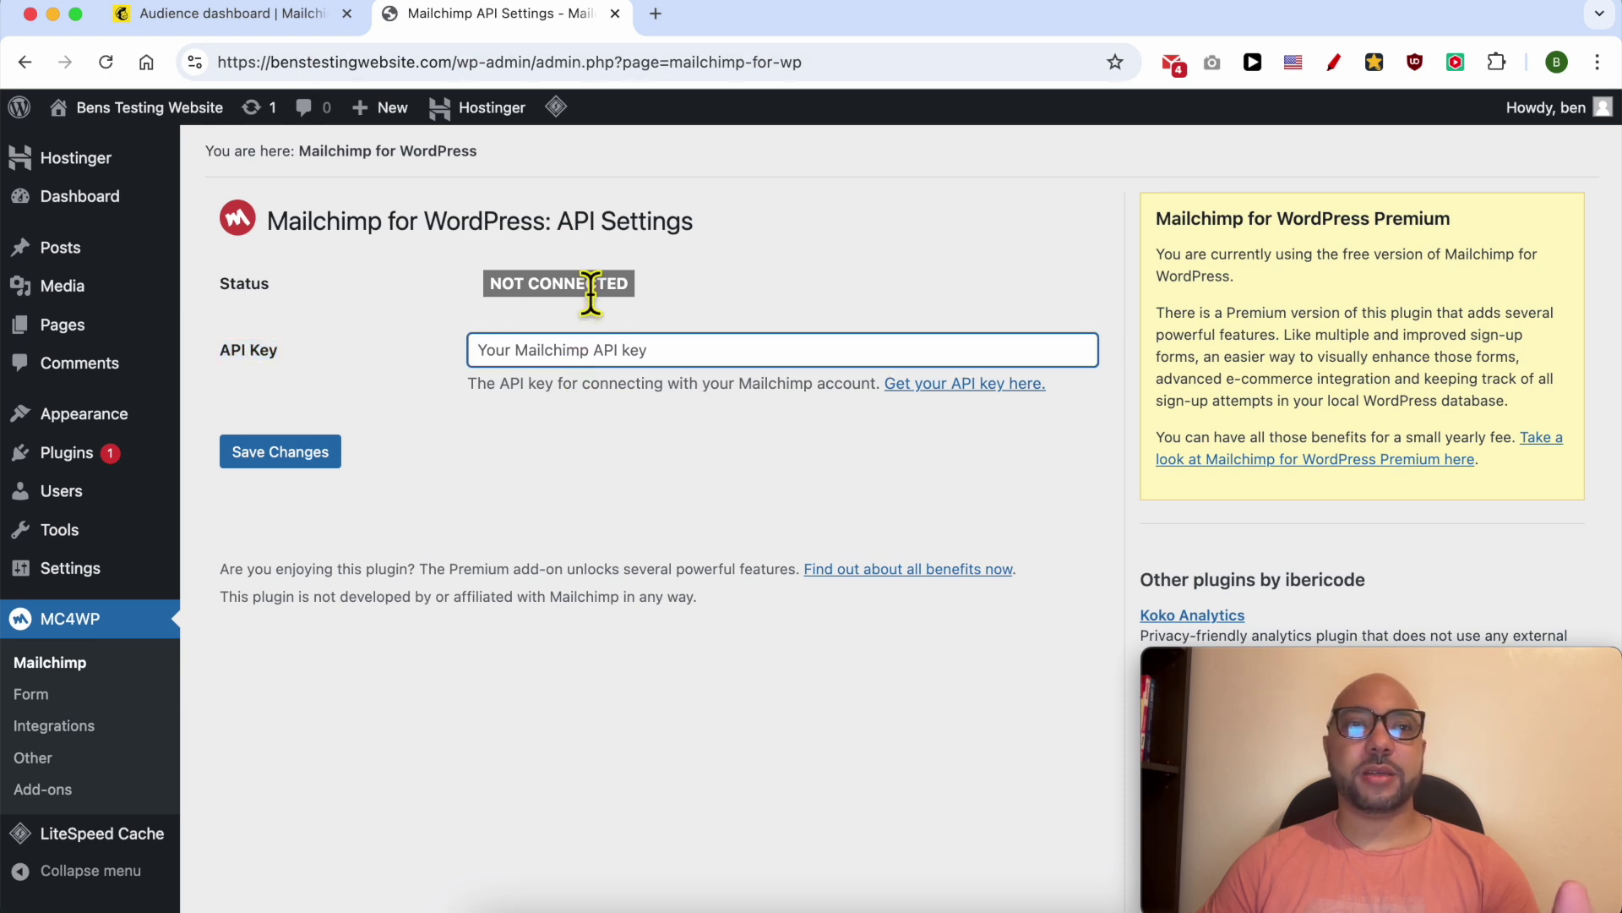
{"action": "left_click", "coordinate": [804, 458]}
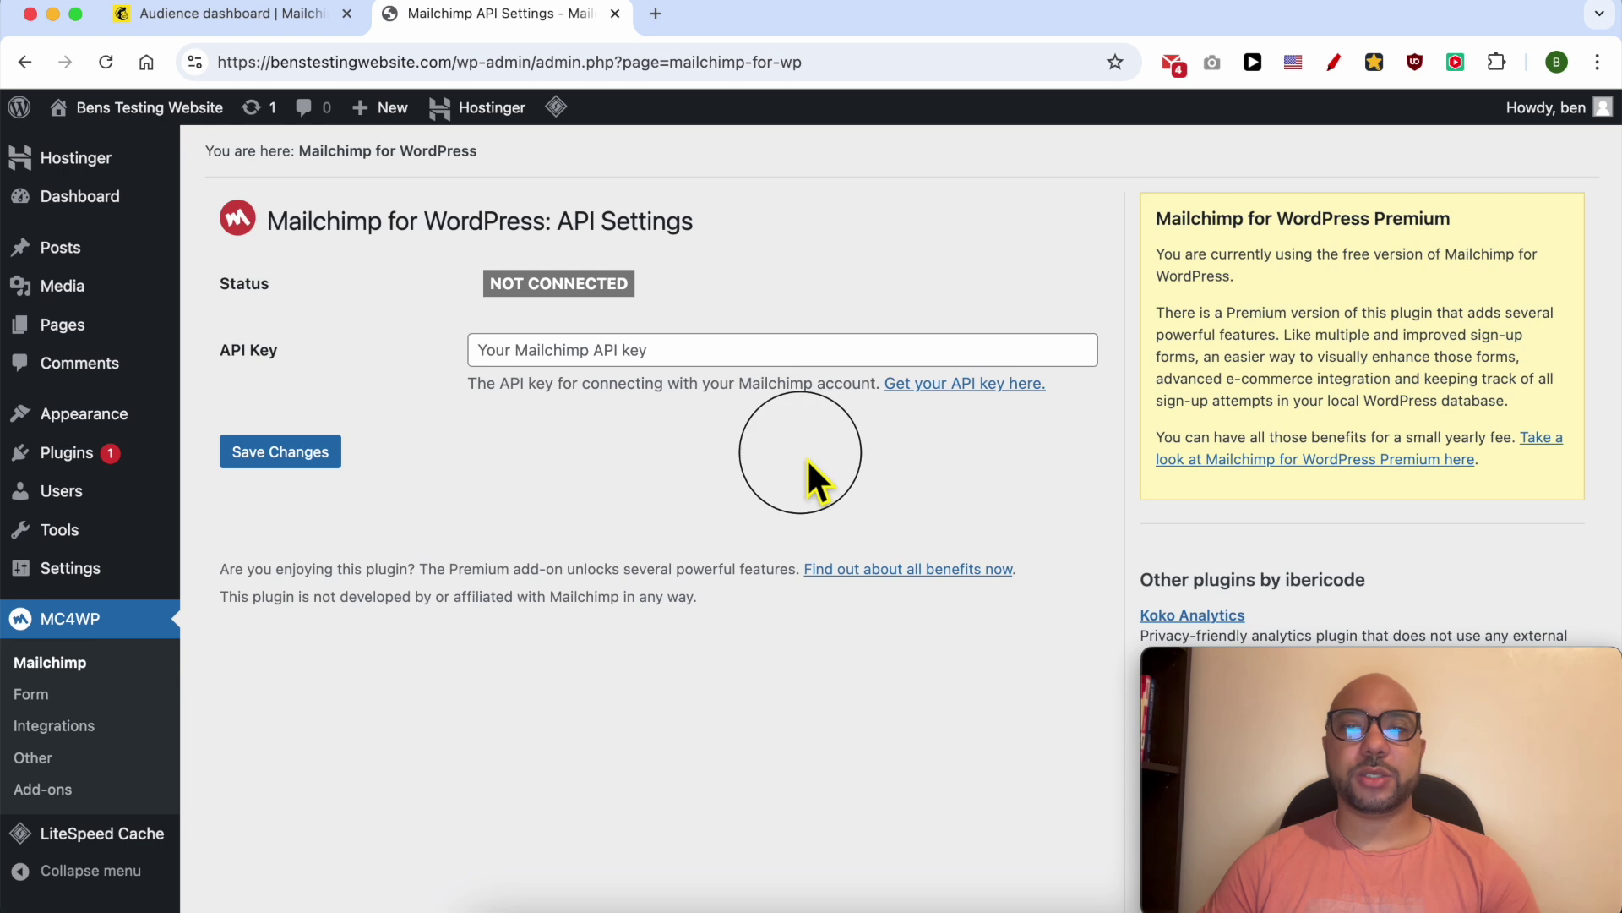
{"action": "left_click", "coordinate": [942, 385]}
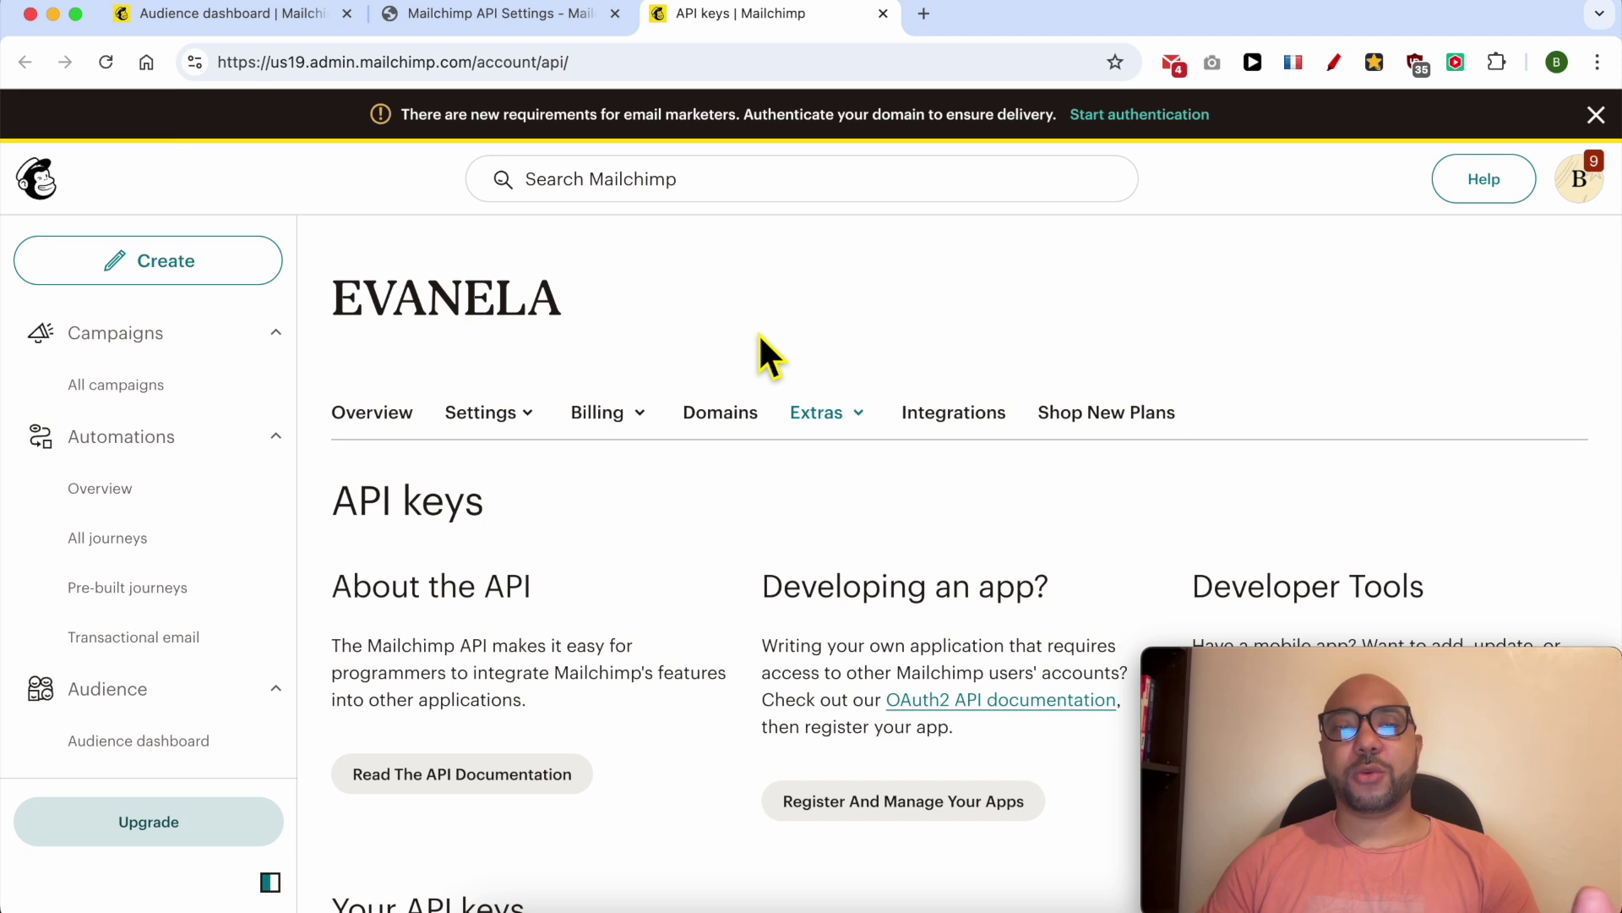
Reach Mailchimp's API keys page via the account menu, account overview and Extras list.
{"action": "left_click", "coordinate": [794, 301]}
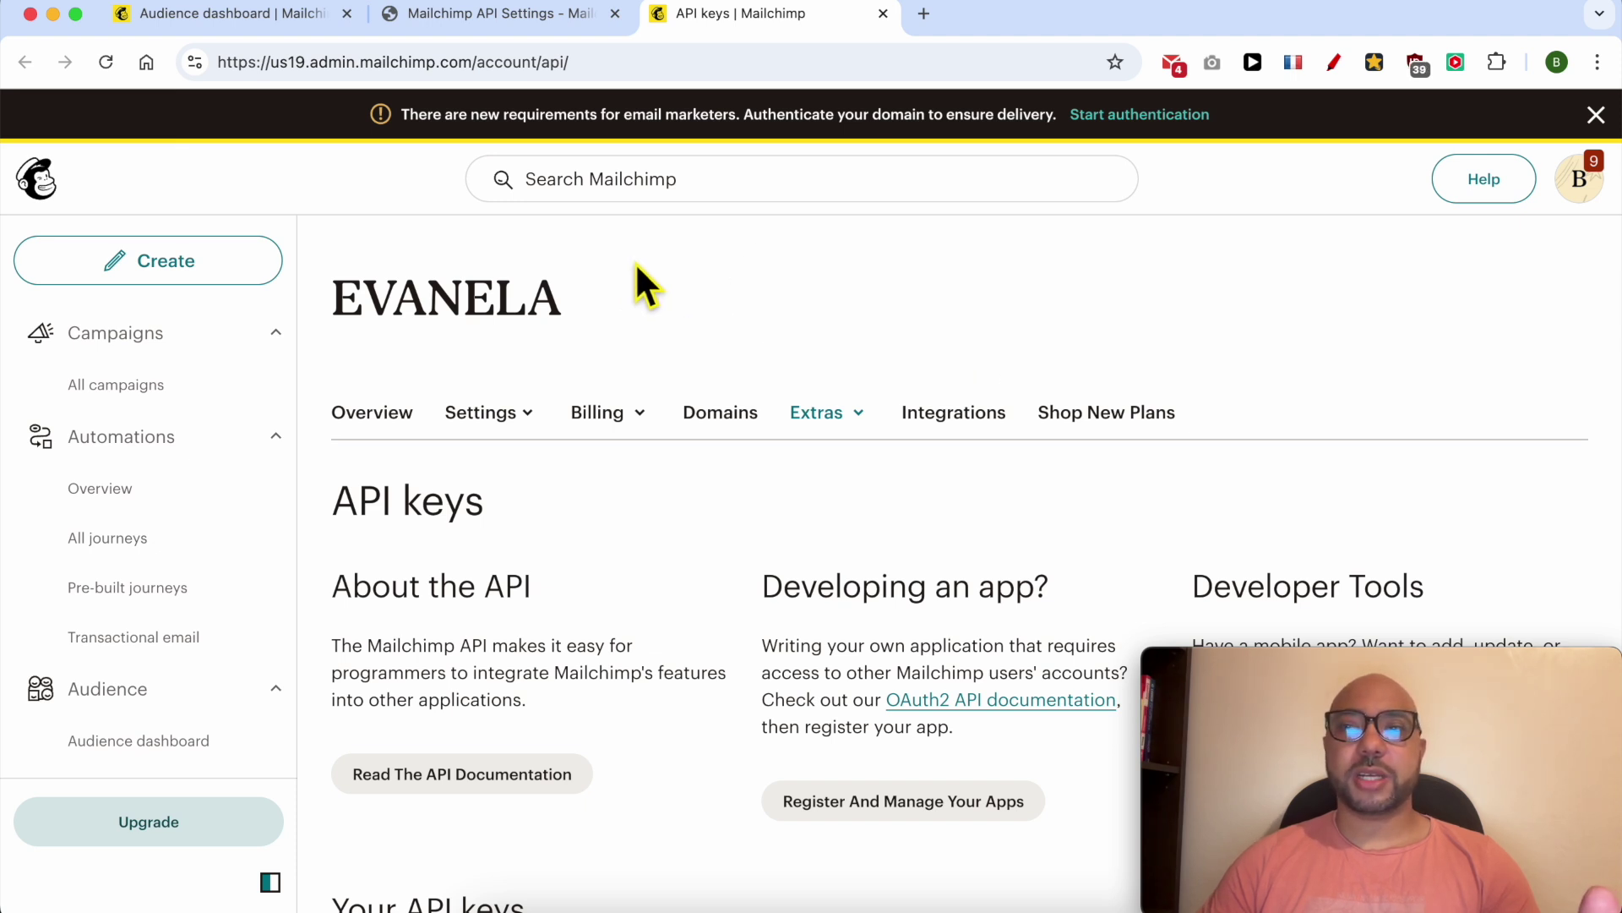
{"action": "left_click", "coordinate": [1585, 188]}
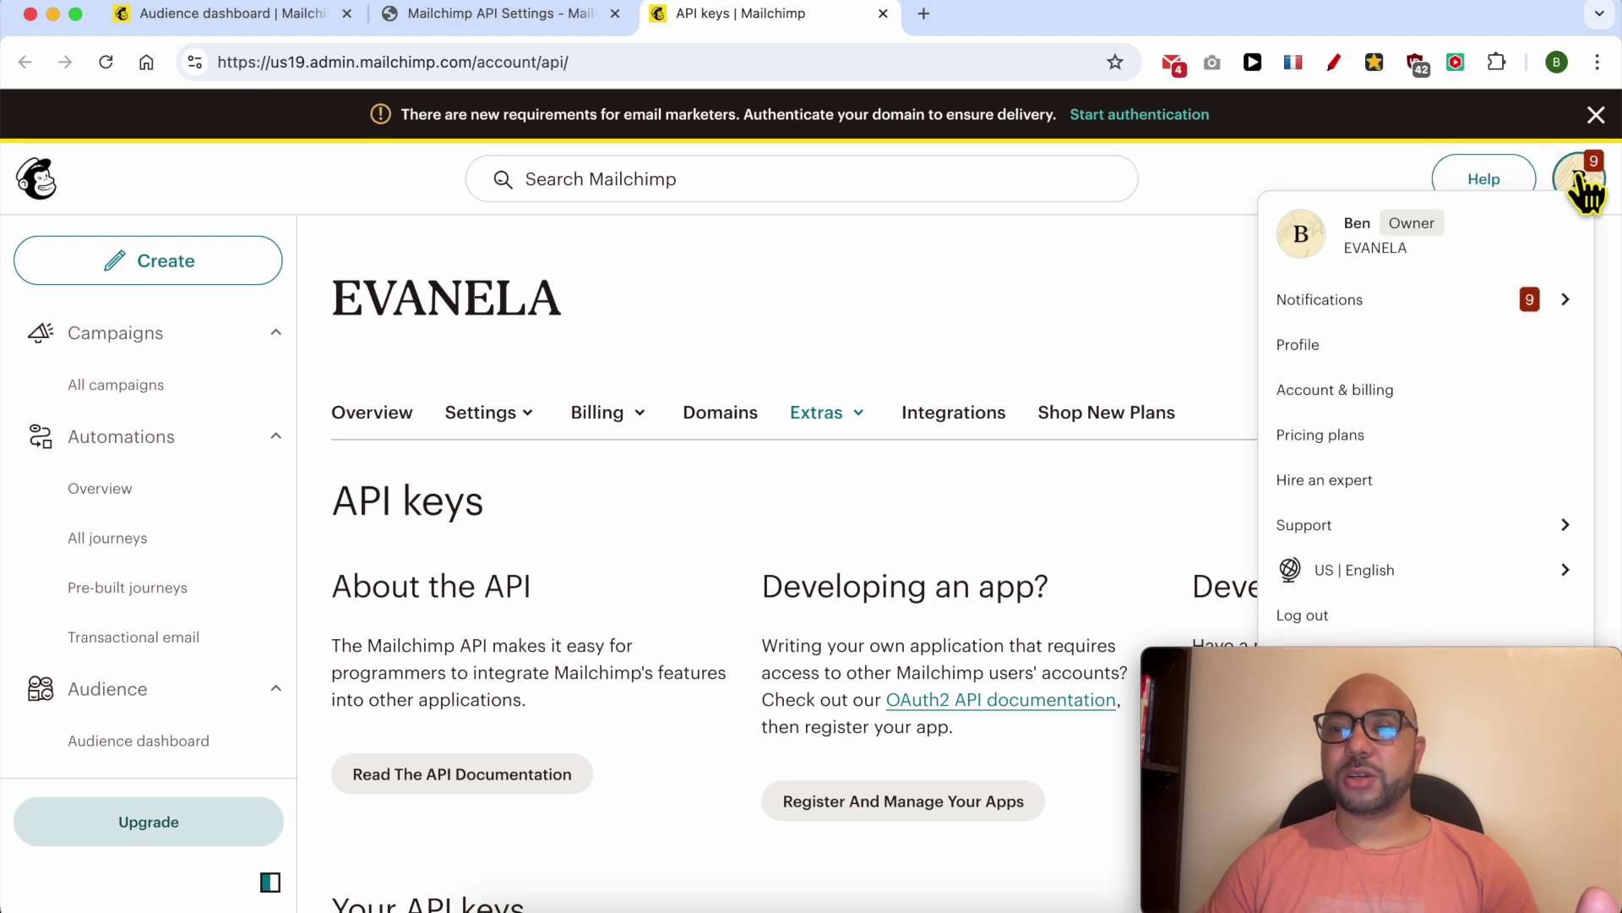
{"action": "left_click", "coordinate": [1378, 404]}
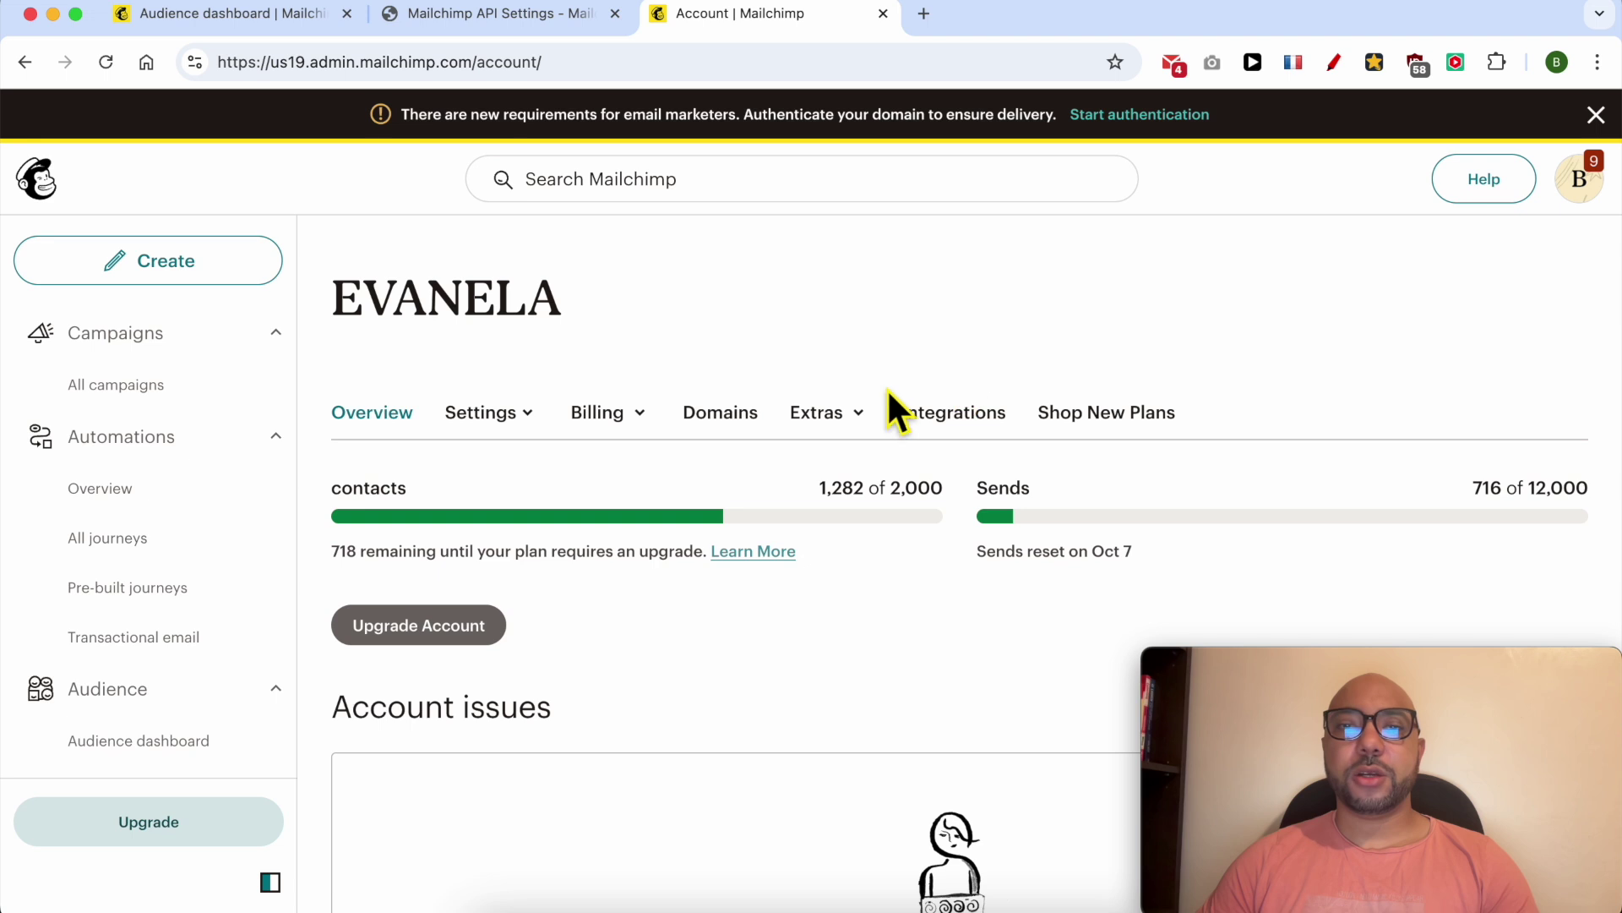
{"action": "left_click", "coordinate": [840, 423]}
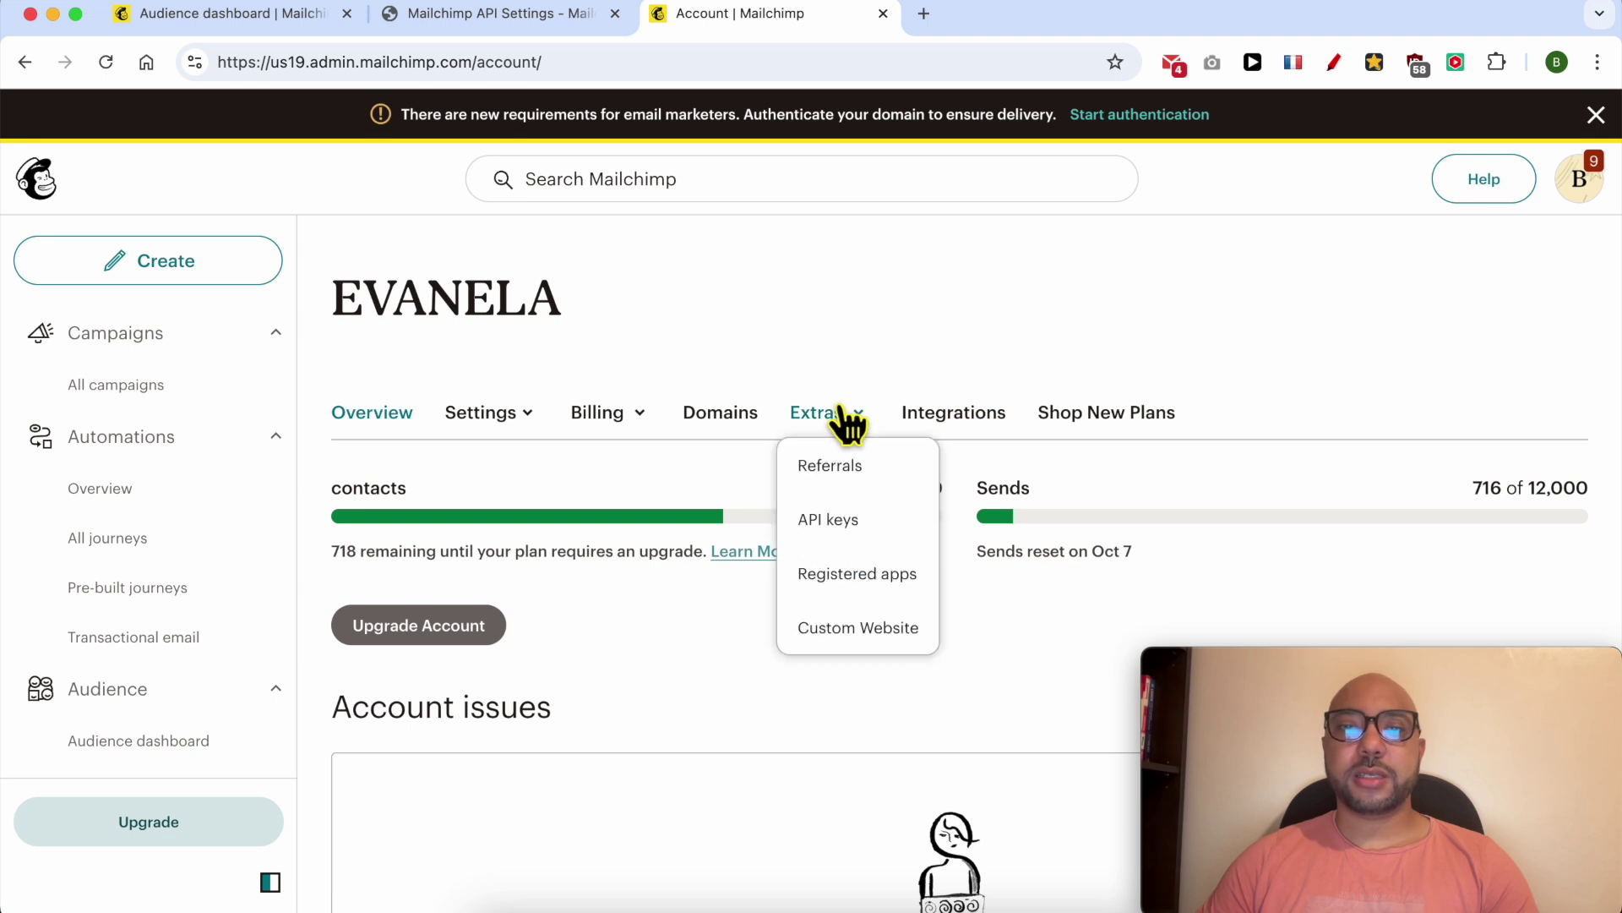
{"action": "left_click", "coordinate": [880, 544]}
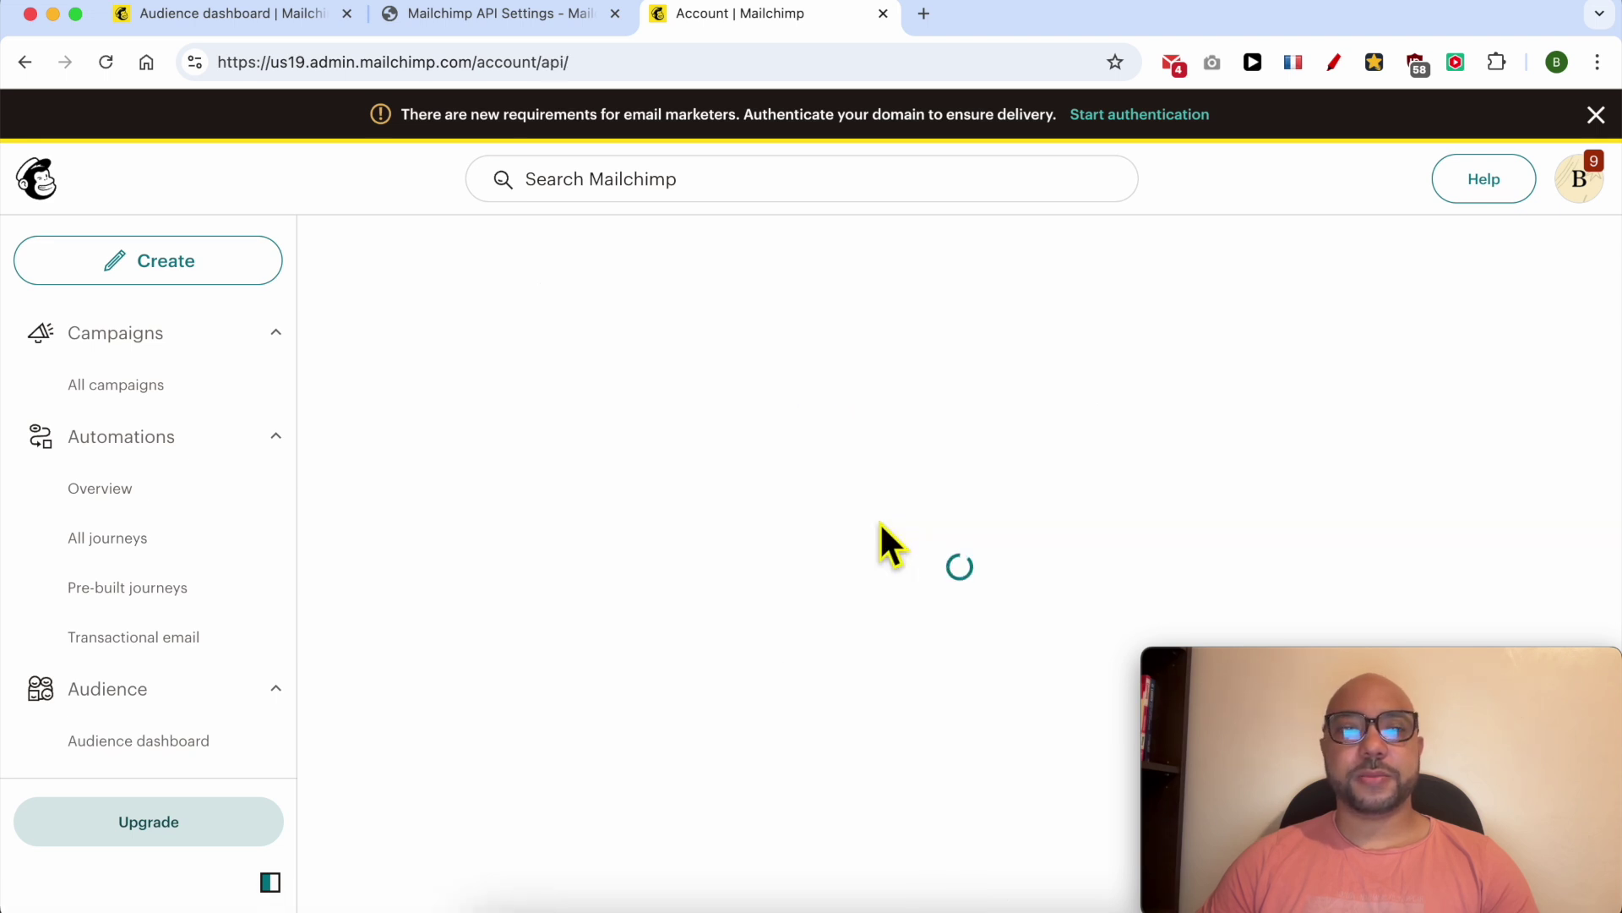
{"action": "scroll", "coordinate": [761, 507], "scroll_direction": "down", "scroll_amount": 2}
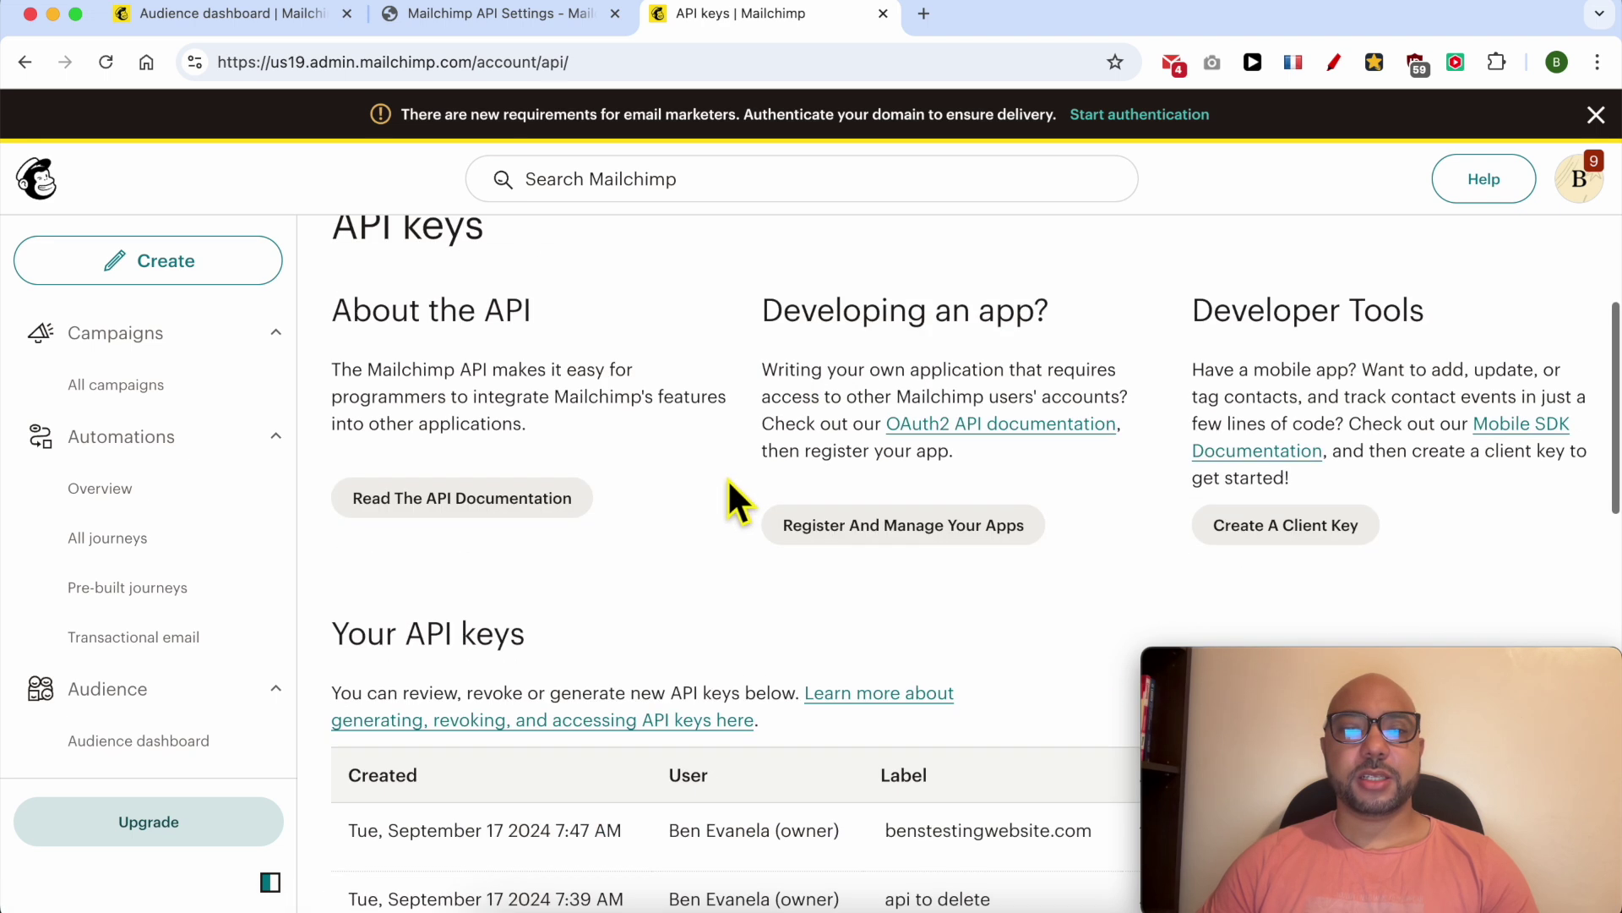
{"action": "scroll", "coordinate": [728, 478], "scroll_direction": "down", "scroll_amount": 3}
{"action": "scroll", "coordinate": [725, 488], "scroll_direction": "down", "scroll_amount": 2}
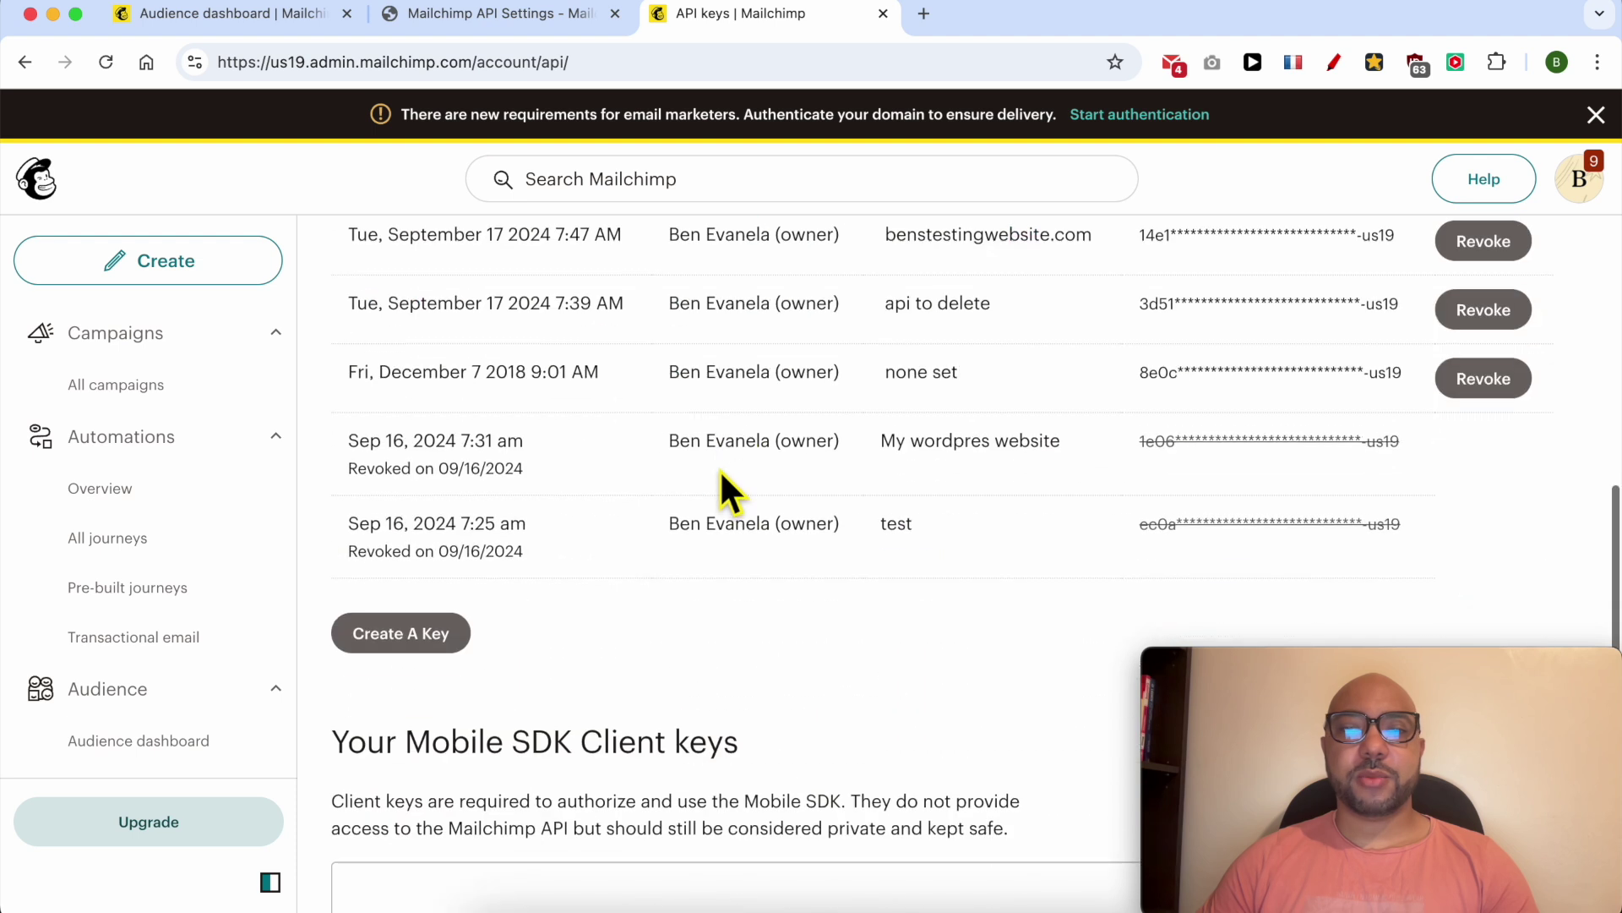
Start a new Mailchimp API key and copy the site domain from the WordPress address bar.
{"action": "left_click", "coordinate": [403, 636]}
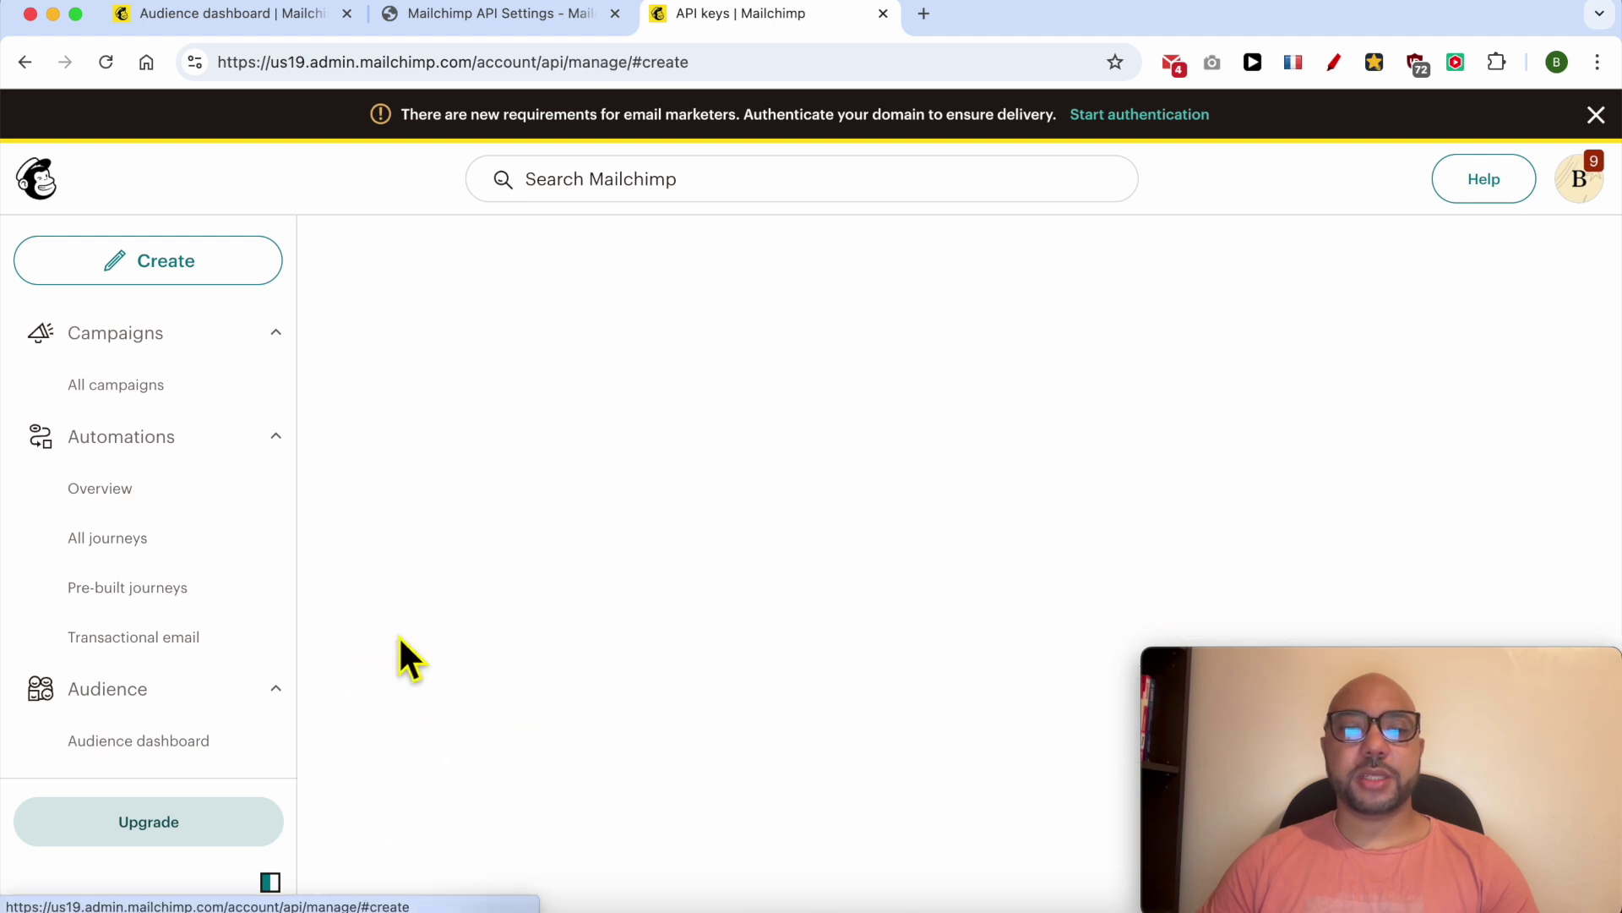
{"action": "left_click", "coordinate": [533, 721]}
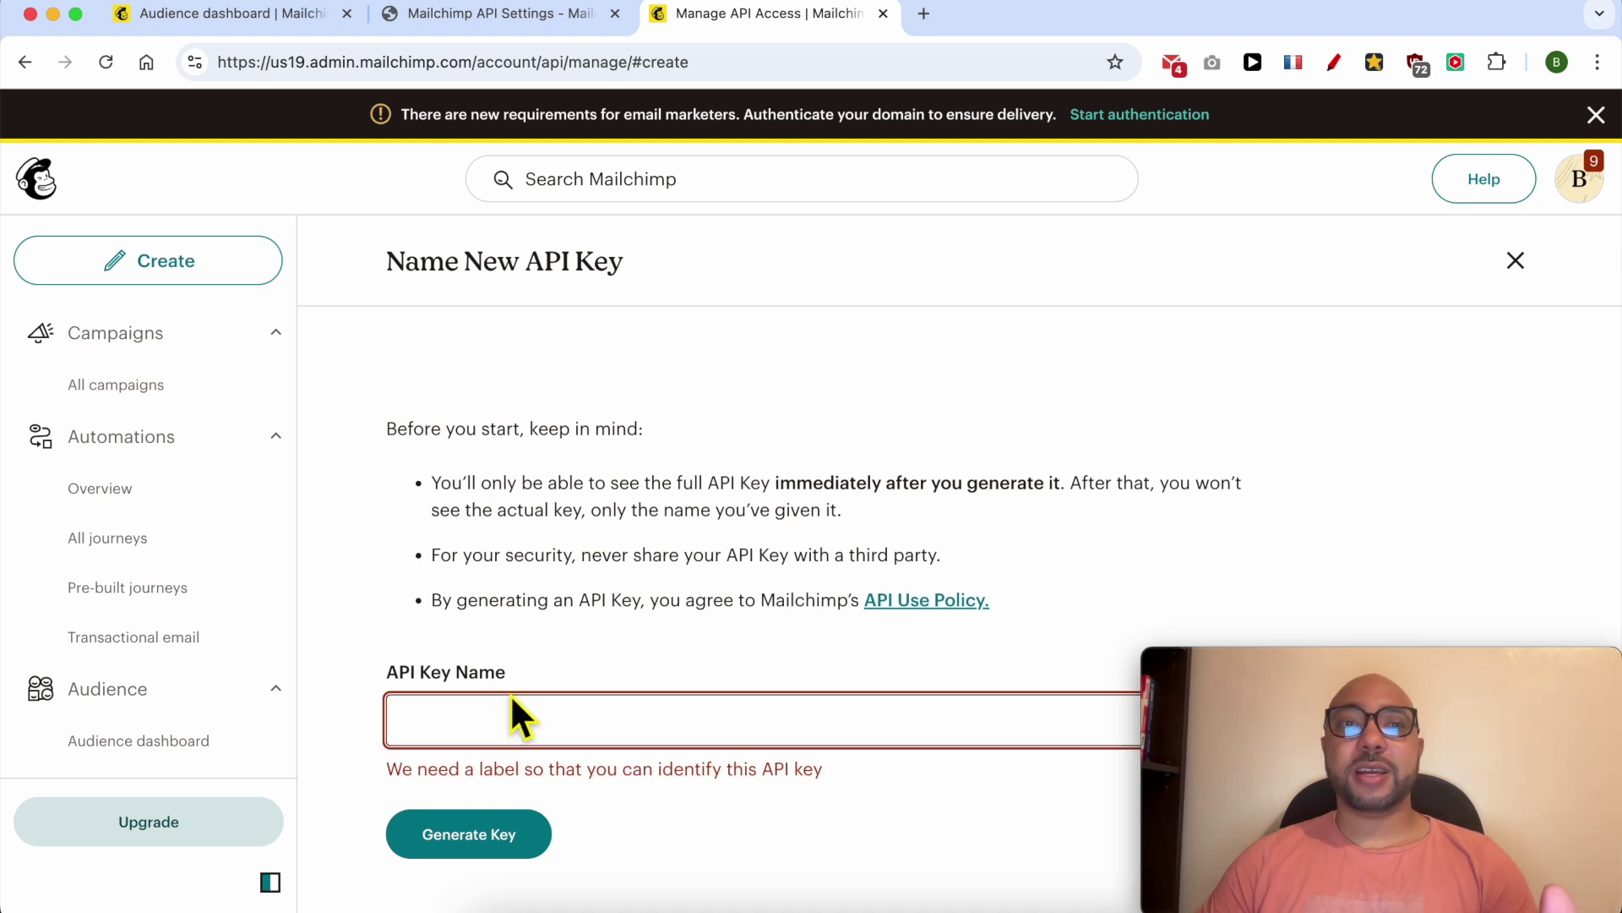
{"action": "left_click", "coordinate": [448, 15]}
{"action": "left_click", "coordinate": [452, 62]}
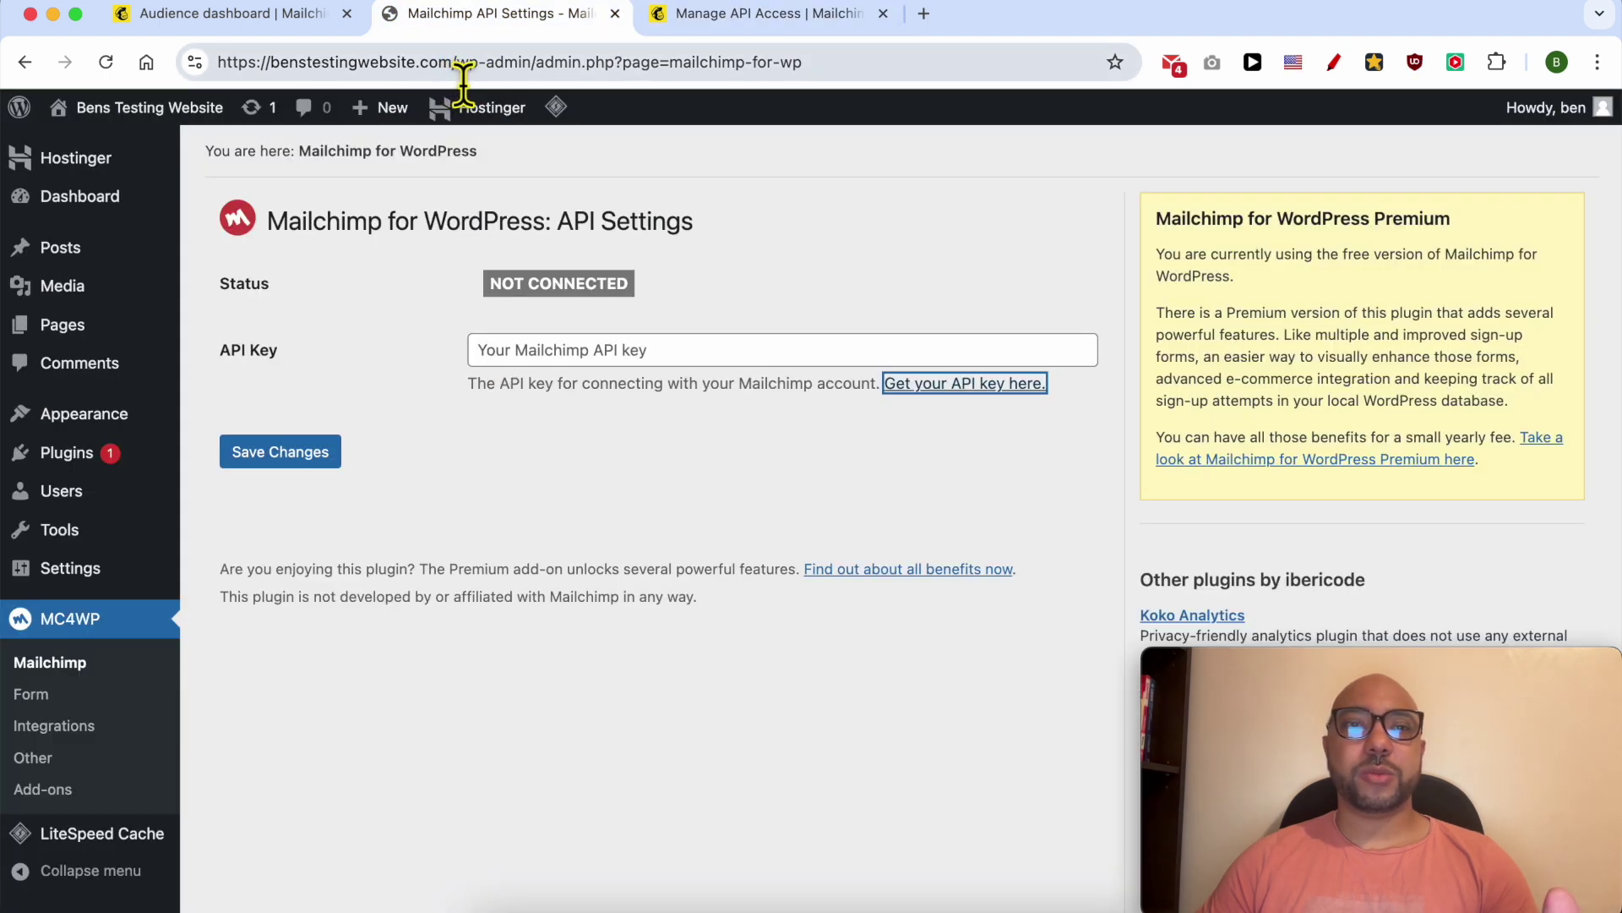
{"action": "mouse_move", "coordinate": [452, 62]}
{"action": "left_mouse_down"}
{"action": "mouse_move", "coordinate": [305, 63]}
{"action": "mouse_move", "coordinate": [285, 82]}
{"action": "left_mouse_up"}
{"action": "right_click", "coordinate": [336, 63]}
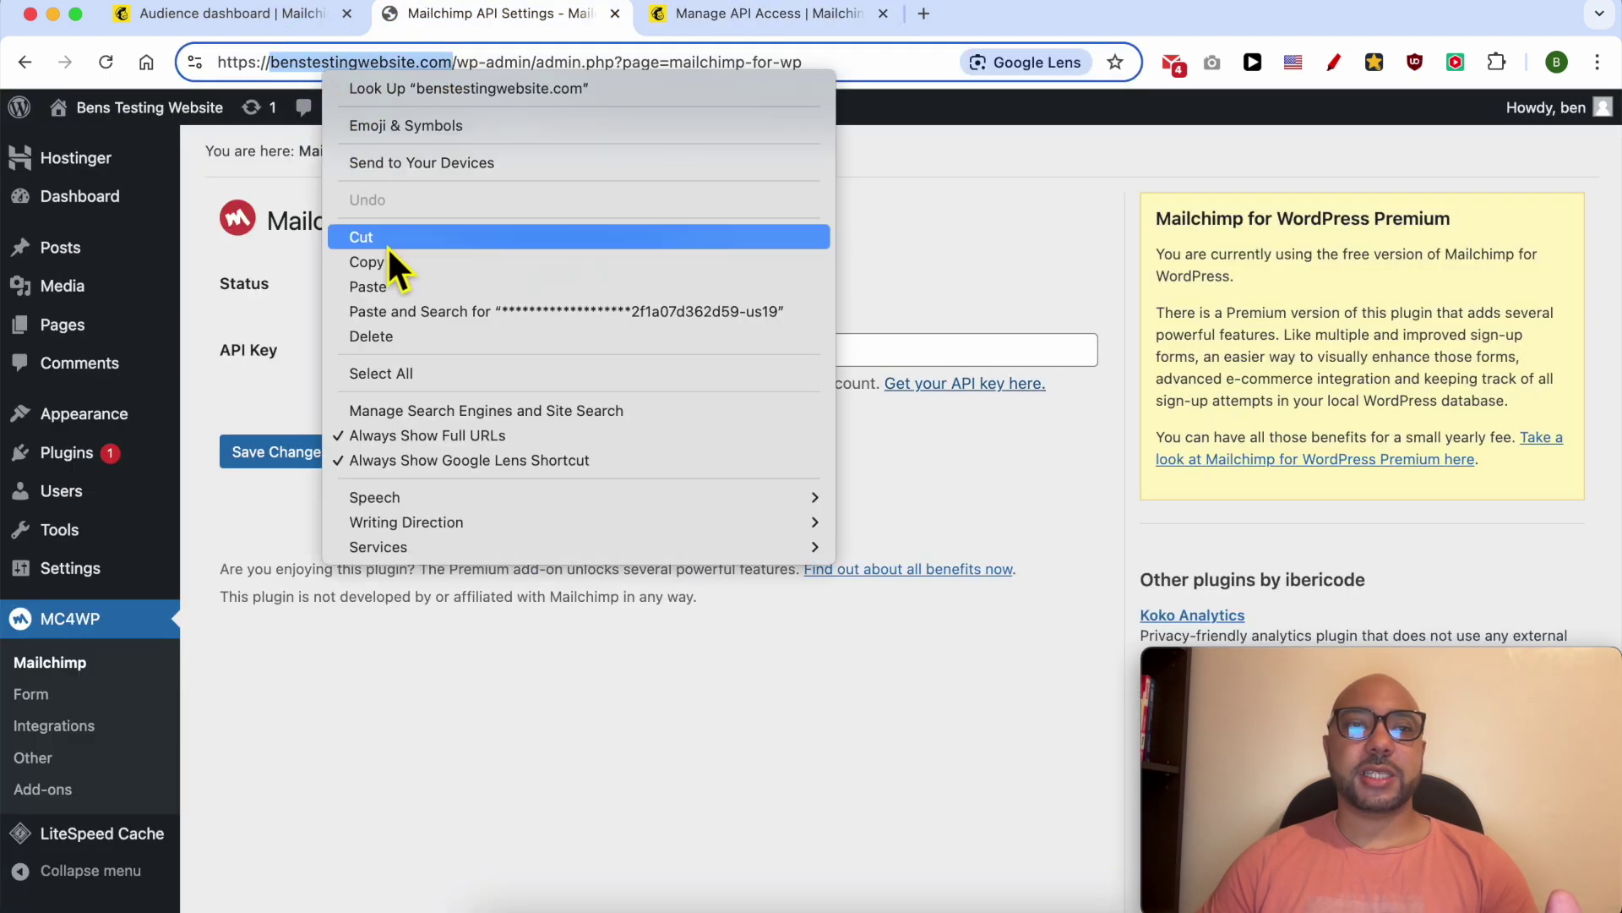
{"action": "left_click", "coordinate": [398, 261]}
Name the key 'benstestingwebsite.com website', generate it, and copy it to the clipboard.
{"action": "left_click", "coordinate": [768, 13]}
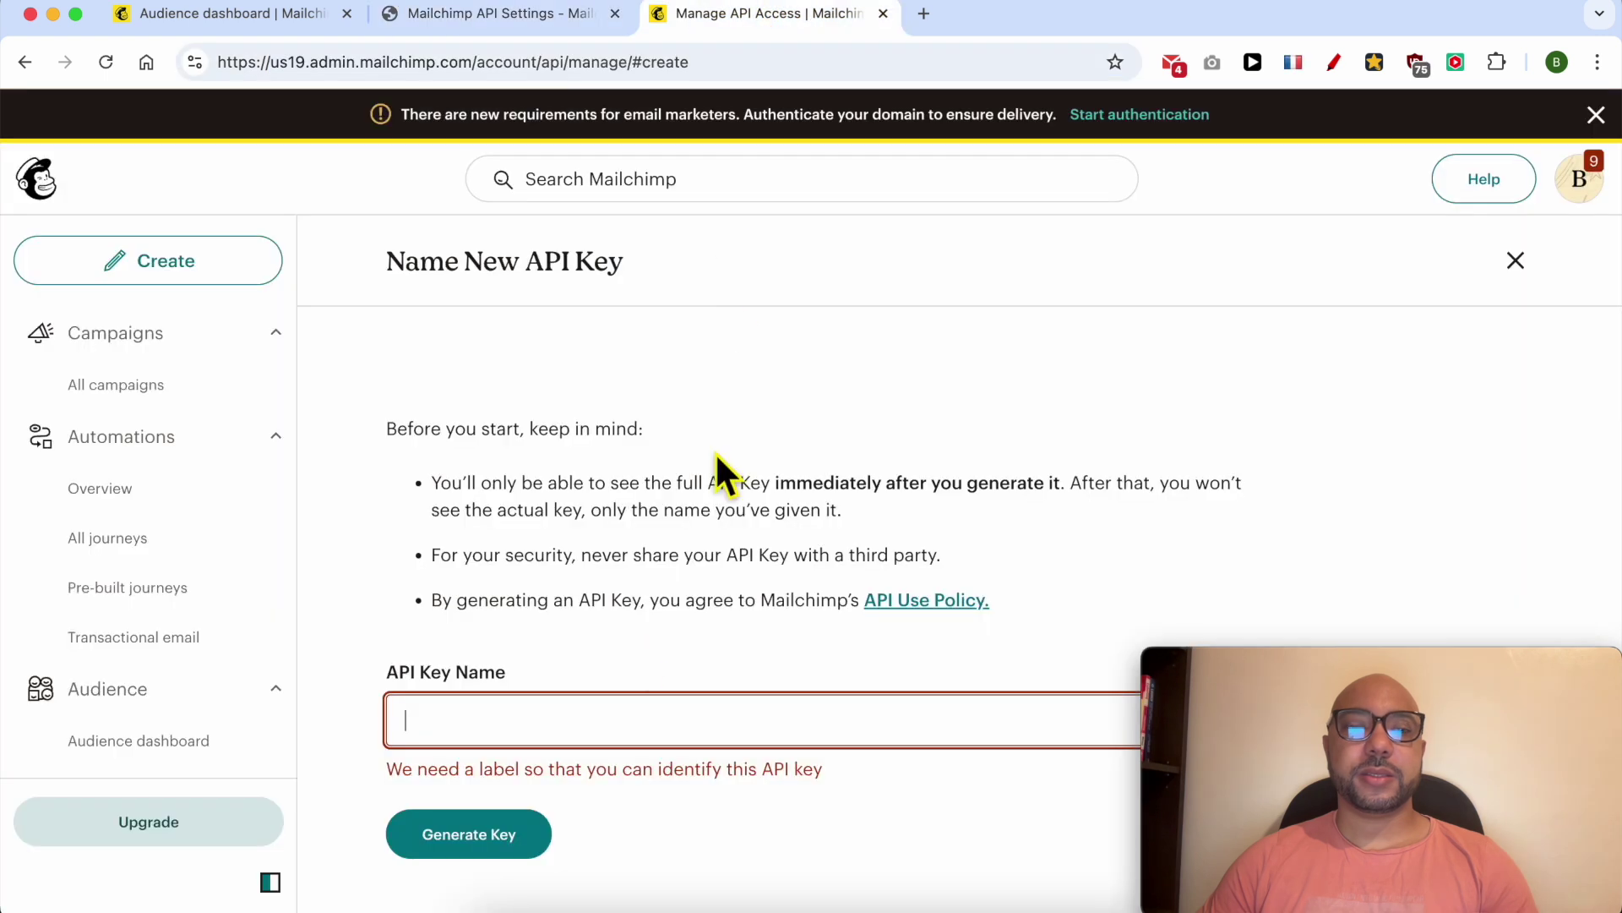
{"action": "left_click", "coordinate": [570, 727]}
{"action": "key", "text": "ctrl+v"}
{"action": "type", "text": "website"}
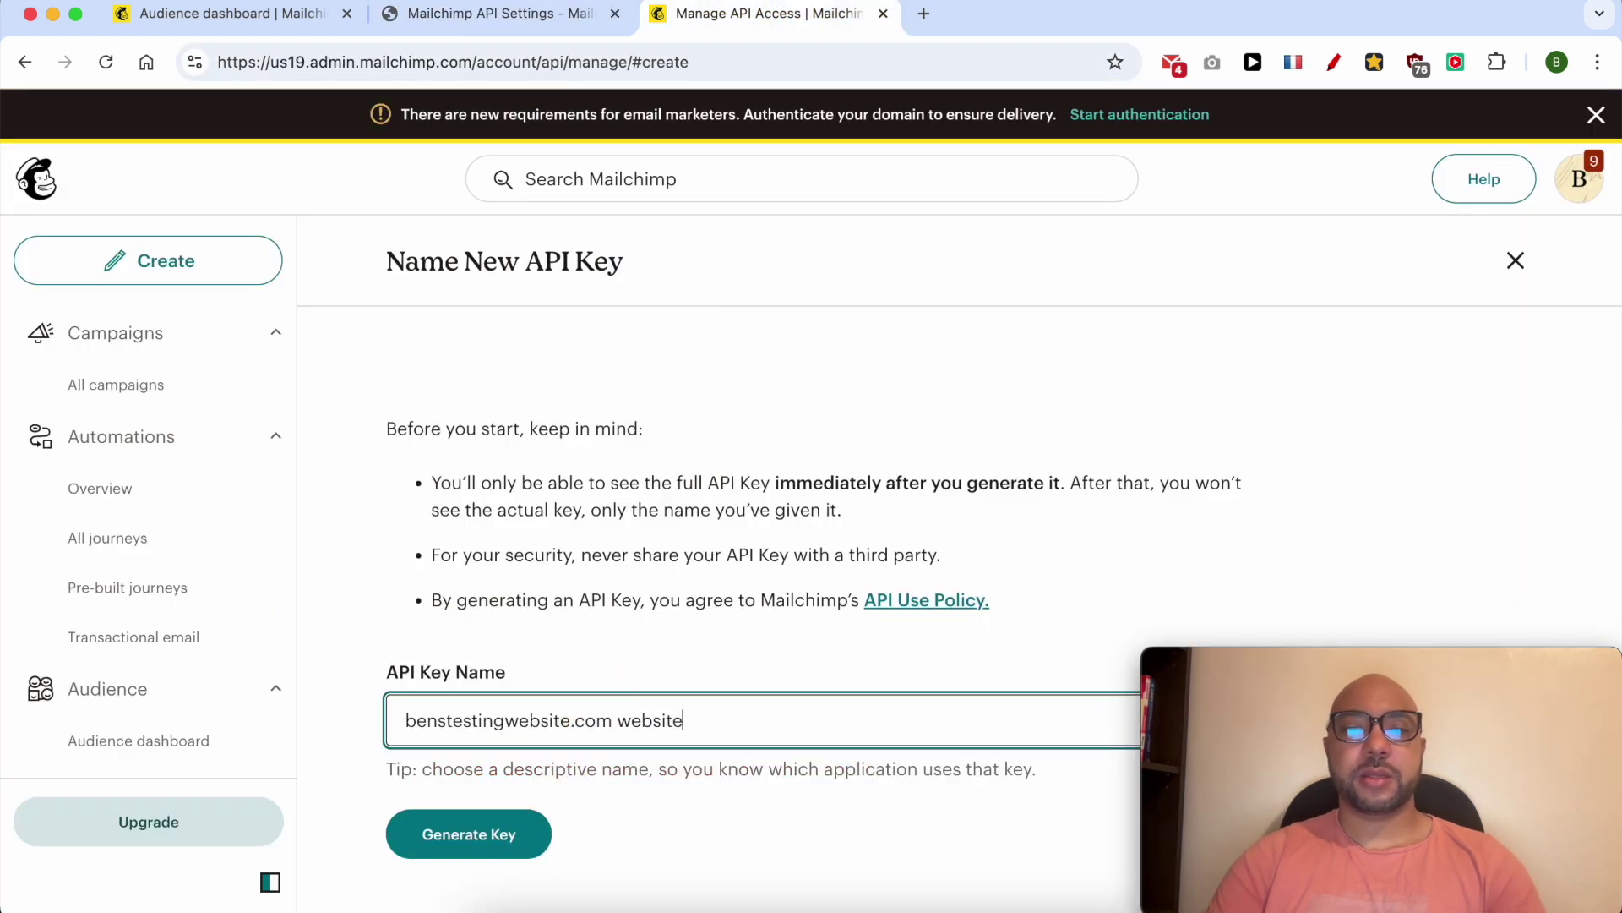
{"action": "left_click", "coordinate": [481, 837]}
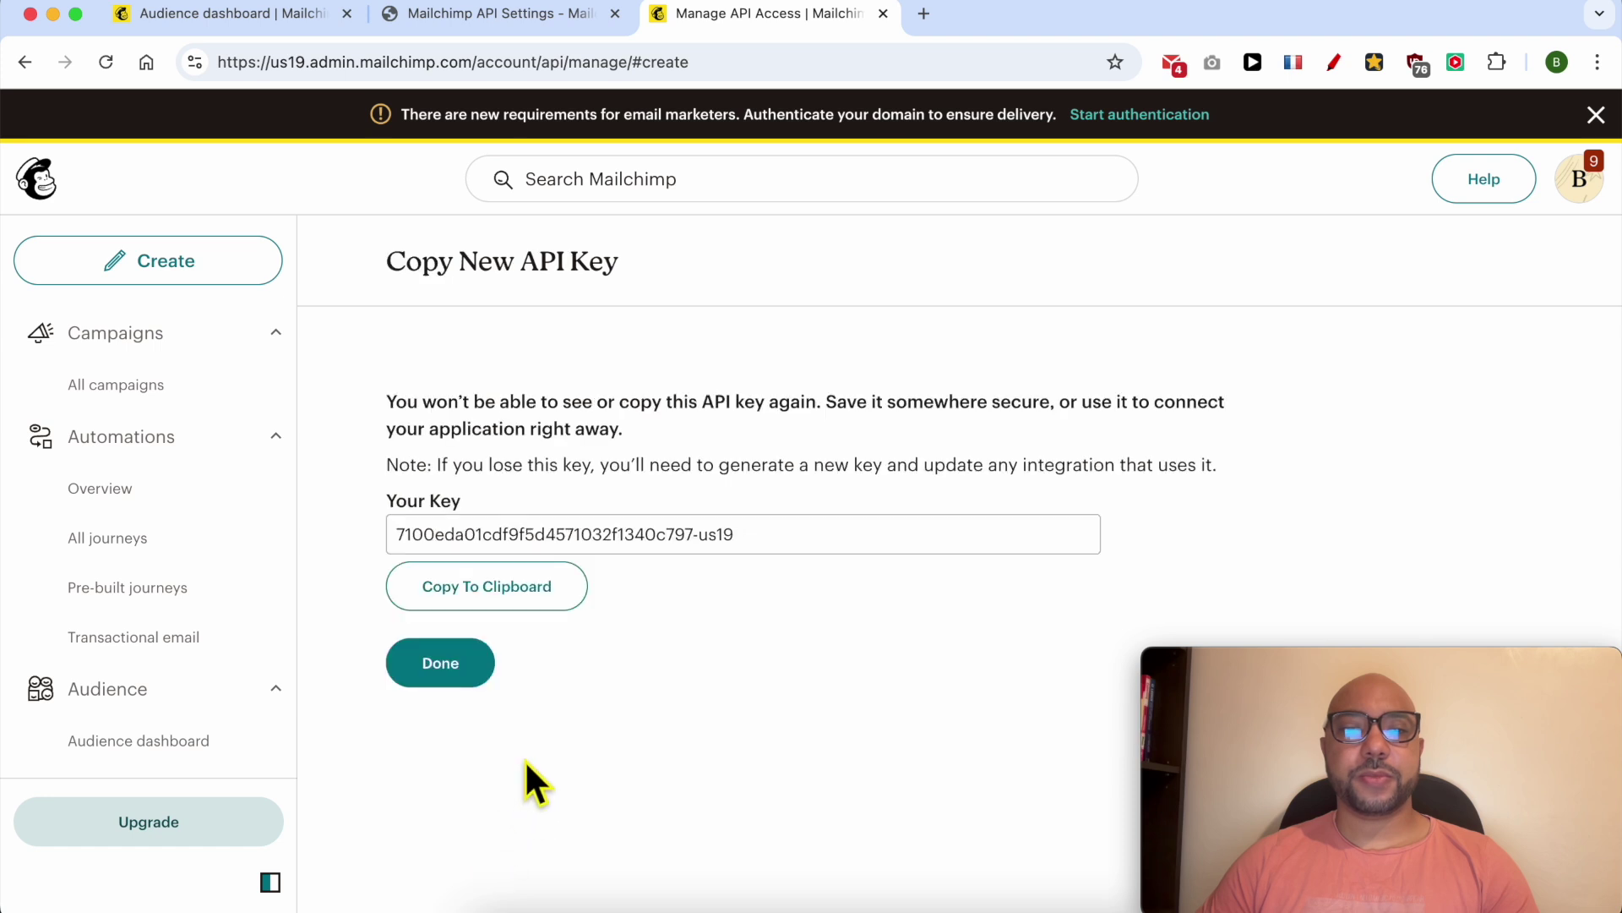
{"action": "left_click", "coordinate": [537, 601]}
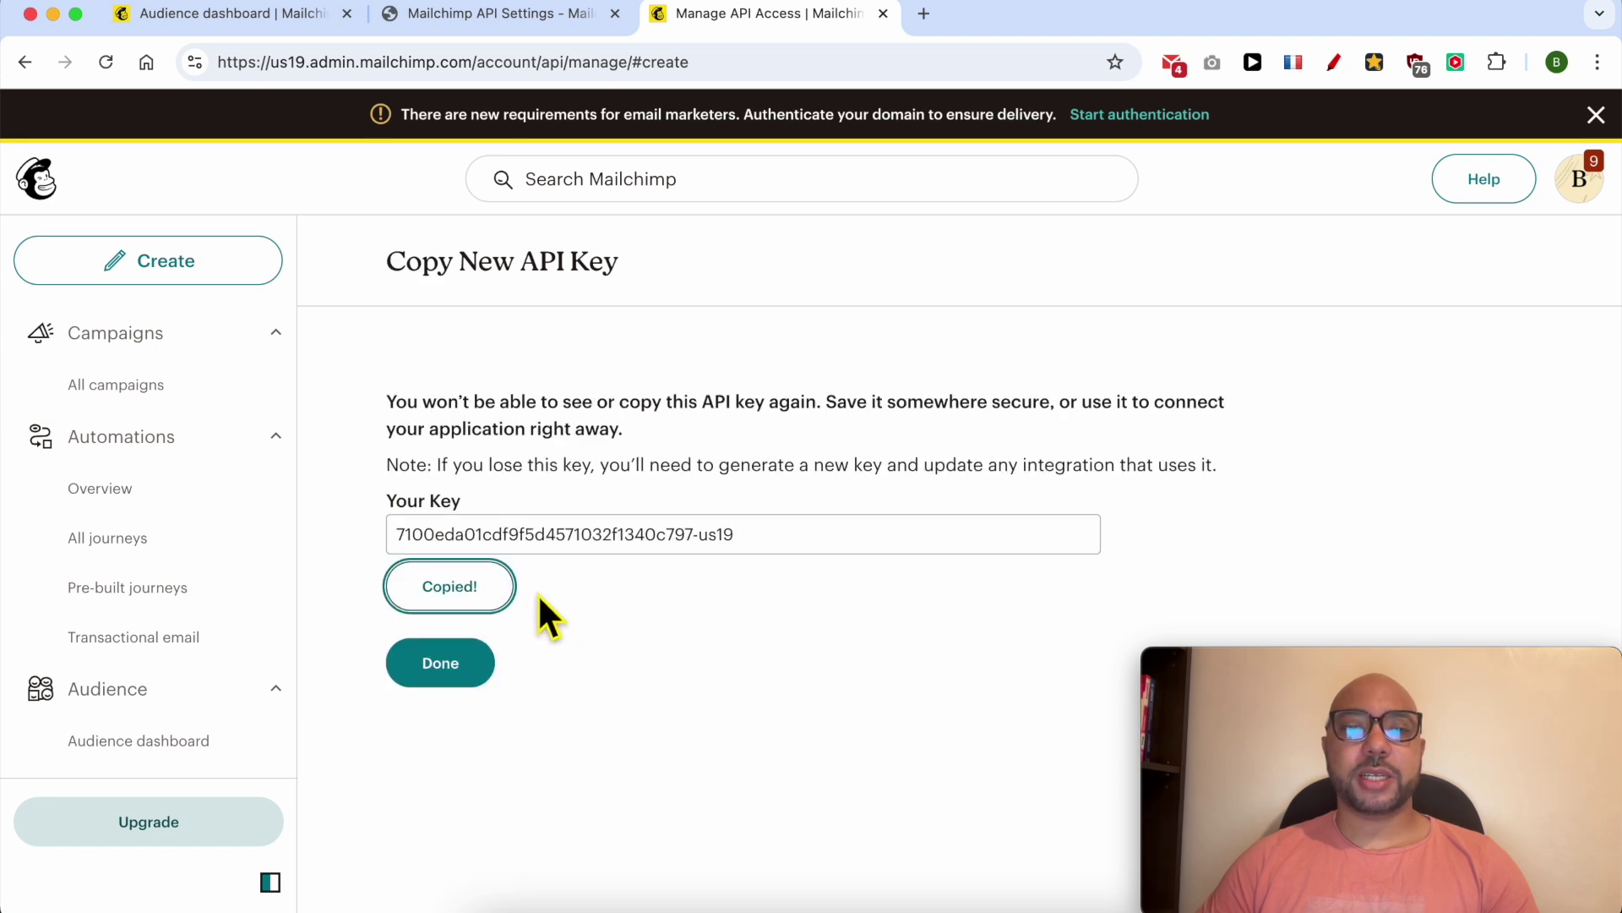
Paste the new key into the MC4WP API Key field and save the changes.
{"action": "left_click", "coordinate": [461, 671]}
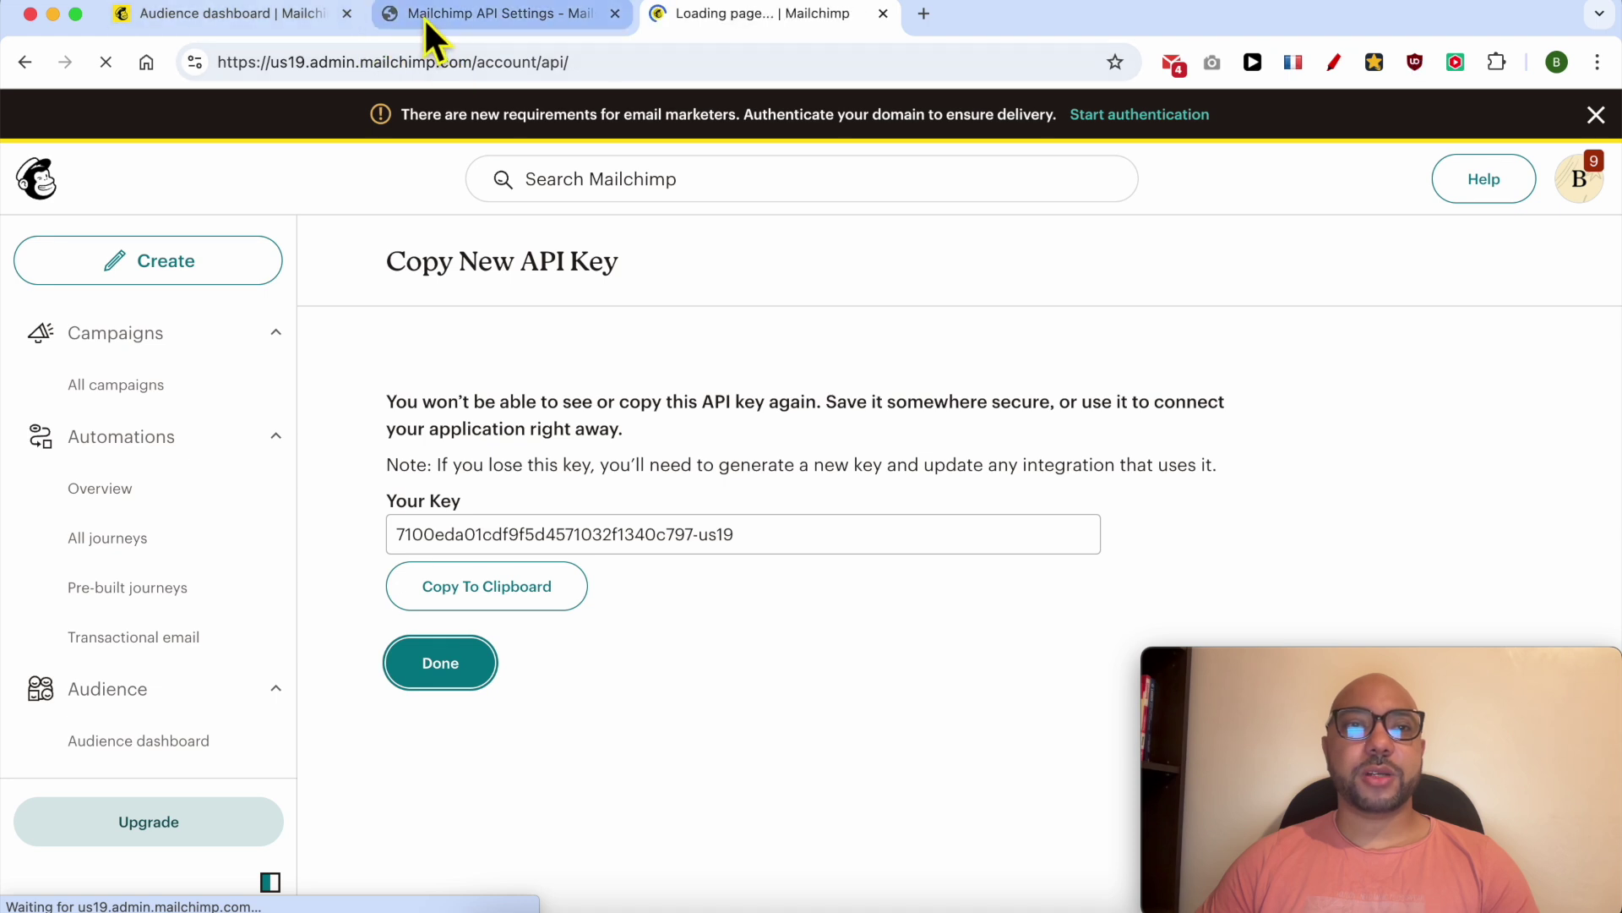
{"action": "left_click", "coordinate": [429, 15]}
{"action": "right_click", "coordinate": [550, 345]}
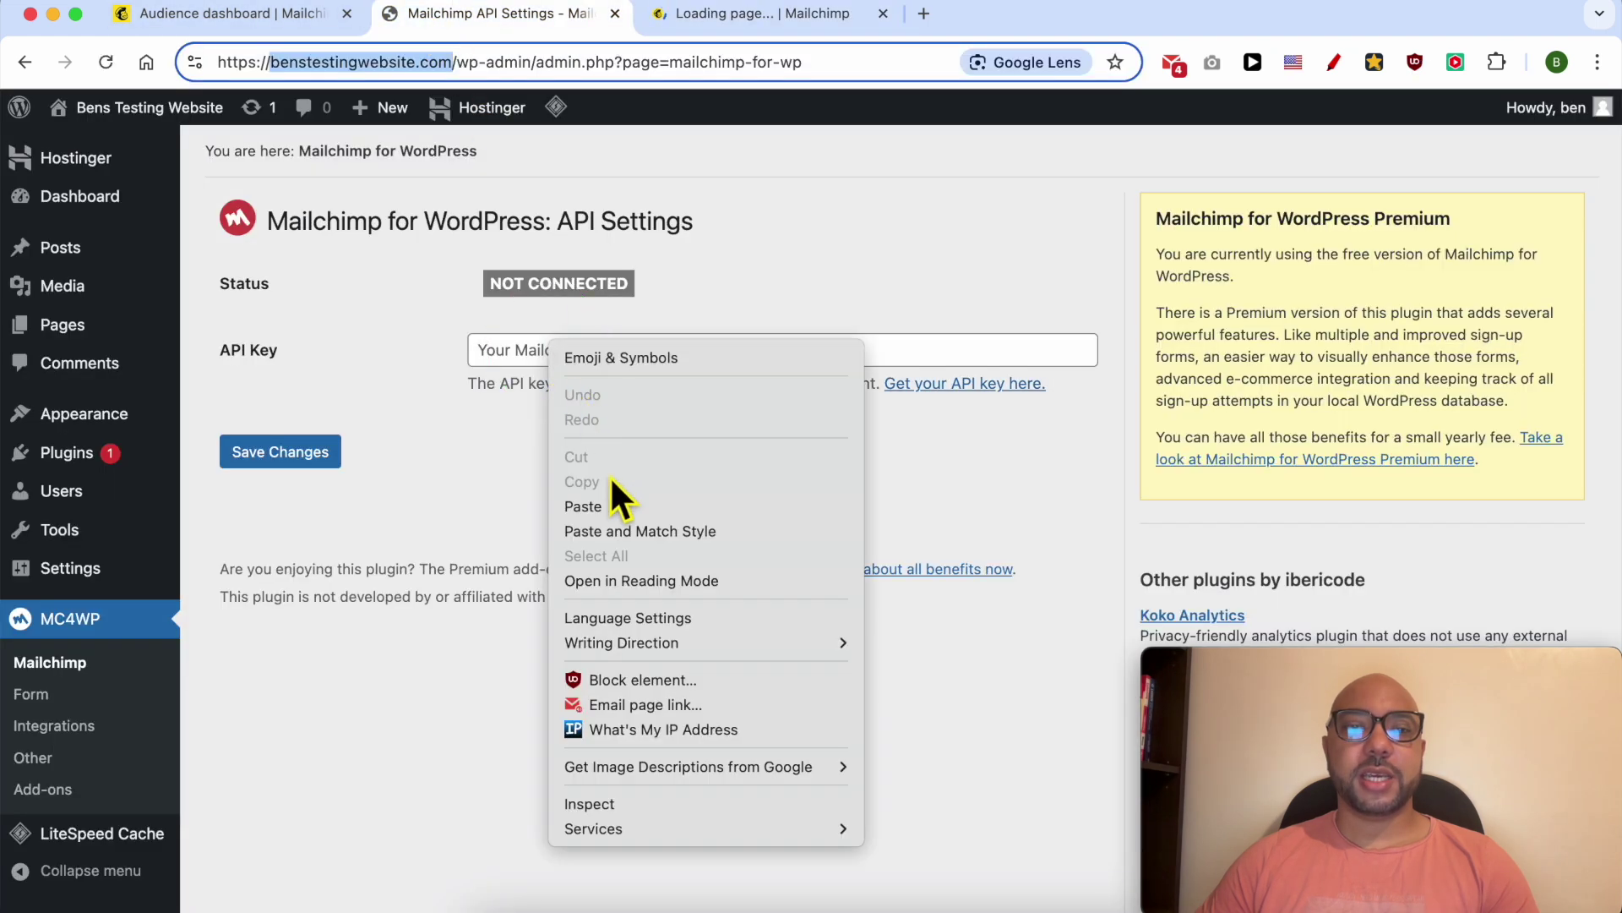
{"action": "left_click", "coordinate": [607, 505]}
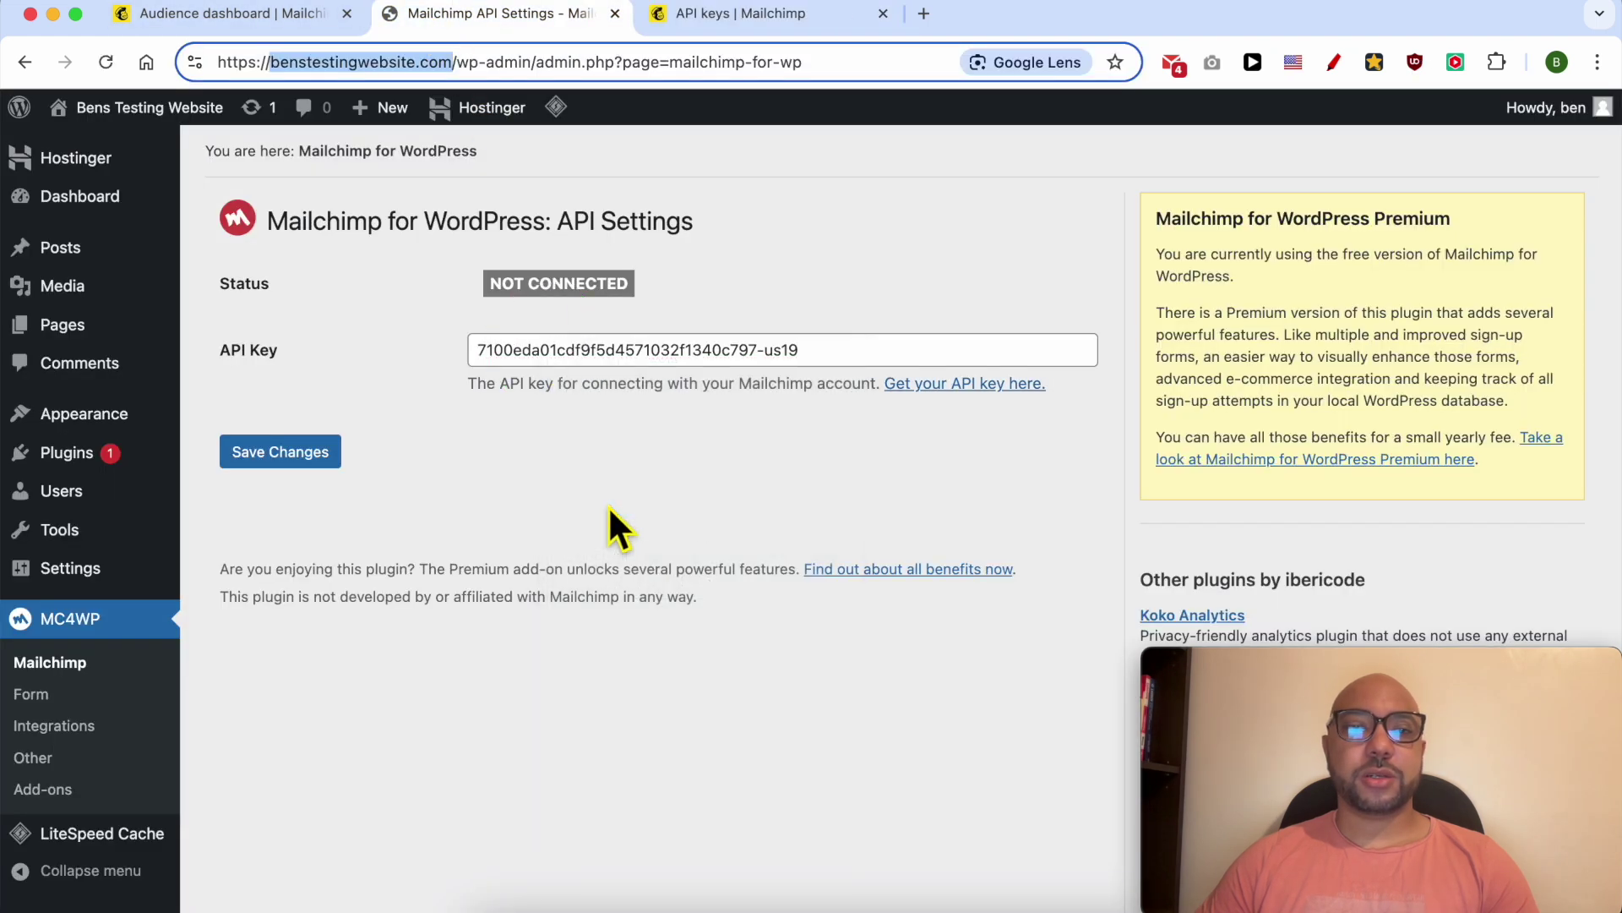
{"action": "left_click", "coordinate": [276, 463]}
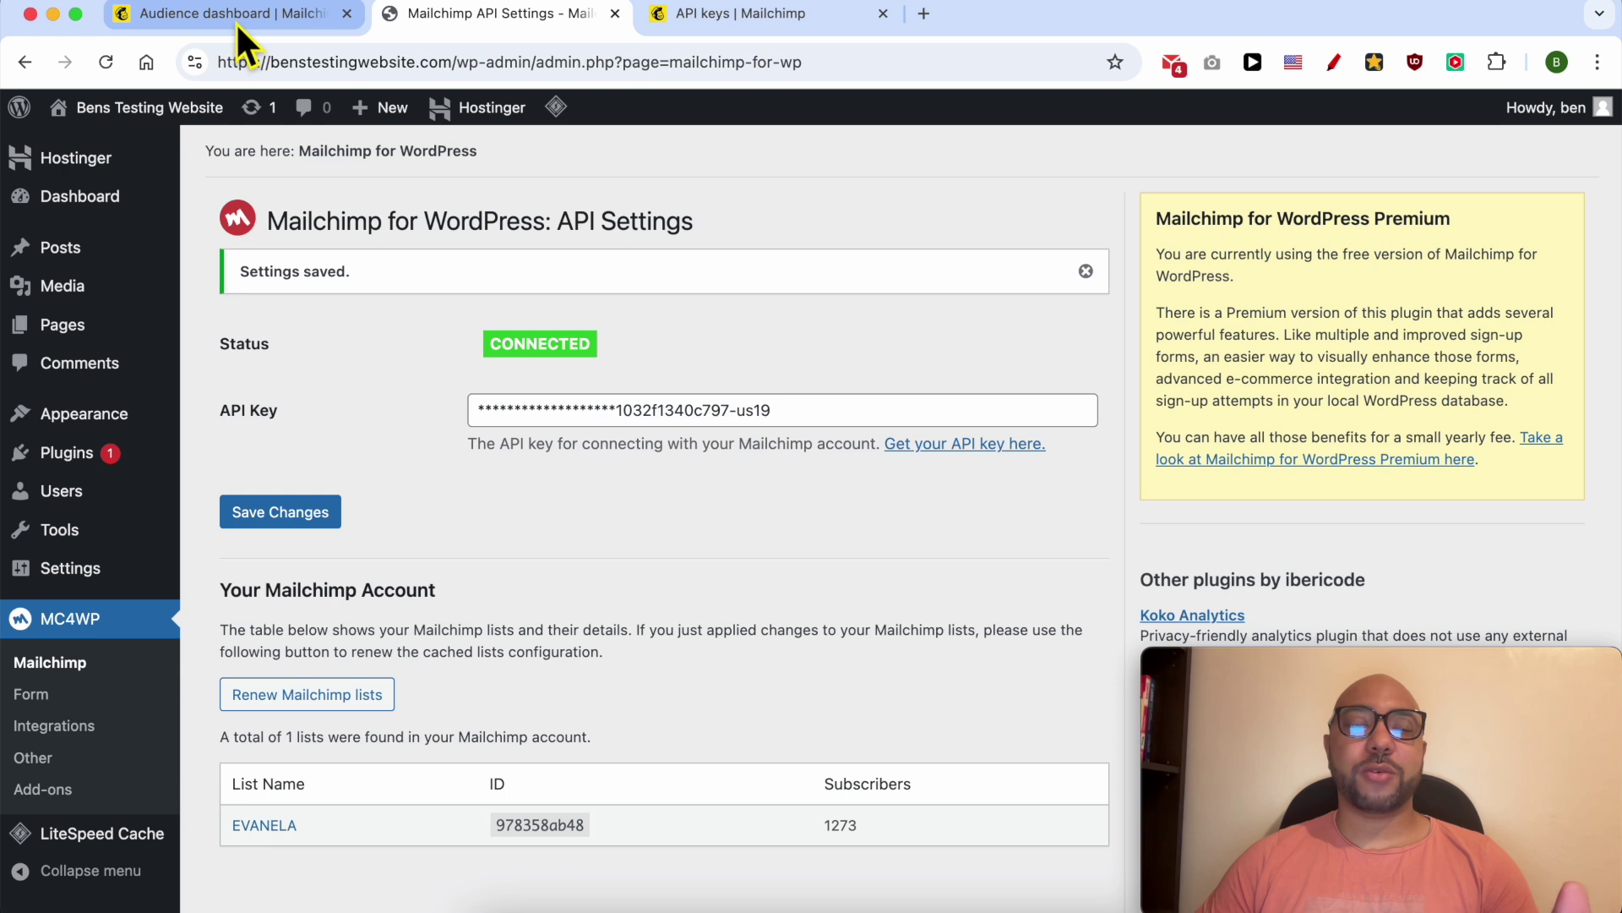
Highlight the EVANELA list name, its ID 978358ab48 and its 1273 subscriber count.
{"action": "double_click", "coordinate": [324, 829]}
{"action": "left_click", "coordinate": [341, 820]}
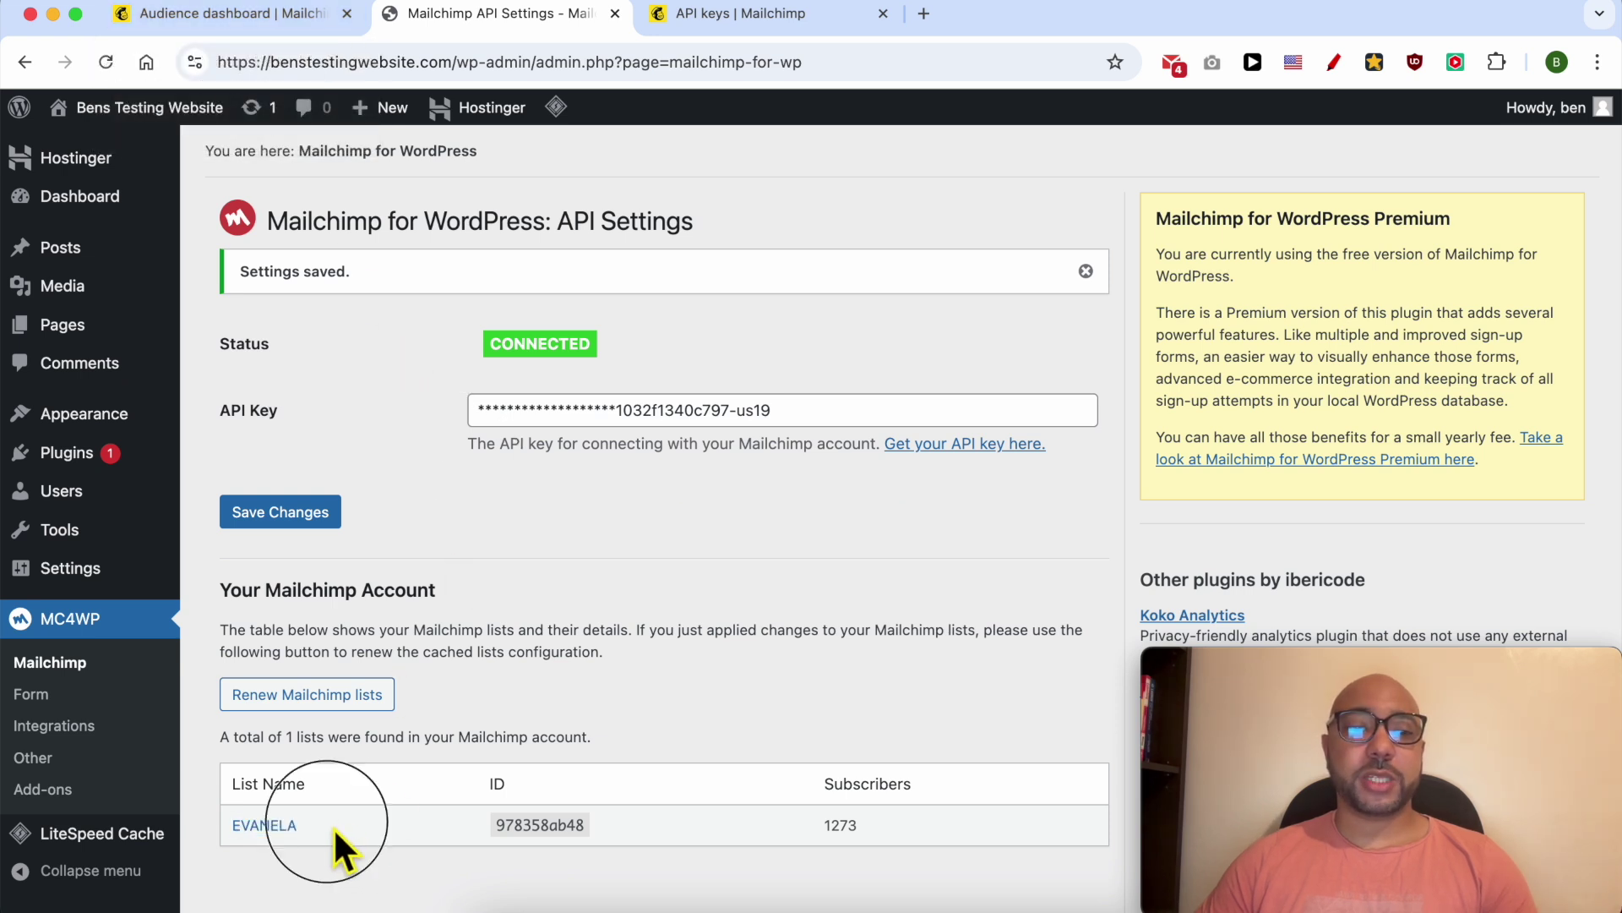
{"action": "left_click_drag", "start_coordinate": [334, 827], "coordinate": [229, 825]}
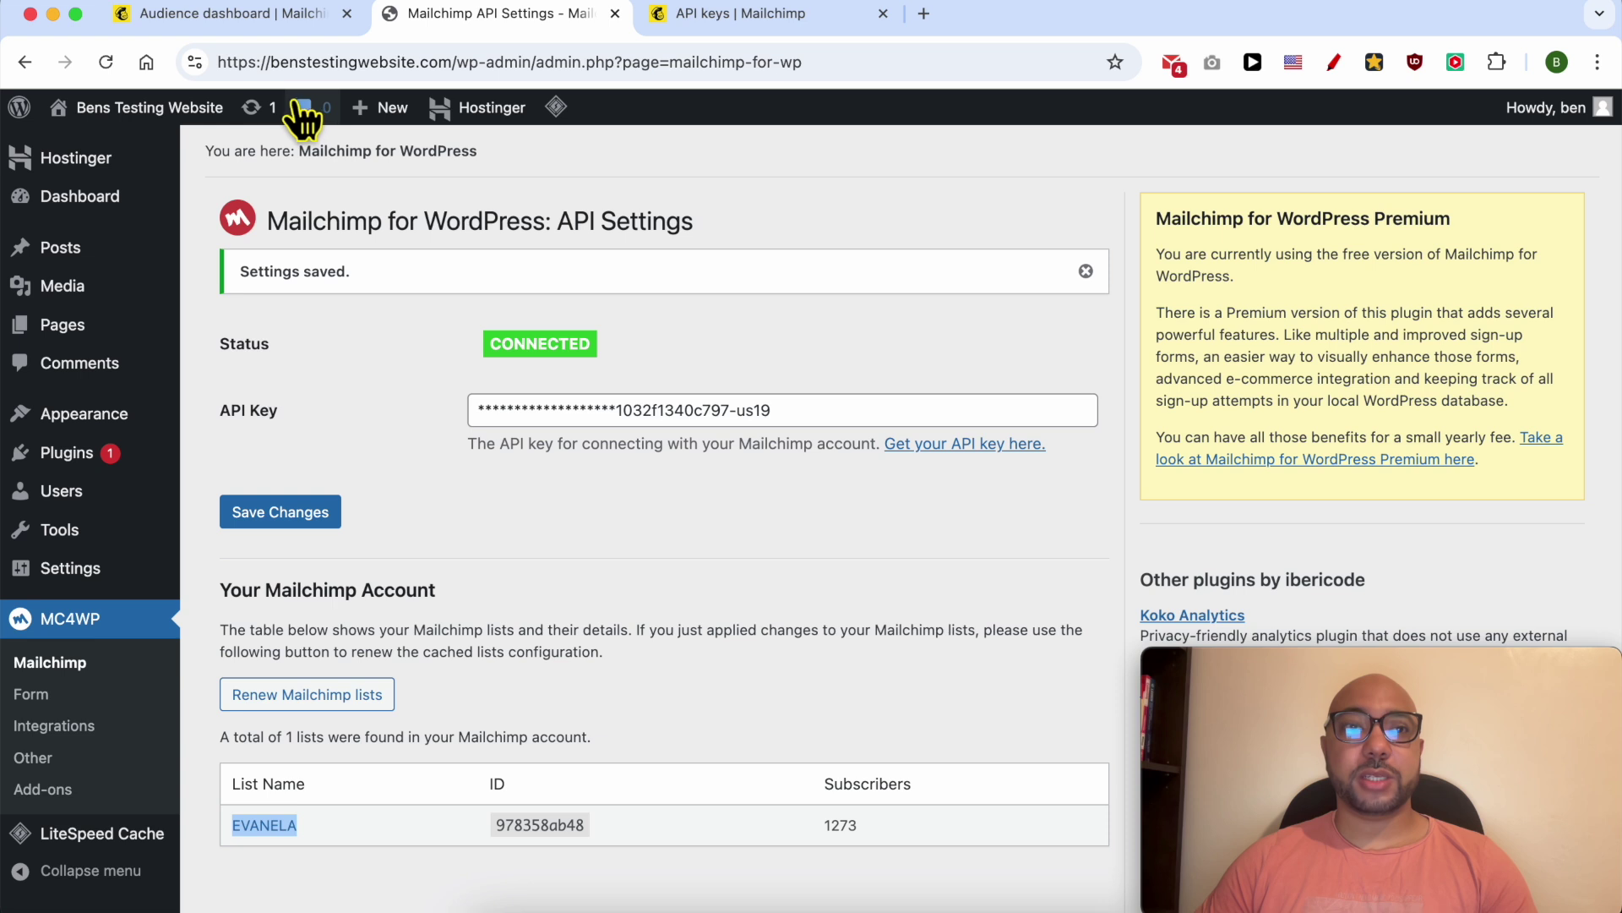
{"action": "double_click", "coordinate": [507, 840]}
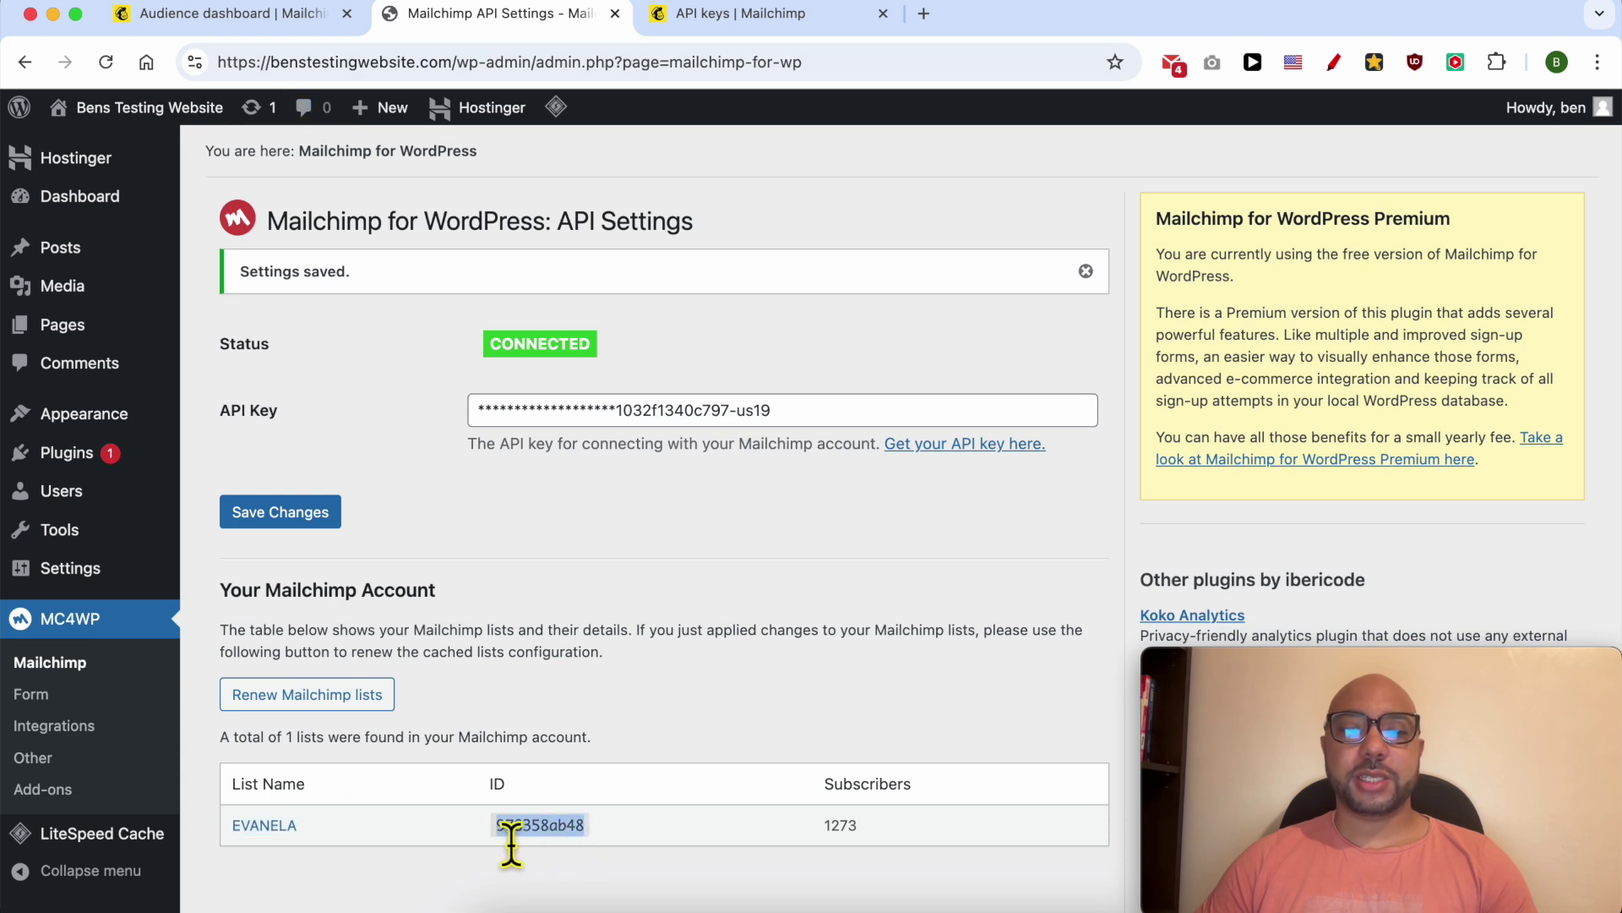
{"action": "double_click", "coordinate": [854, 836]}
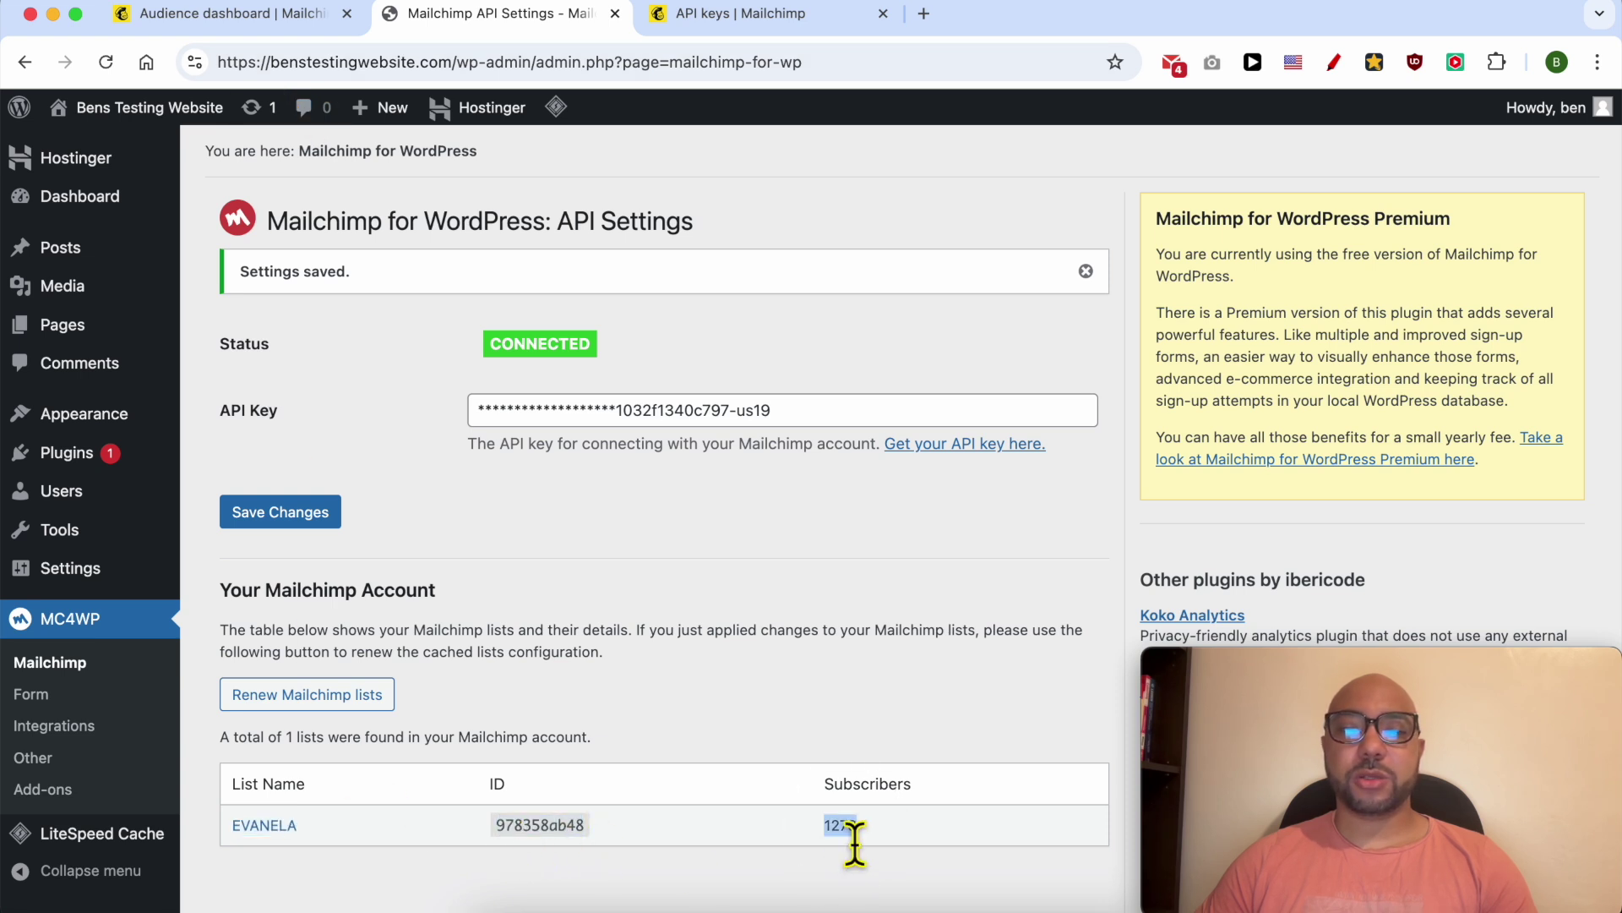
{"action": "left_click", "coordinate": [921, 818]}
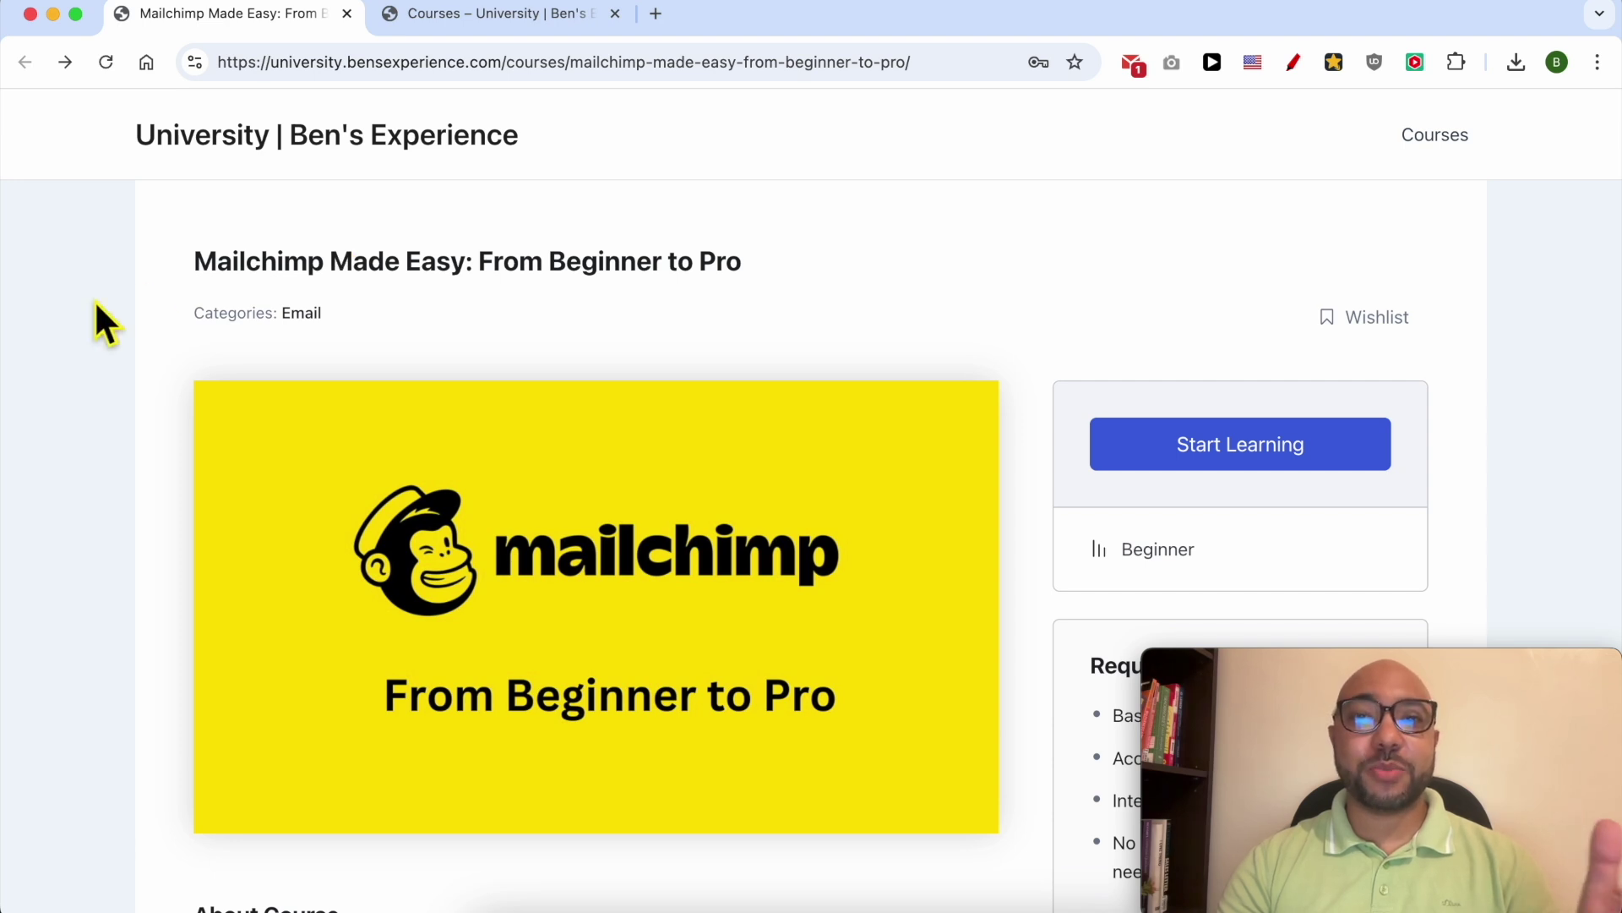
{"action": "scroll", "coordinate": [95, 303], "scroll_direction": "down", "scroll_amount": 1}
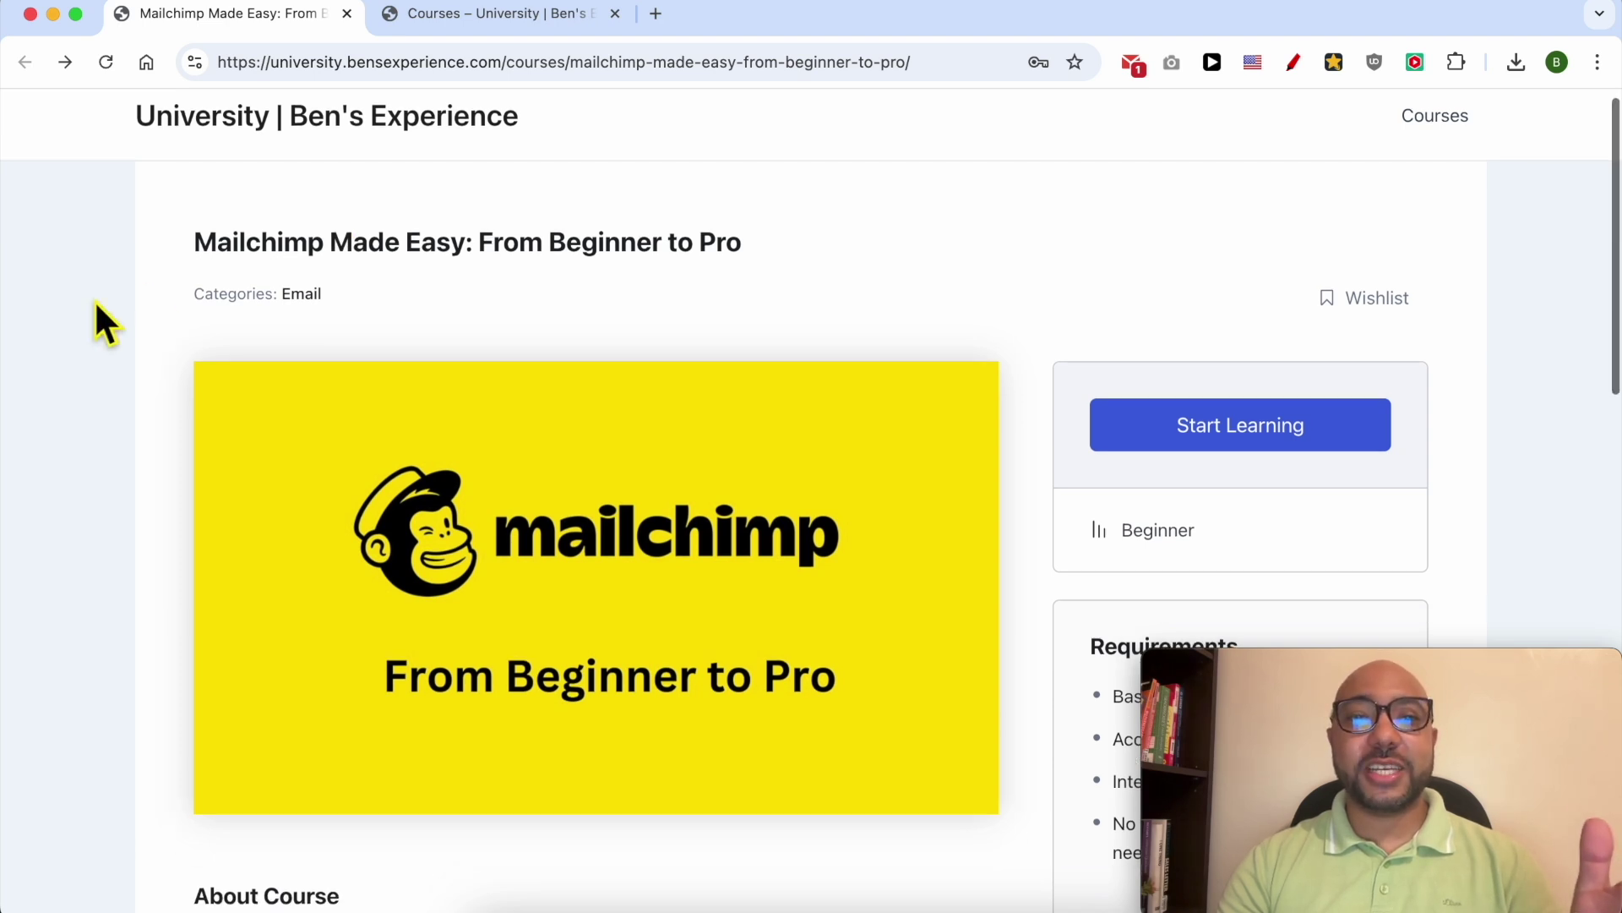
{"action": "scroll", "coordinate": [94, 302], "scroll_direction": "down", "scroll_amount": 3}
{"action": "scroll", "coordinate": [95, 301], "scroll_direction": "down", "scroll_amount": 3}
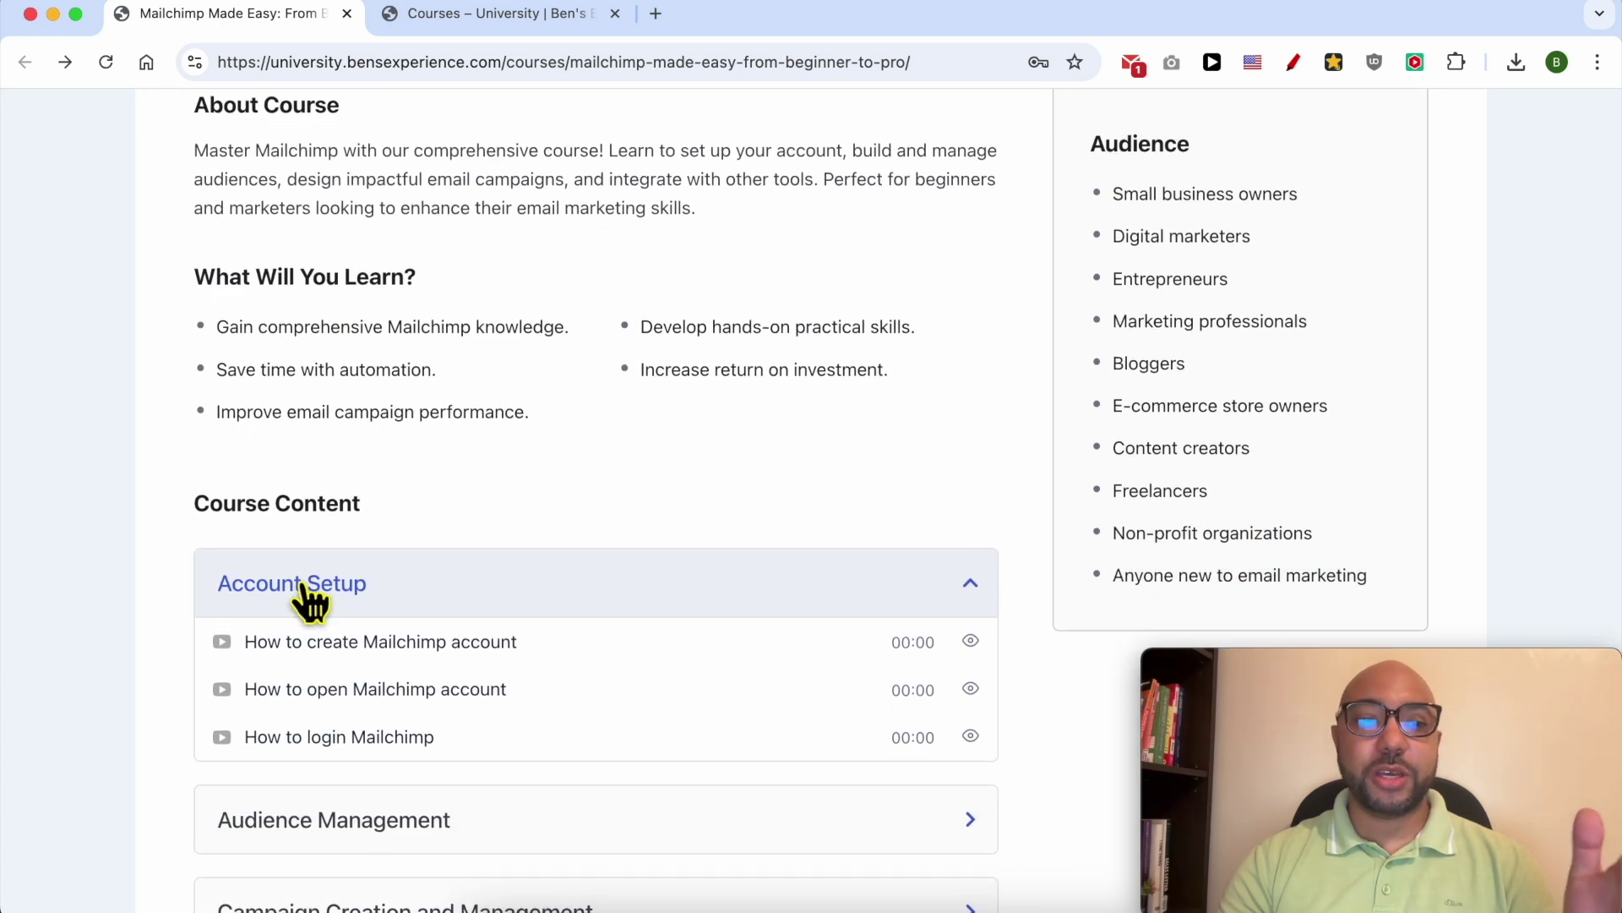
{"action": "scroll", "coordinate": [305, 588], "scroll_direction": "down", "scroll_amount": 1}
{"action": "scroll", "coordinate": [310, 600], "scroll_direction": "down", "scroll_amount": 3}
Expand all seven curriculum sections, Audience Management through Troubleshooting and Maintenance, then view all courses.
{"action": "left_click", "coordinate": [444, 574]}
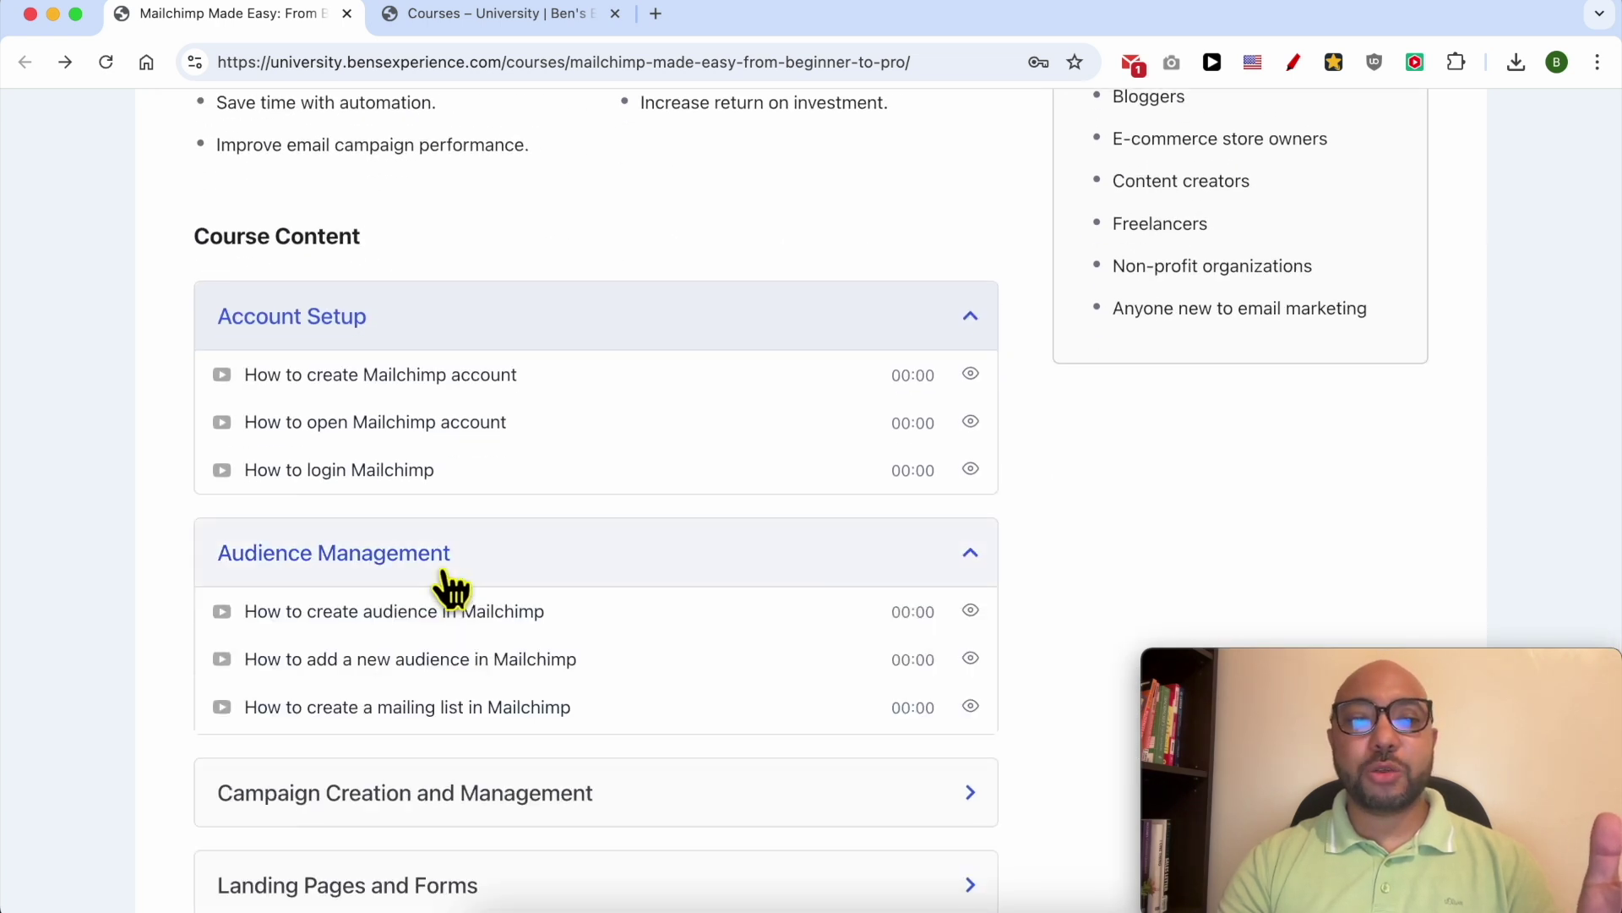
{"action": "scroll", "coordinate": [444, 577], "scroll_direction": "down", "scroll_amount": 3}
{"action": "scroll", "coordinate": [441, 577], "scroll_direction": "down", "scroll_amount": 2}
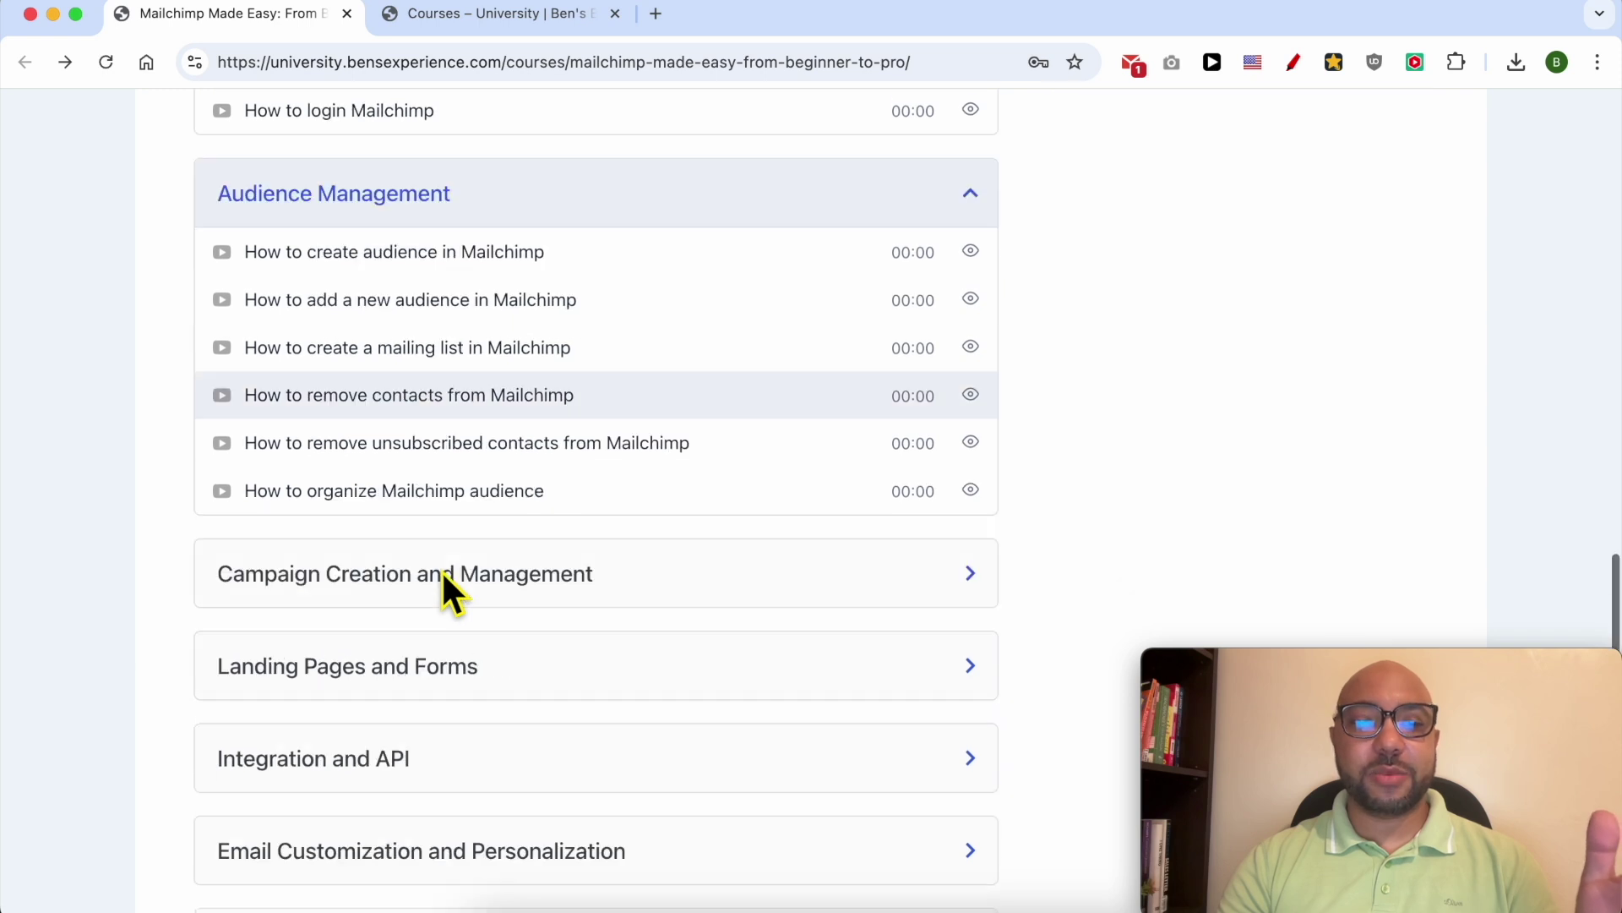
{"action": "scroll", "coordinate": [478, 435], "scroll_direction": "down", "scroll_amount": 4}
{"action": "left_click", "coordinate": [478, 431]}
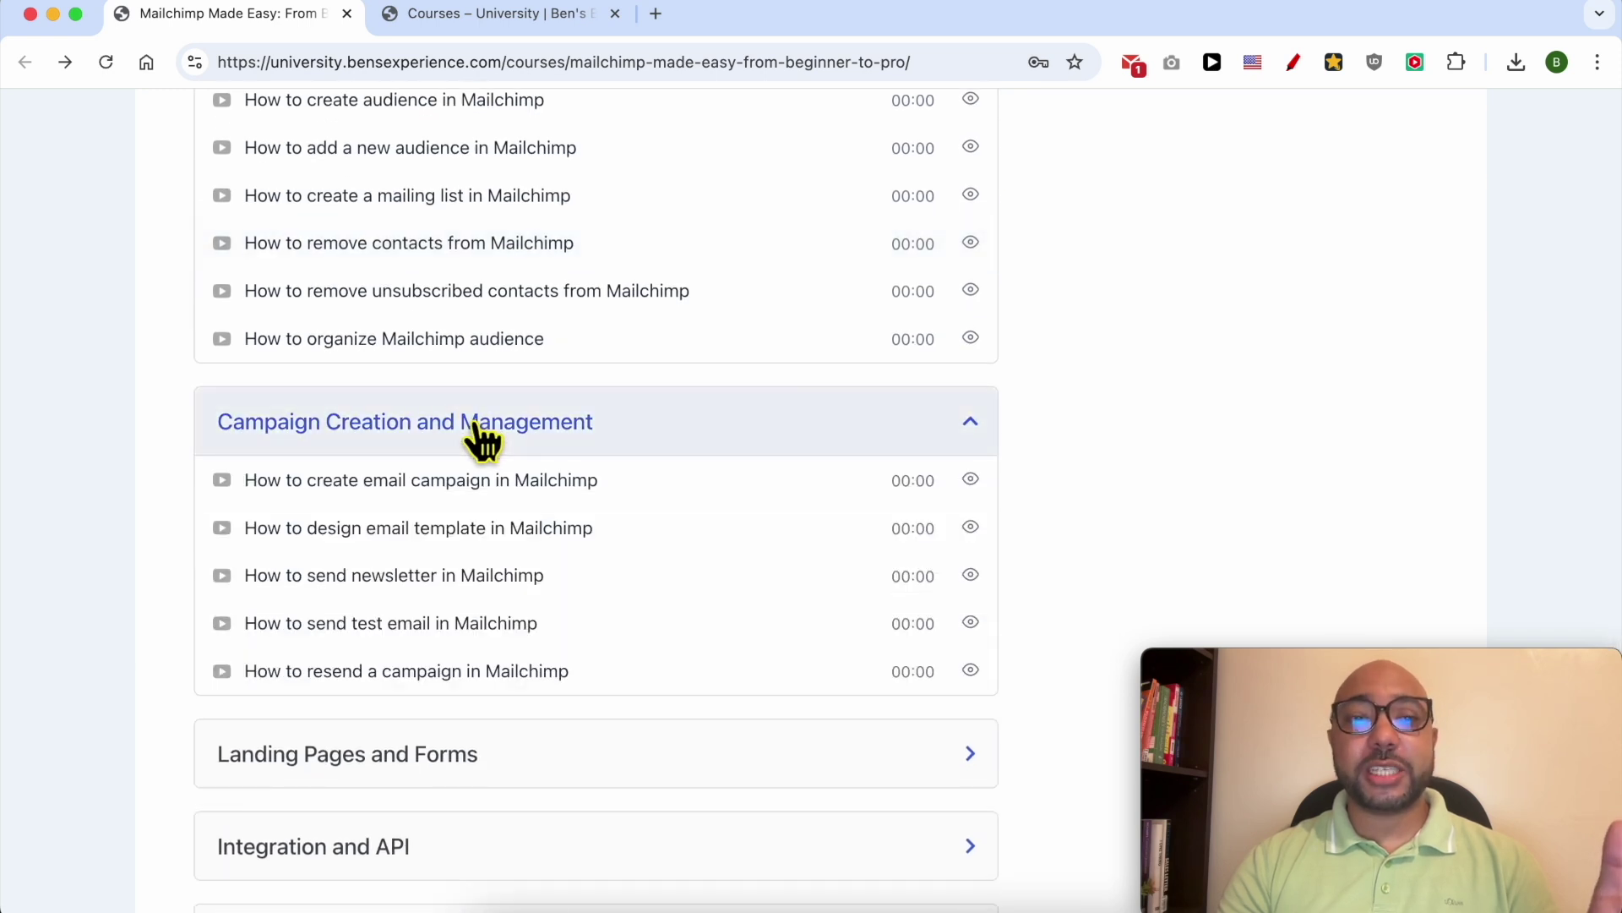
{"action": "scroll", "coordinate": [479, 435], "scroll_direction": "down", "scroll_amount": 4}
{"action": "scroll", "coordinate": [479, 437], "scroll_direction": "down", "scroll_amount": 2}
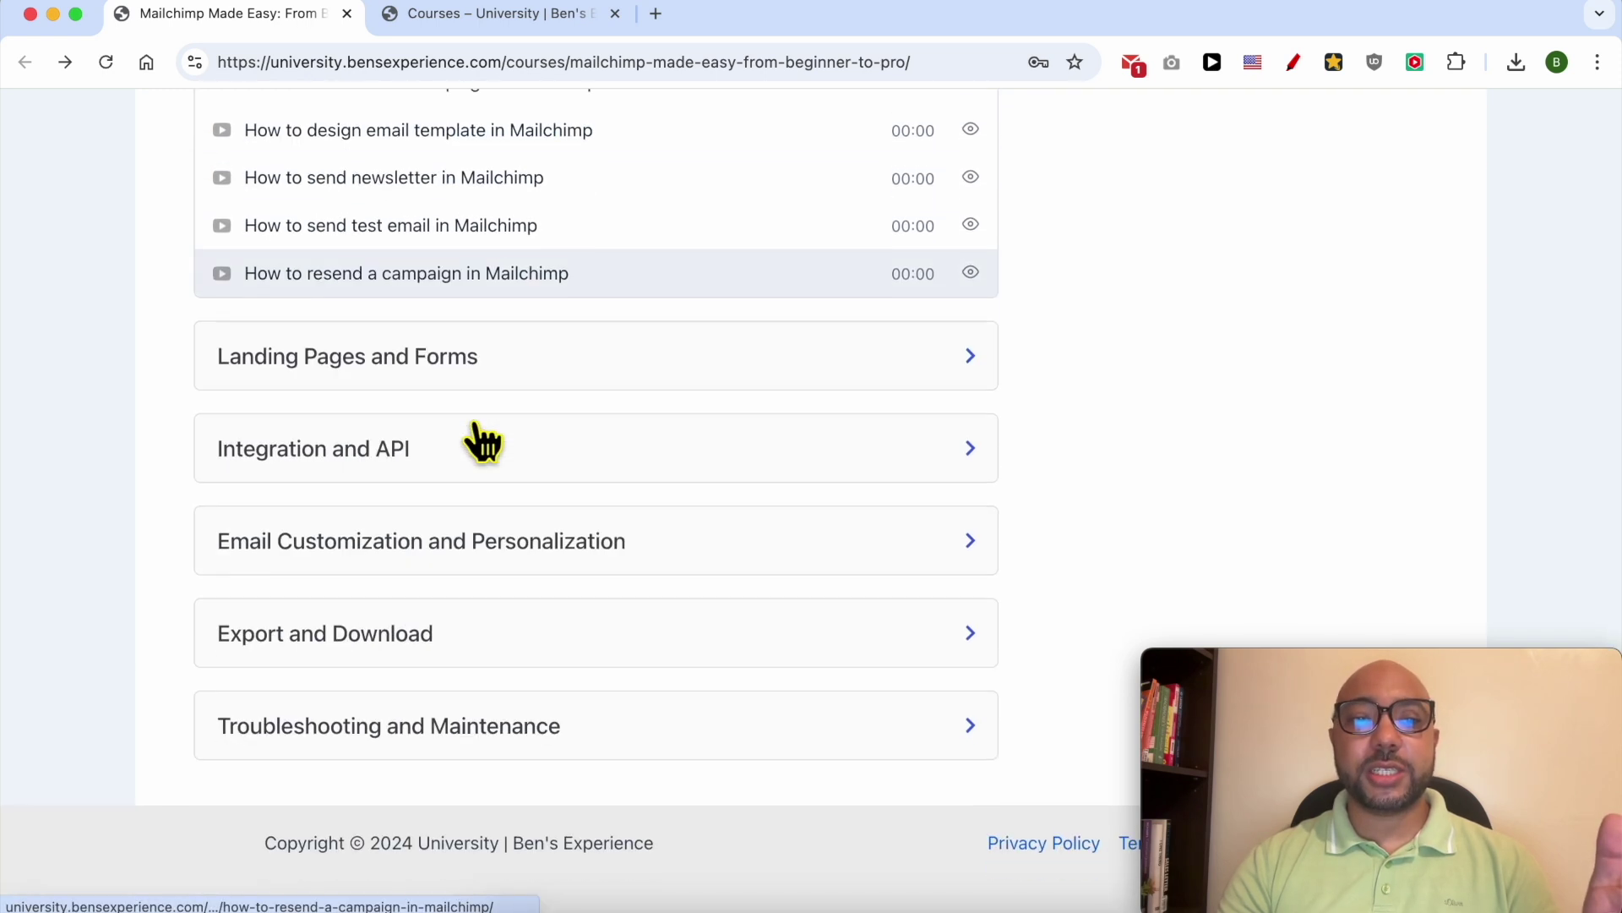
{"action": "left_click", "coordinate": [451, 383]}
{"action": "scroll", "coordinate": [453, 392], "scroll_direction": "down", "scroll_amount": 3}
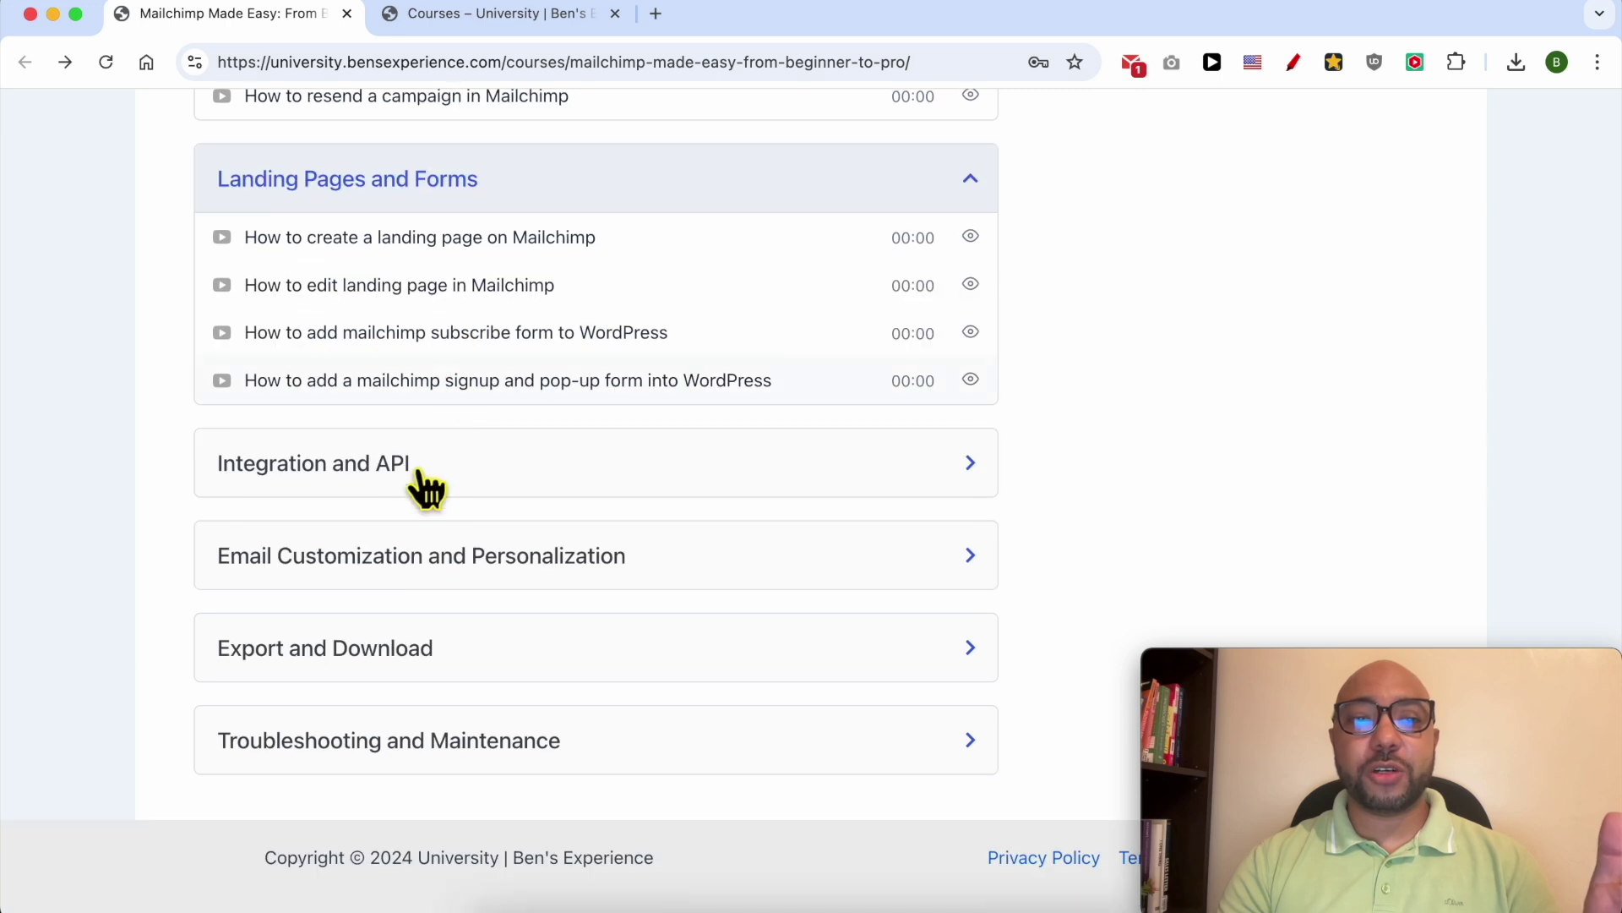
{"action": "scroll", "coordinate": [423, 486], "scroll_direction": "up", "scroll_amount": 2}
{"action": "left_click", "coordinate": [382, 586]}
{"action": "scroll", "coordinate": [382, 603], "scroll_direction": "down", "scroll_amount": 1}
{"action": "scroll", "coordinate": [387, 601], "scroll_direction": "down", "scroll_amount": 2}
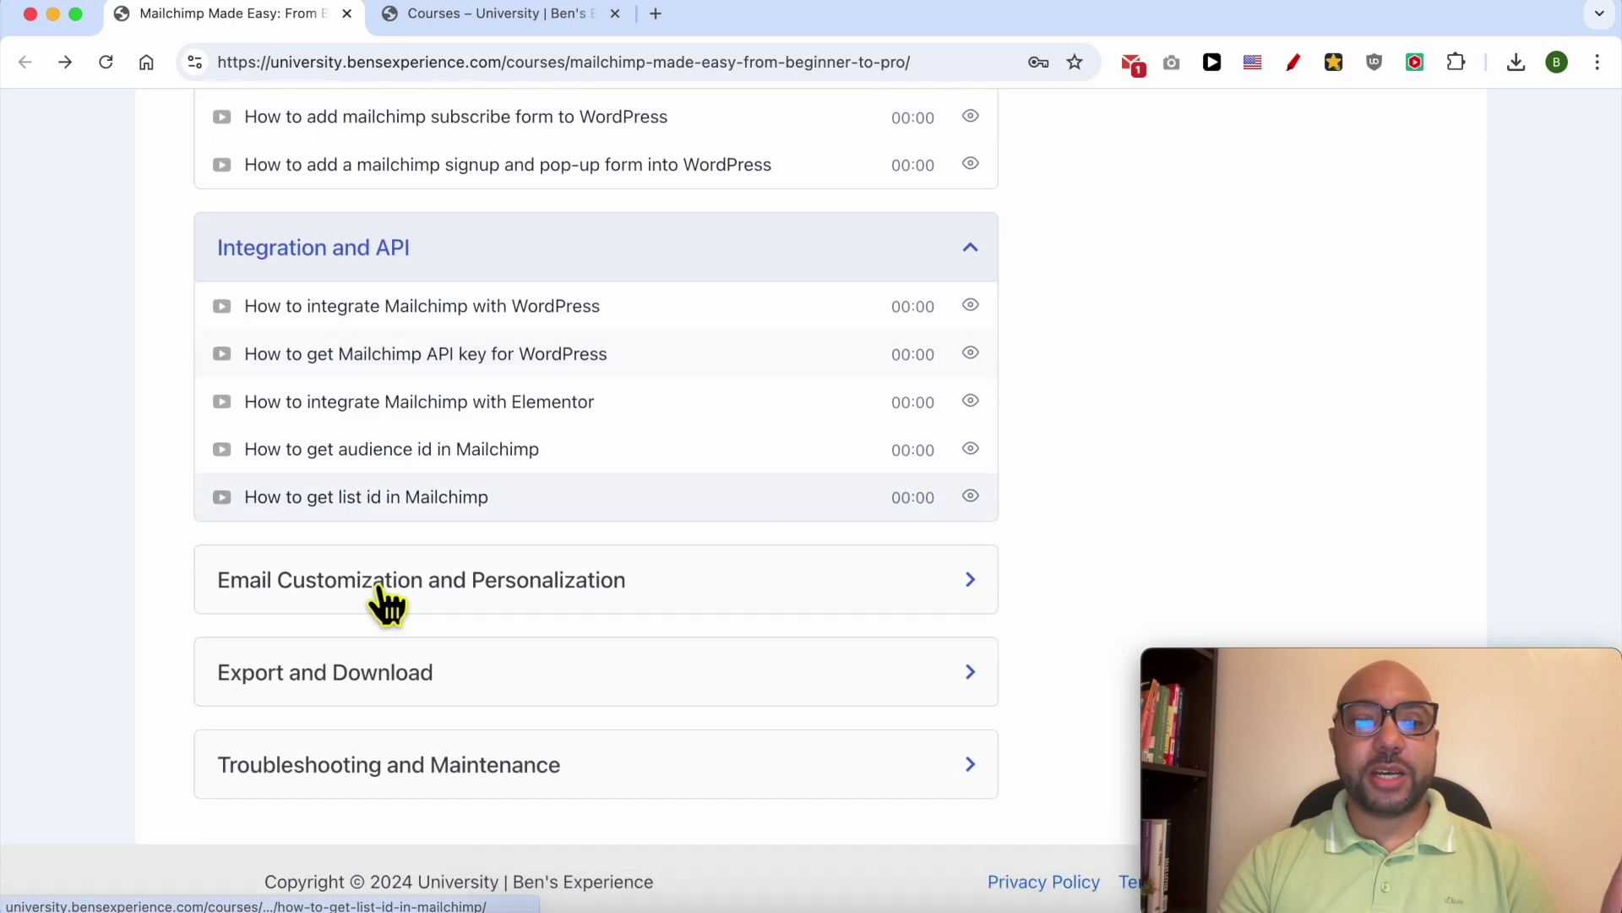
{"action": "left_click", "coordinate": [387, 583]}
{"action": "scroll", "coordinate": [392, 600], "scroll_direction": "down", "scroll_amount": 4}
{"action": "scroll", "coordinate": [374, 634], "scroll_direction": "down", "scroll_amount": 1}
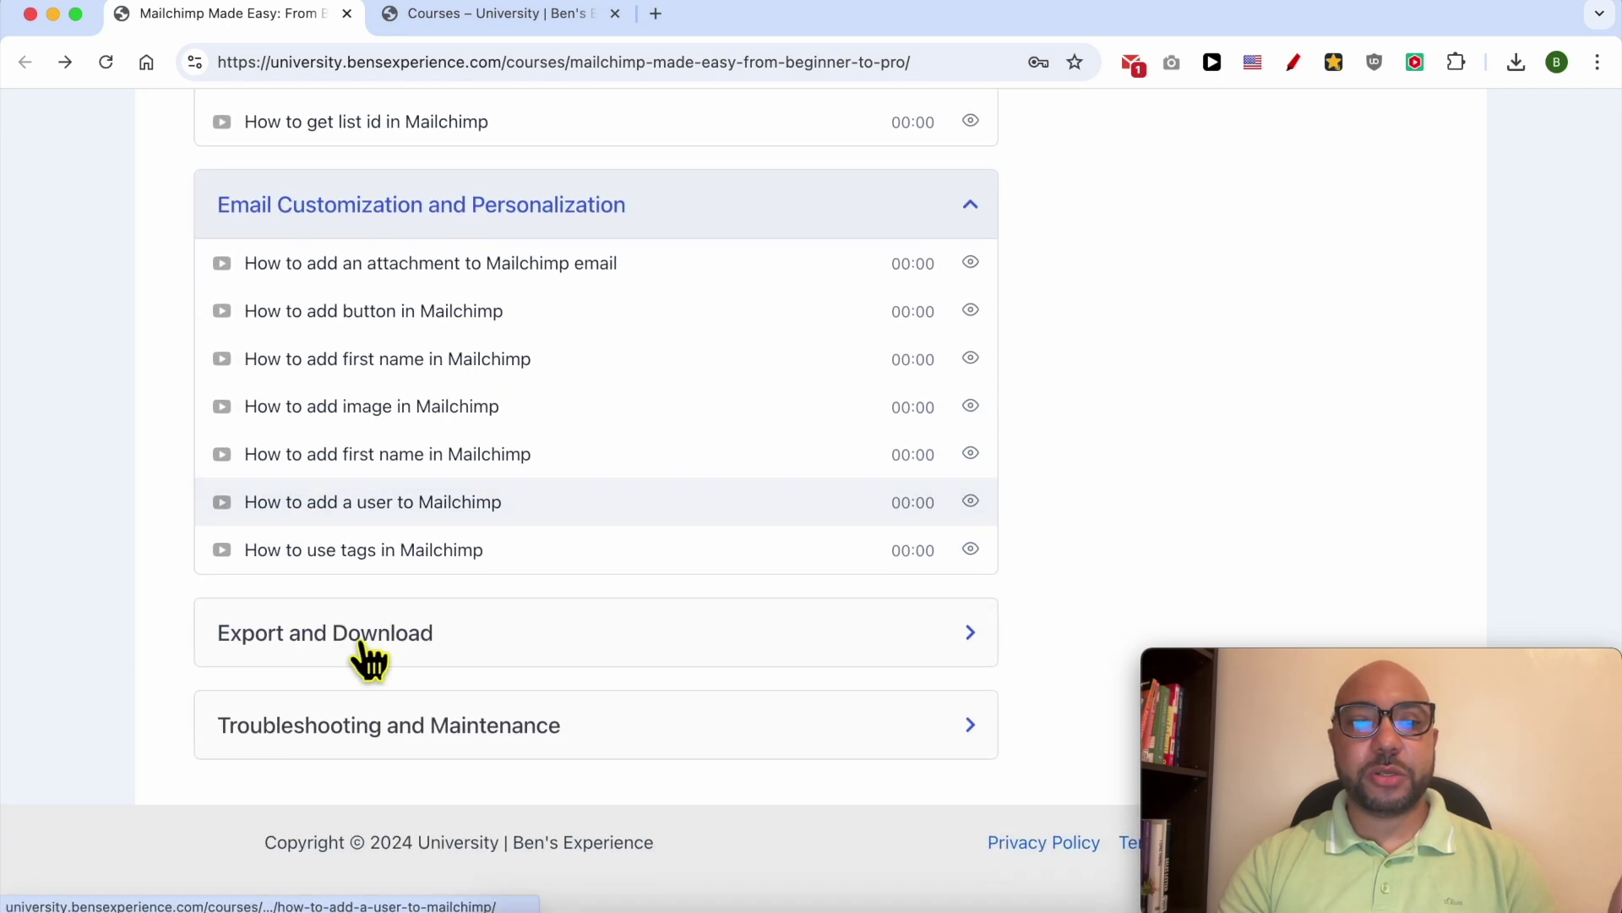
{"action": "left_click", "coordinate": [366, 659]}
{"action": "scroll", "coordinate": [368, 661], "scroll_direction": "down", "scroll_amount": 2}
{"action": "left_click", "coordinate": [346, 760]}
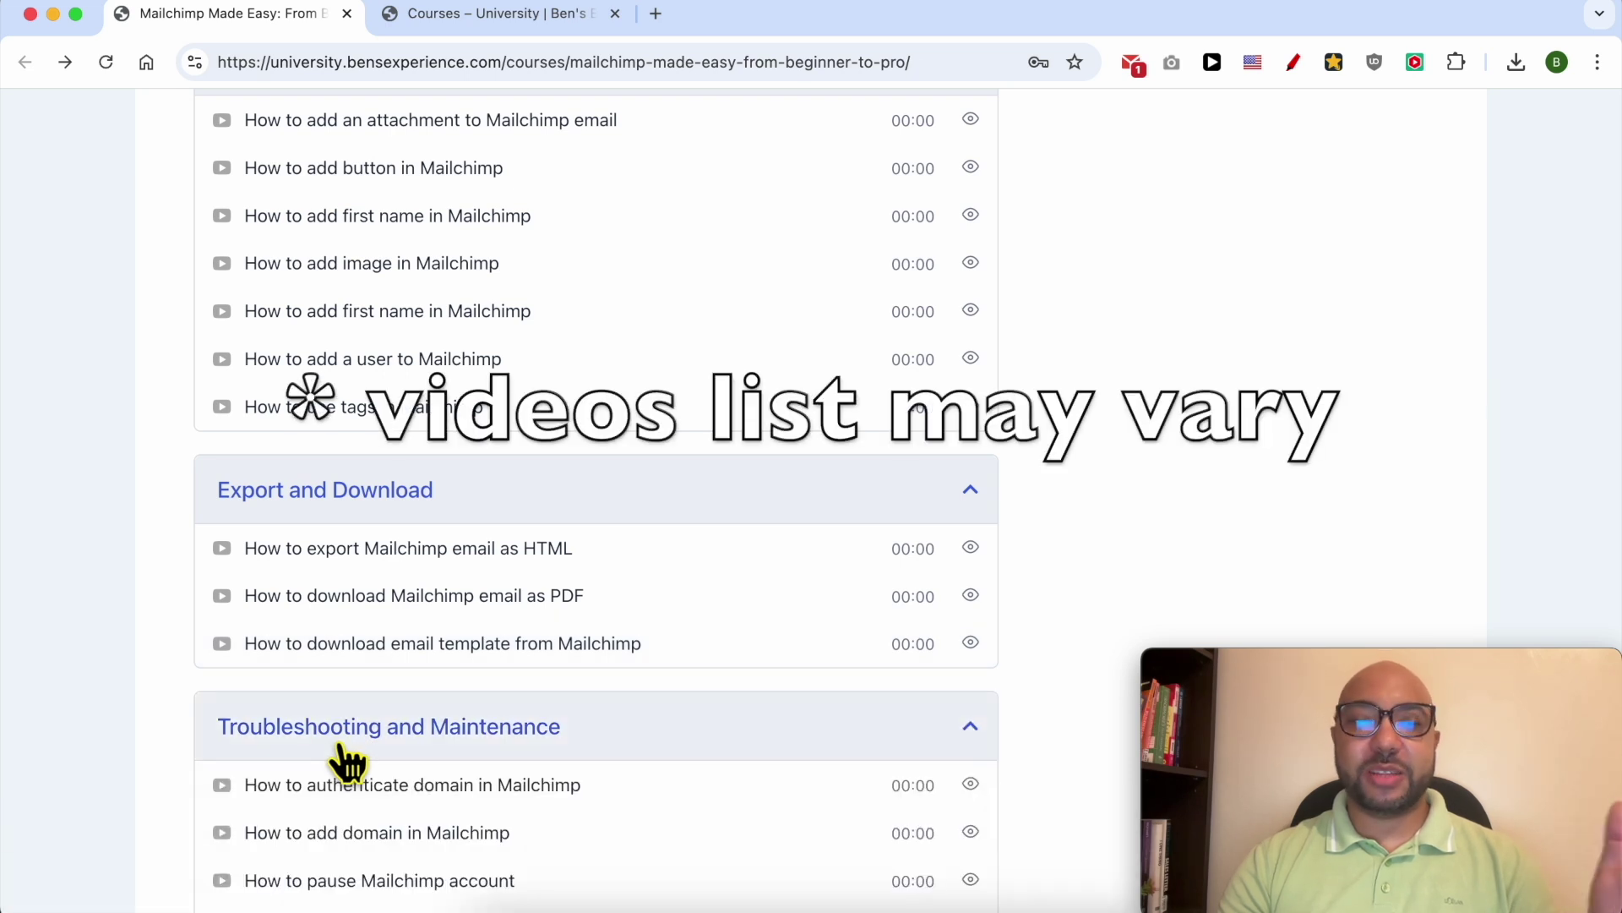
{"action": "scroll", "coordinate": [349, 761], "scroll_direction": "down", "scroll_amount": 2}
{"action": "scroll", "coordinate": [349, 761], "scroll_direction": "up", "scroll_amount": 1}
{"action": "scroll", "coordinate": [349, 762], "scroll_direction": "up", "scroll_amount": 5}
{"action": "scroll", "coordinate": [349, 760], "scroll_direction": "up", "scroll_amount": 10}
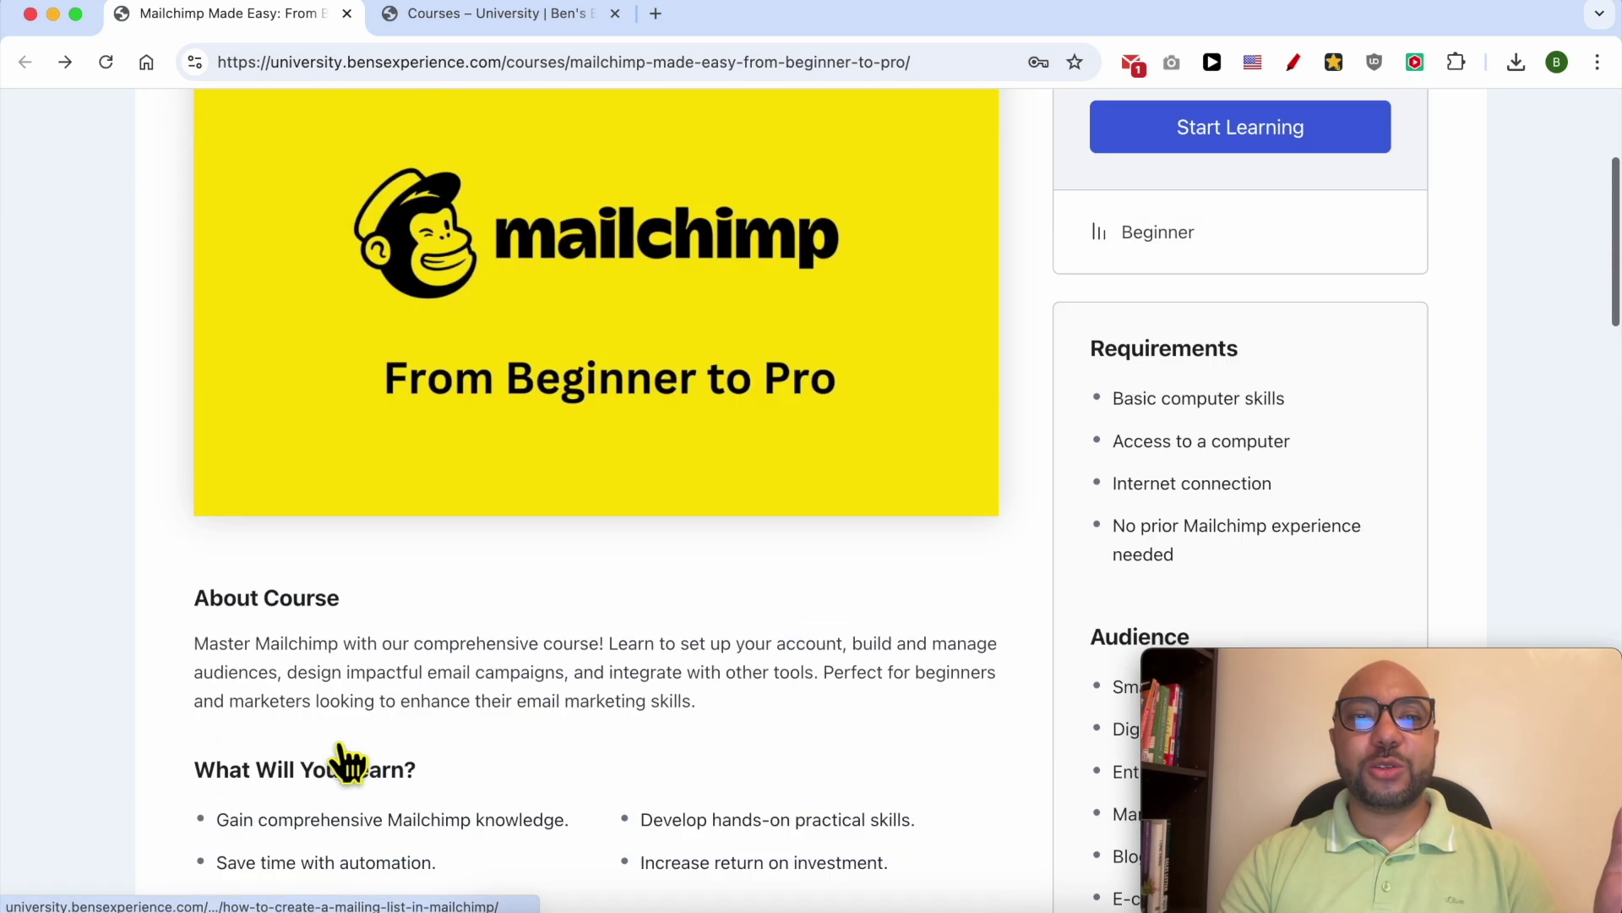
{"action": "left_click", "coordinate": [532, 13]}
{"action": "scroll", "coordinate": [550, 199], "scroll_direction": "down", "scroll_amount": 1}
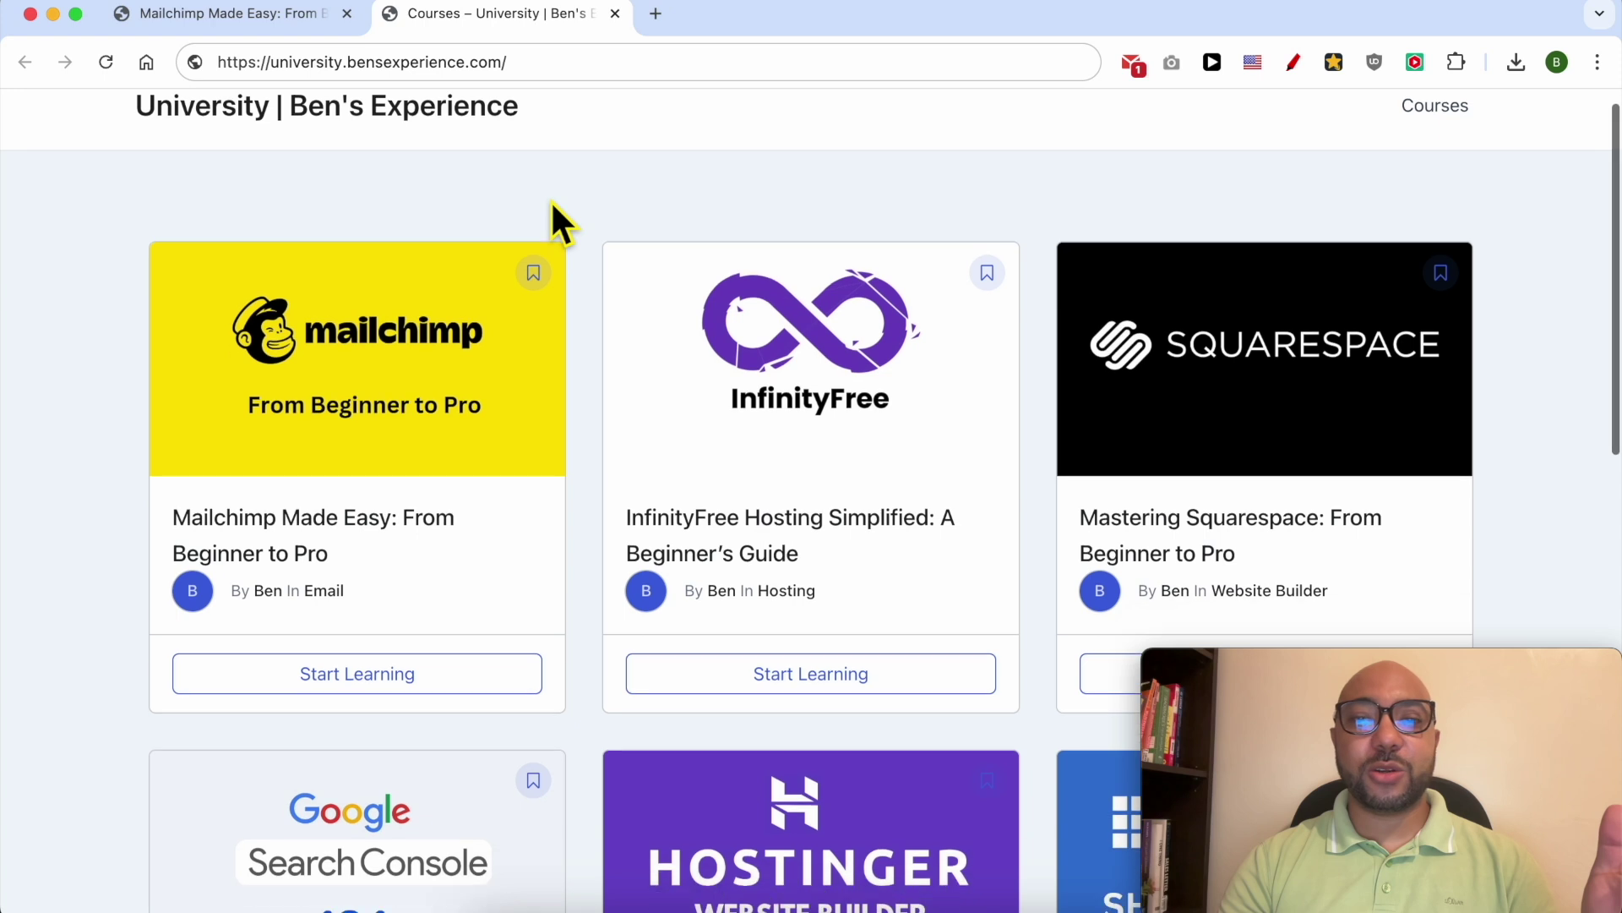
{"action": "scroll", "coordinate": [551, 199], "scroll_direction": "down", "scroll_amount": 2}
{"action": "scroll", "coordinate": [551, 200], "scroll_direction": "down", "scroll_amount": 3}
{"action": "scroll", "coordinate": [545, 199], "scroll_direction": "down", "scroll_amount": 1}
{"action": "scroll", "coordinate": [545, 198], "scroll_direction": "down", "scroll_amount": 3}
{"action": "scroll", "coordinate": [545, 200], "scroll_direction": "down", "scroll_amount": 1}
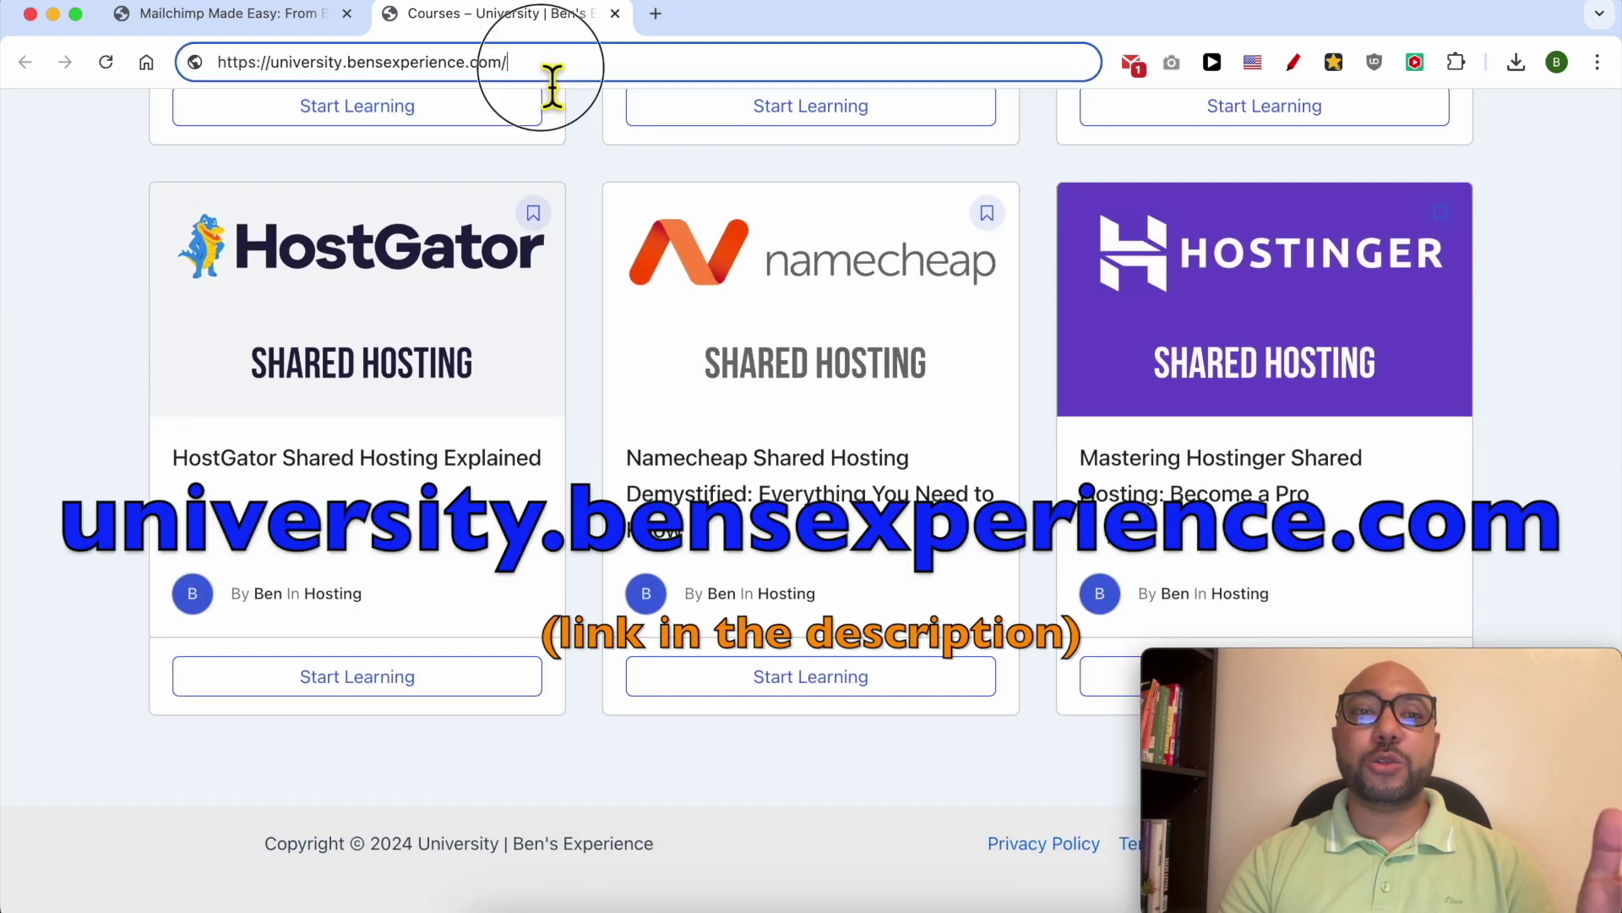
{"action": "left_click_drag", "start_coordinate": [550, 61], "coordinate": [178, 71]}
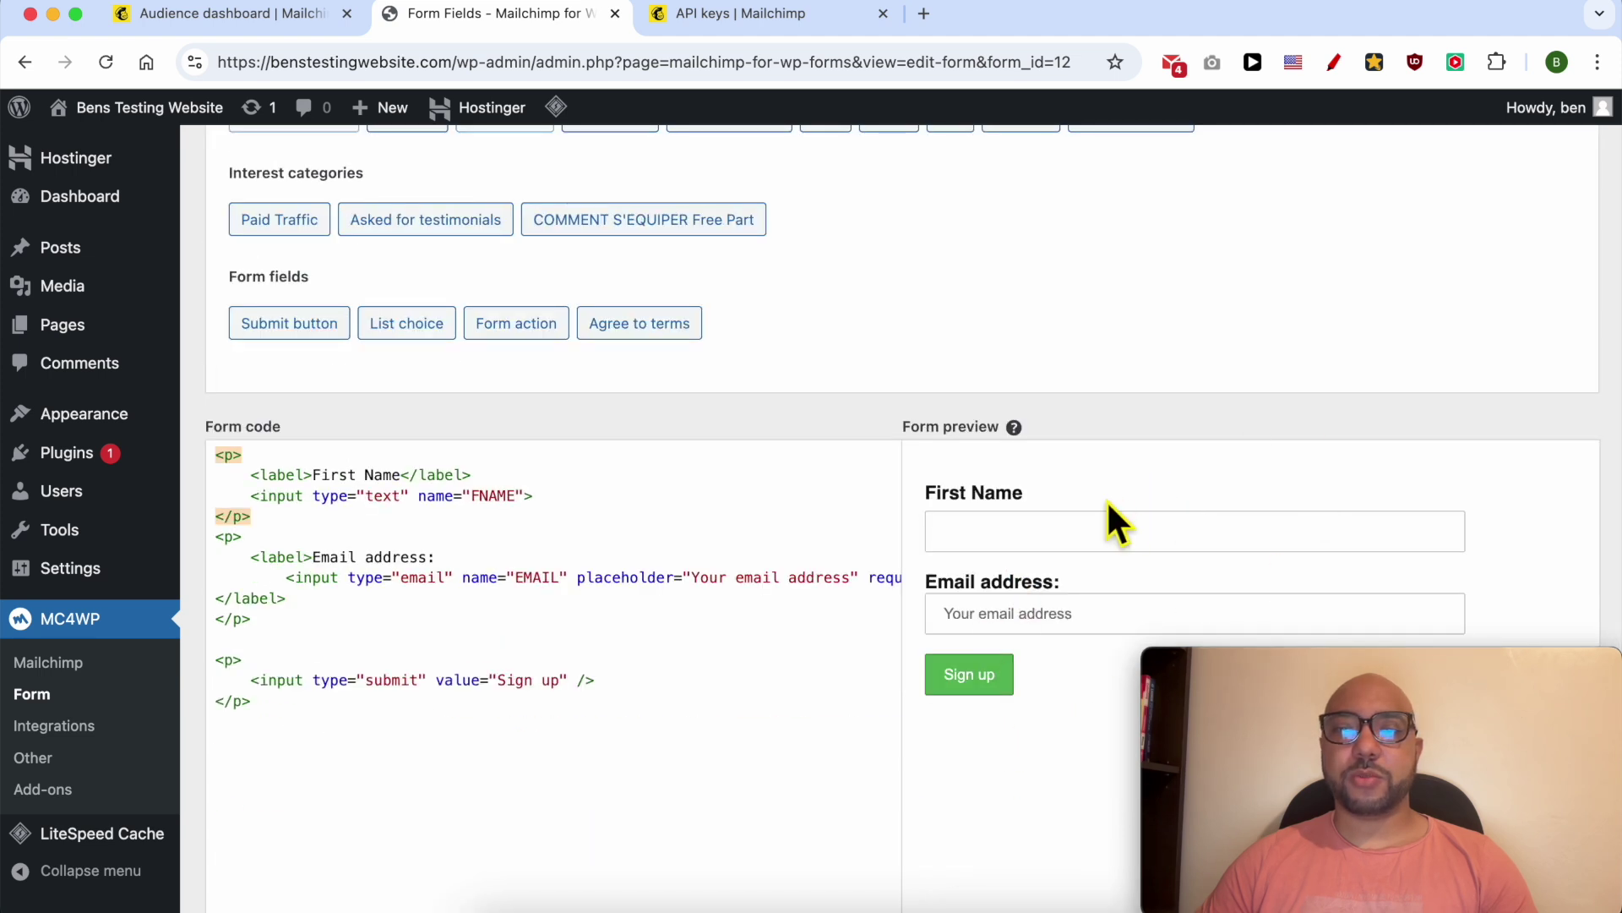
{"action": "scroll", "coordinate": [652, 526], "scroll_direction": "up", "scroll_amount": 4}
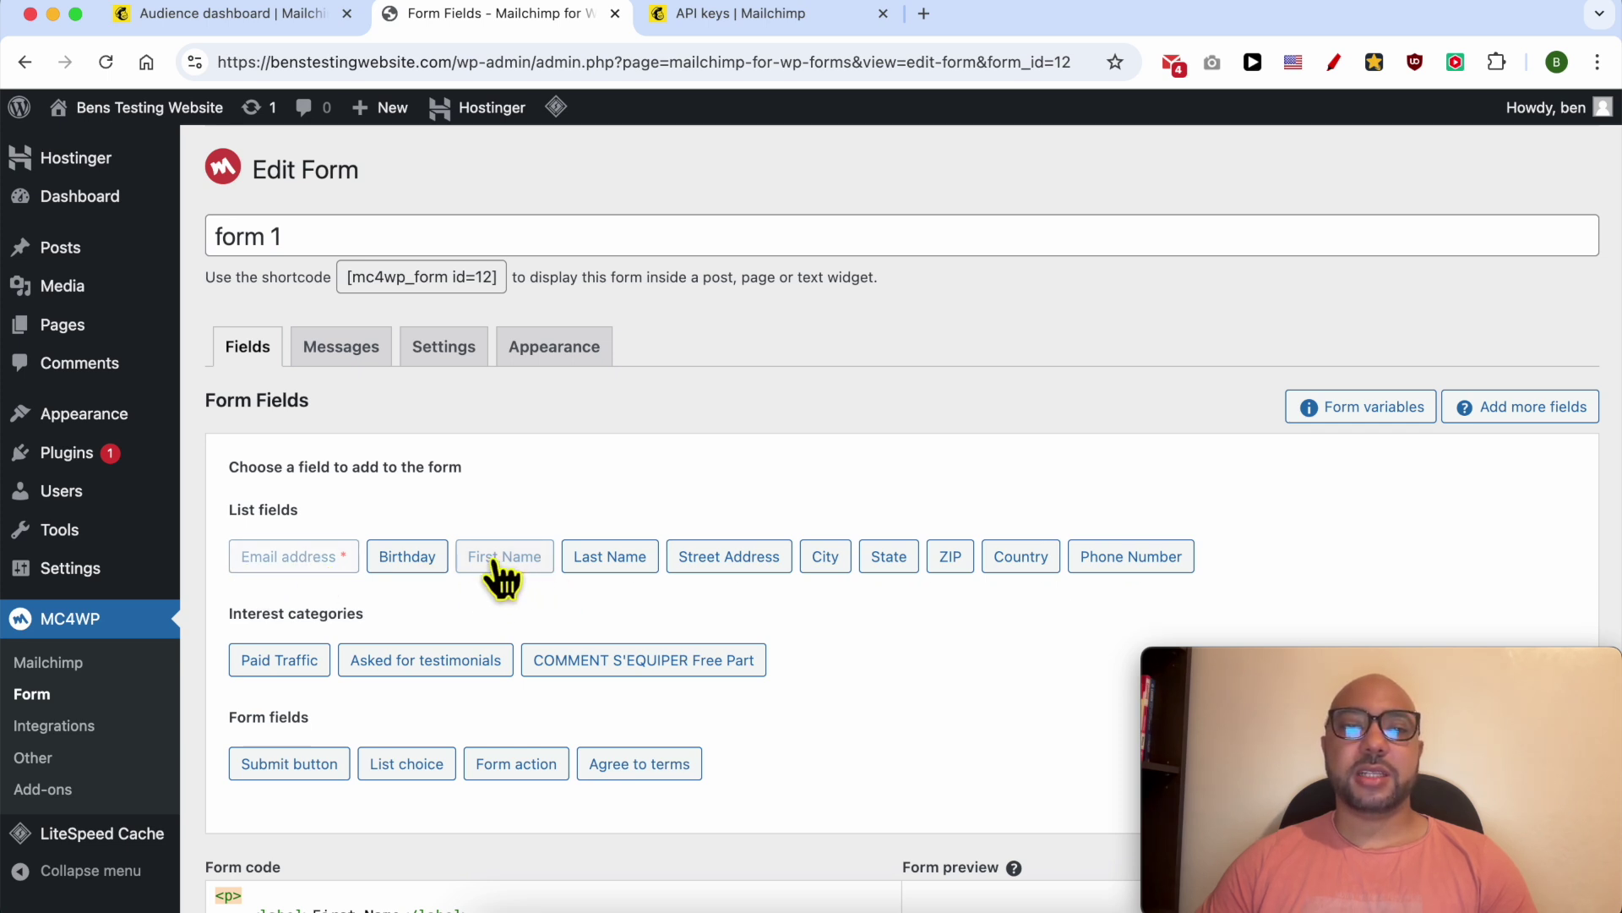
{"action": "scroll", "coordinate": [566, 577], "scroll_direction": "down", "scroll_amount": 3}
{"action": "scroll", "coordinate": [555, 557], "scroll_direction": "down", "scroll_amount": 2}
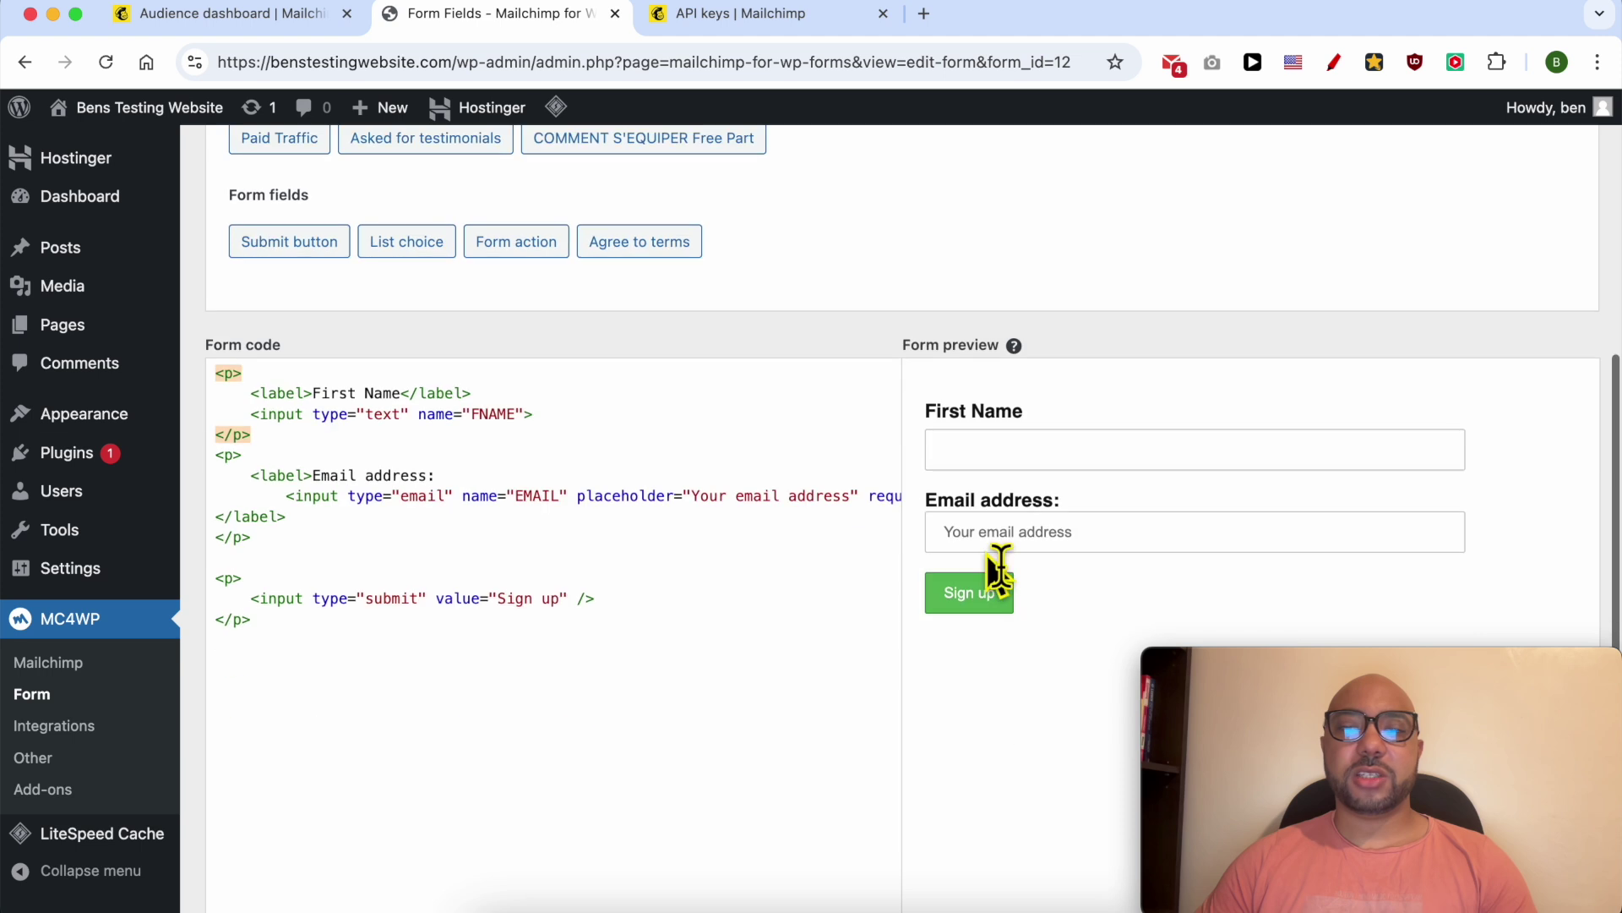
{"action": "scroll", "coordinate": [846, 537], "scroll_direction": "up", "scroll_amount": 5}
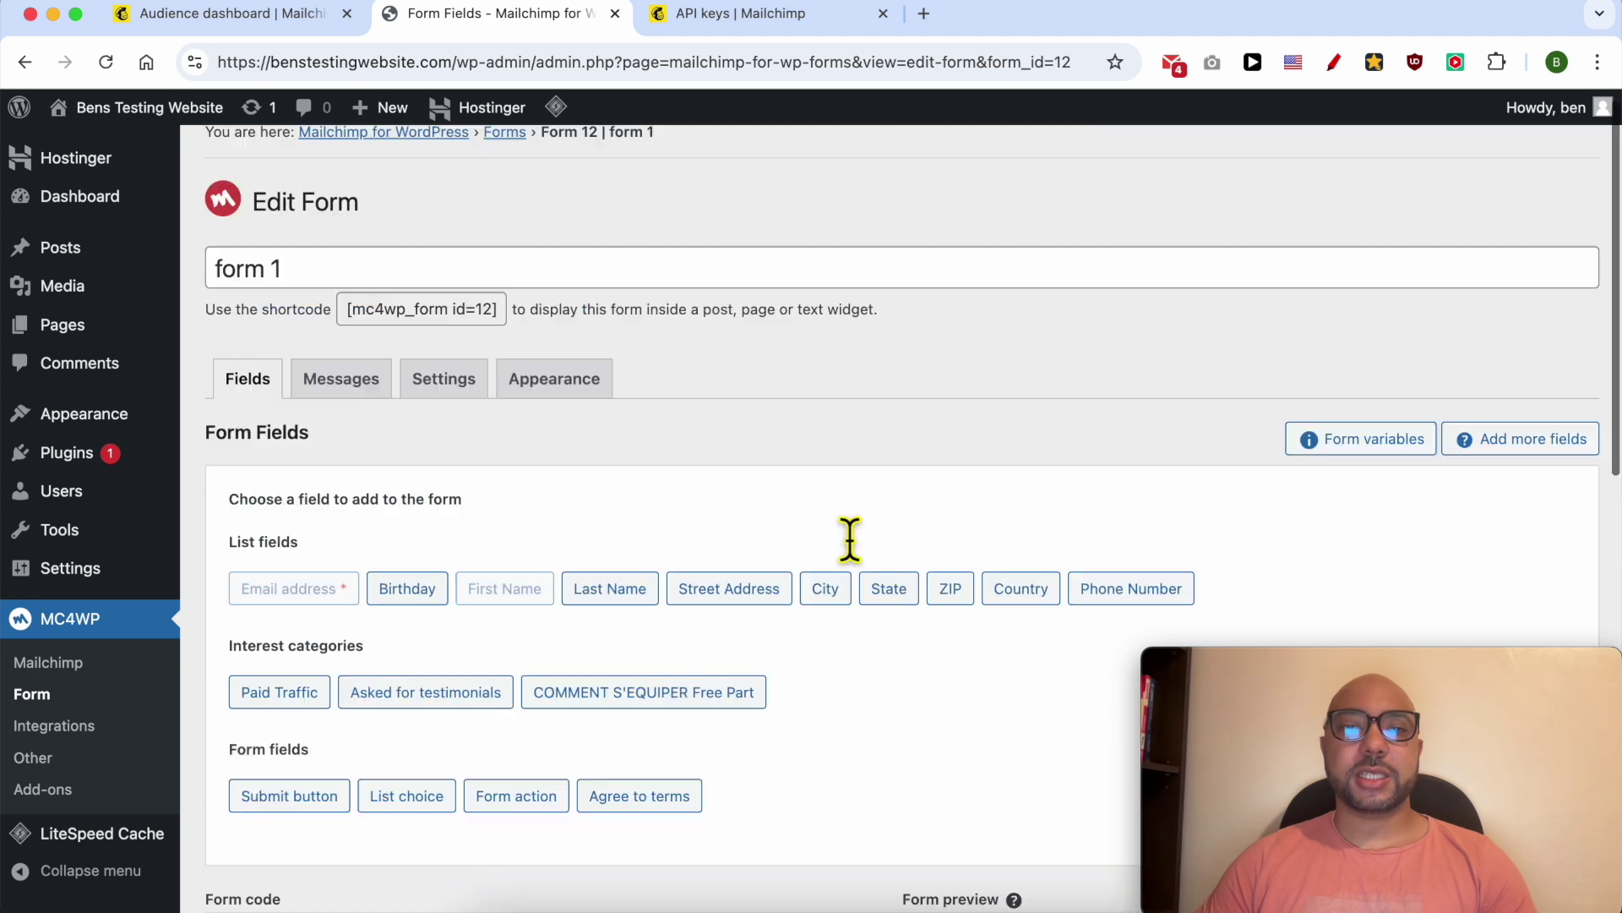
{"action": "scroll", "coordinate": [667, 519], "scroll_direction": "down", "scroll_amount": 5}
{"action": "scroll", "coordinate": [1116, 508], "scroll_direction": "up", "scroll_amount": 5}
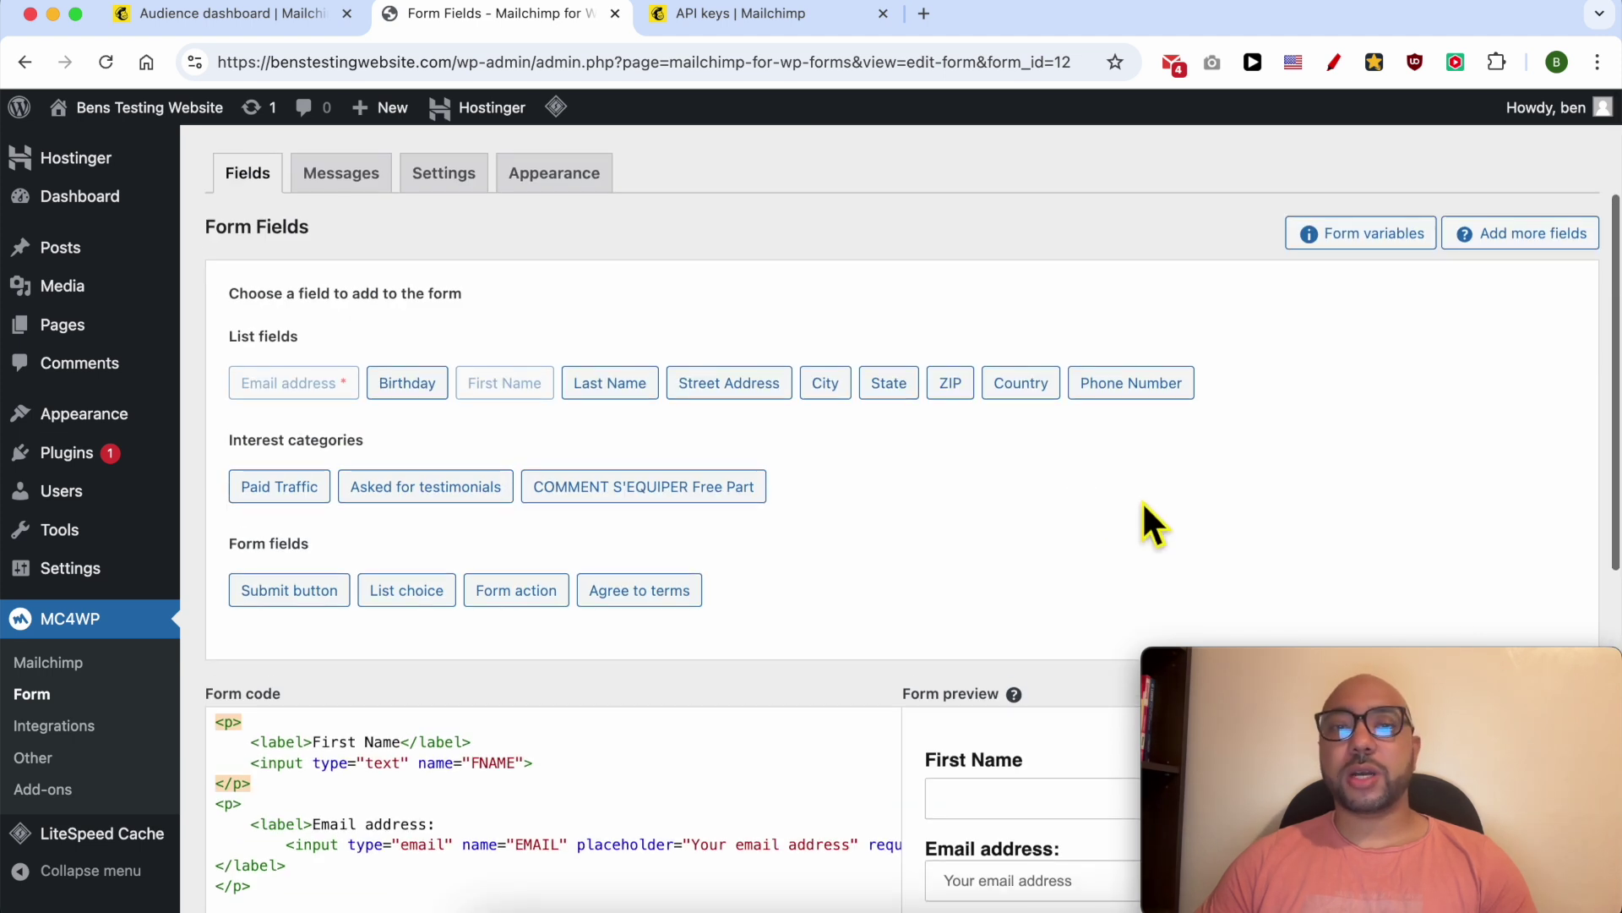
{"action": "scroll", "coordinate": [1069, 627], "scroll_direction": "down", "scroll_amount": 5}
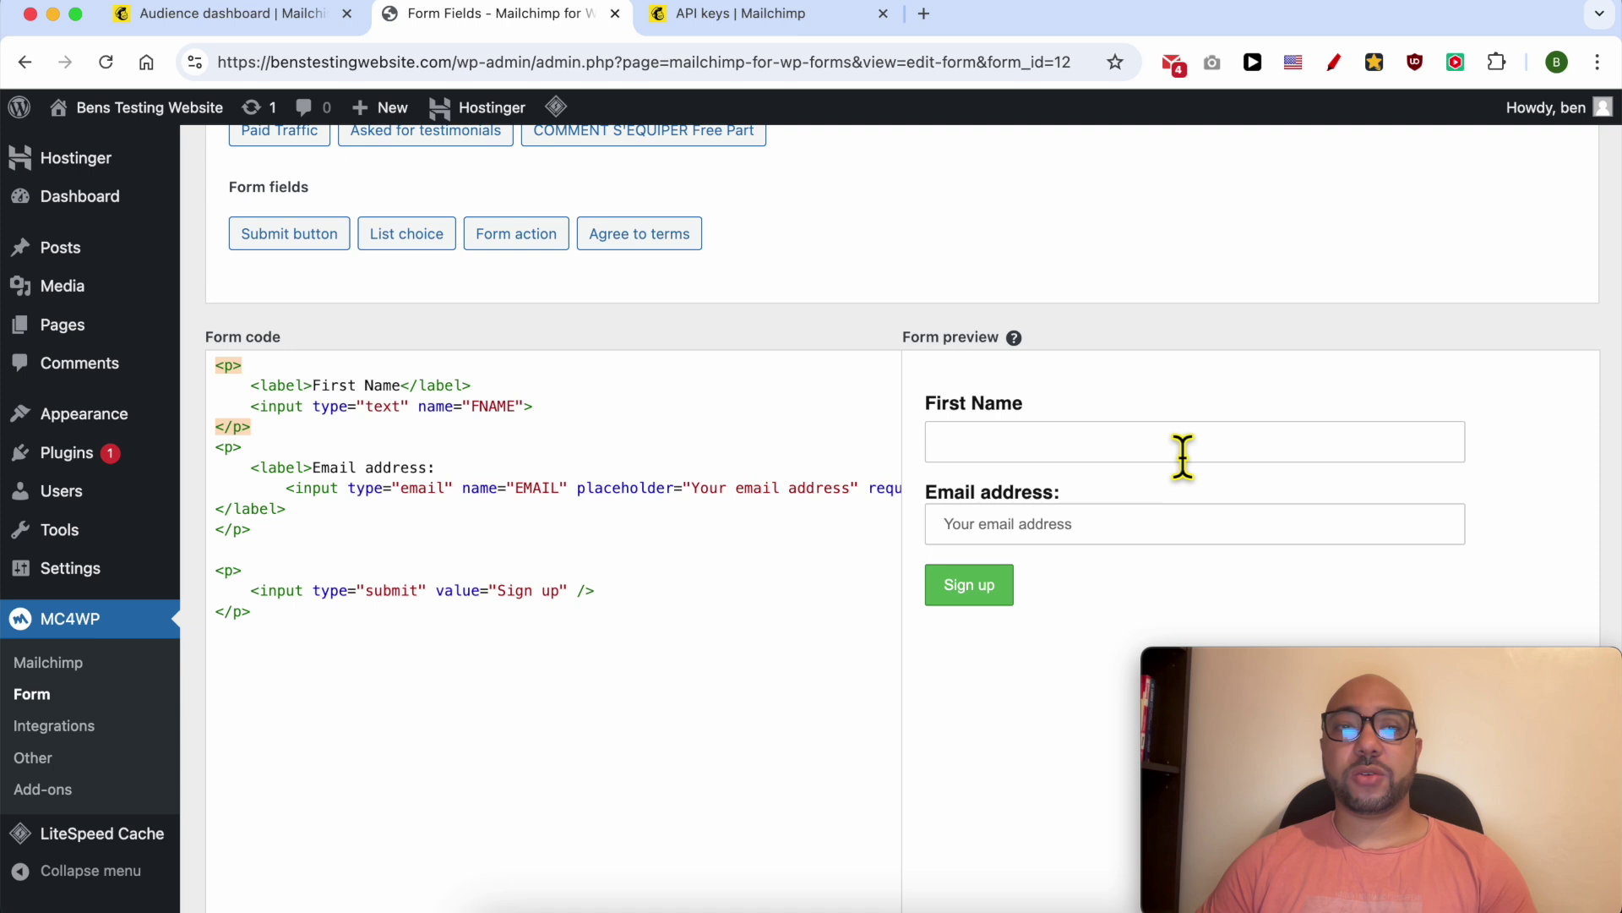
{"action": "scroll", "coordinate": [825, 465], "scroll_direction": "up", "scroll_amount": 5}
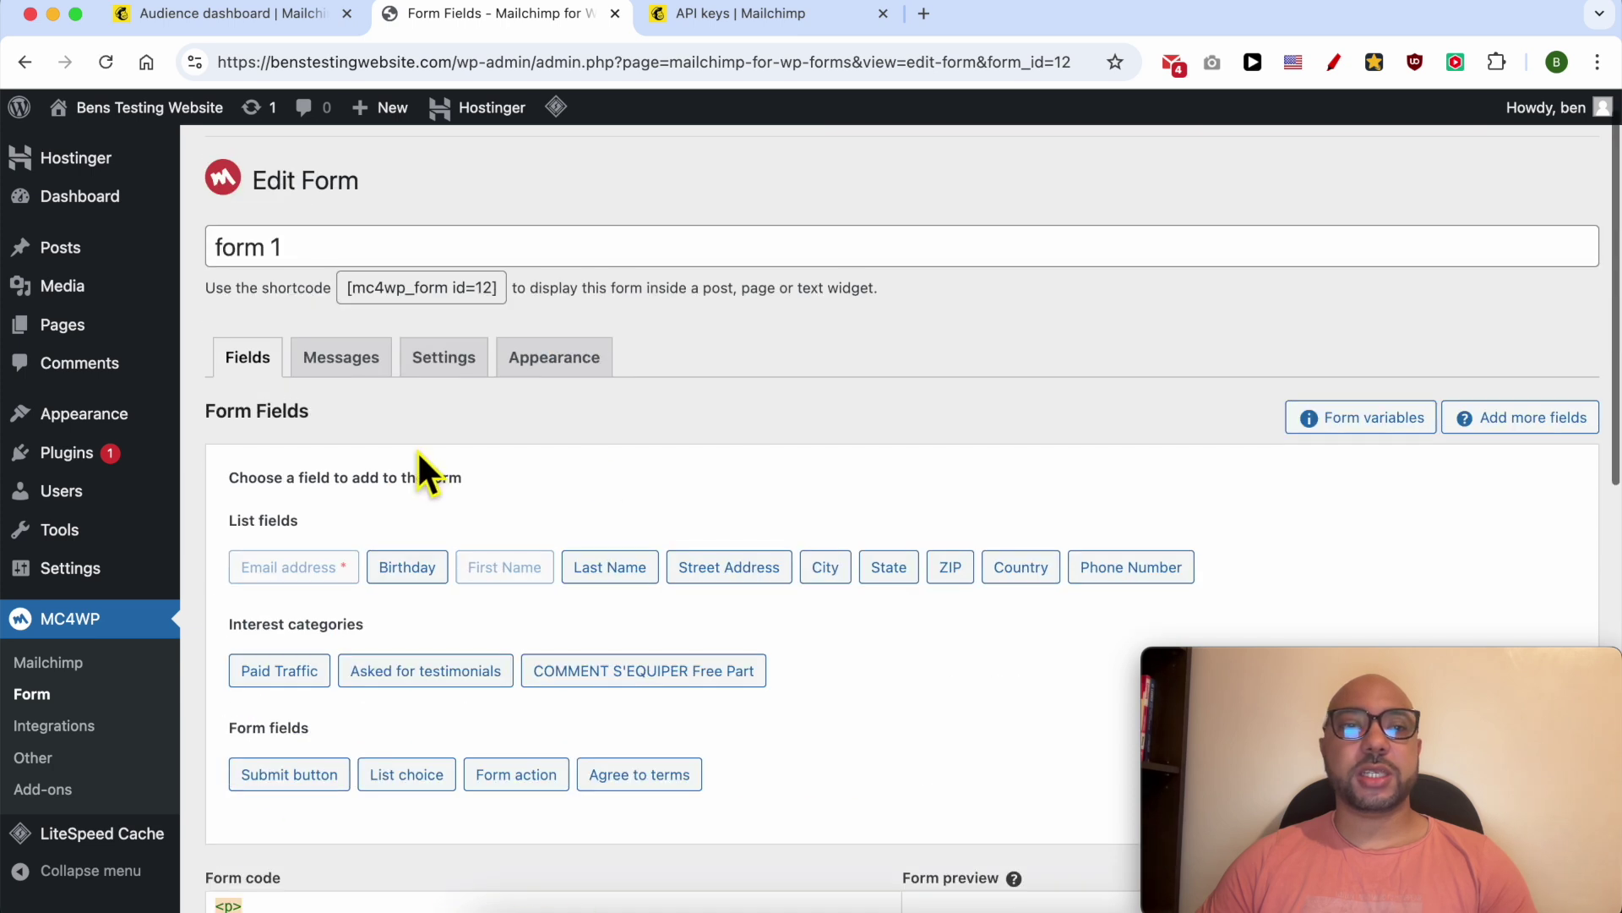
Copy the [mc4wp_form id=12] shortcode and start a new page in another tab.
{"action": "left_click", "coordinate": [412, 302]}
{"action": "right_click", "coordinate": [422, 291]}
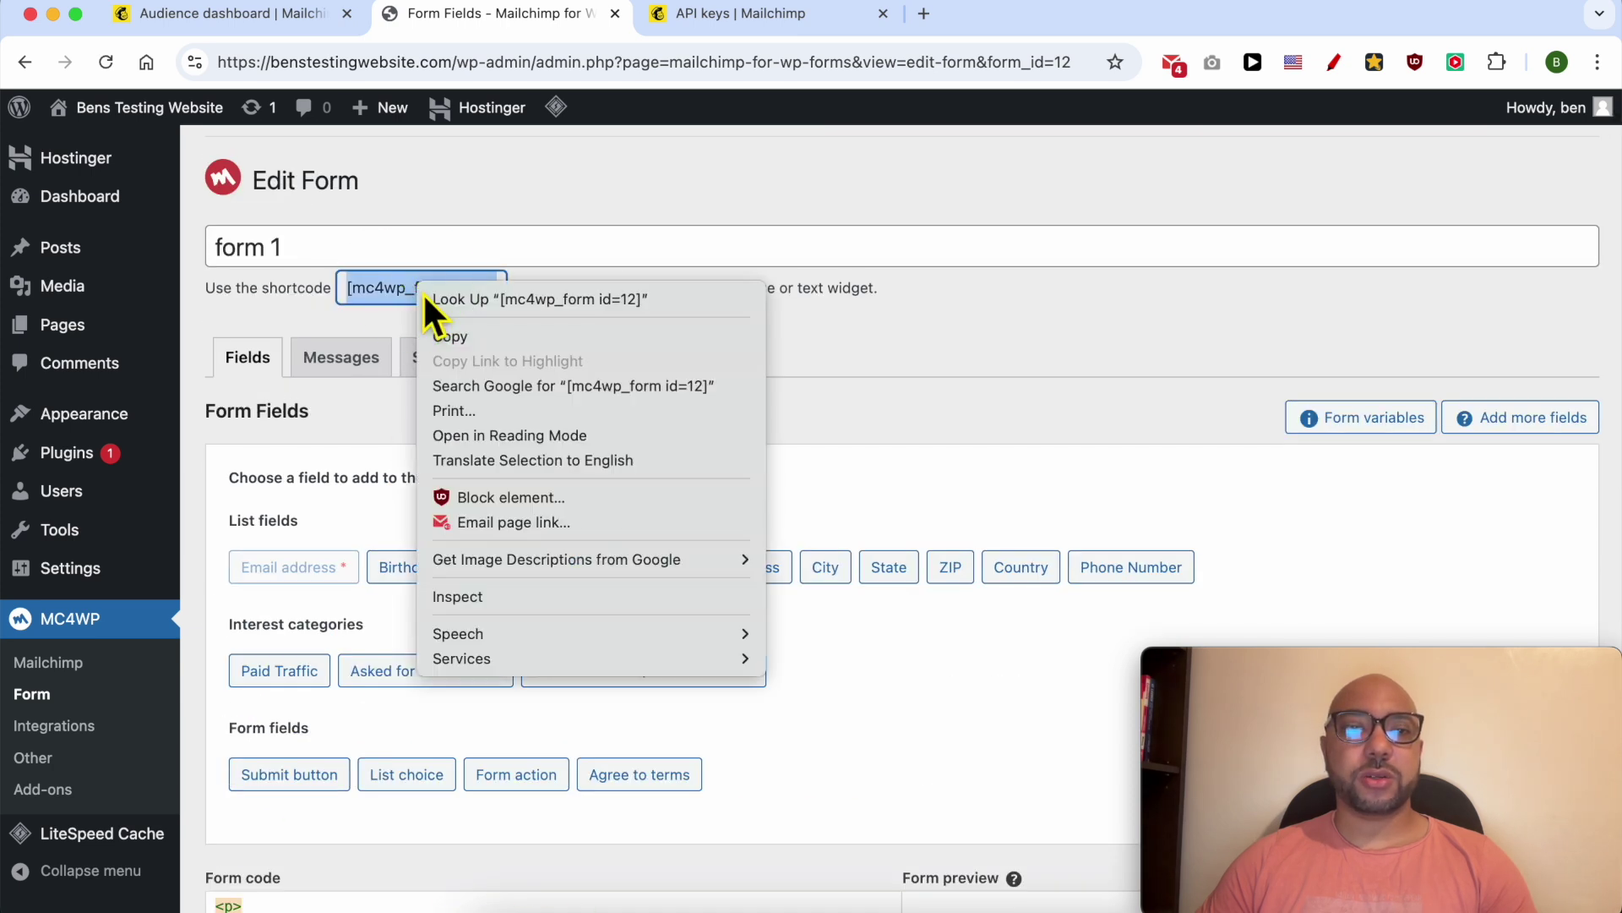
{"action": "left_click", "coordinate": [464, 339]}
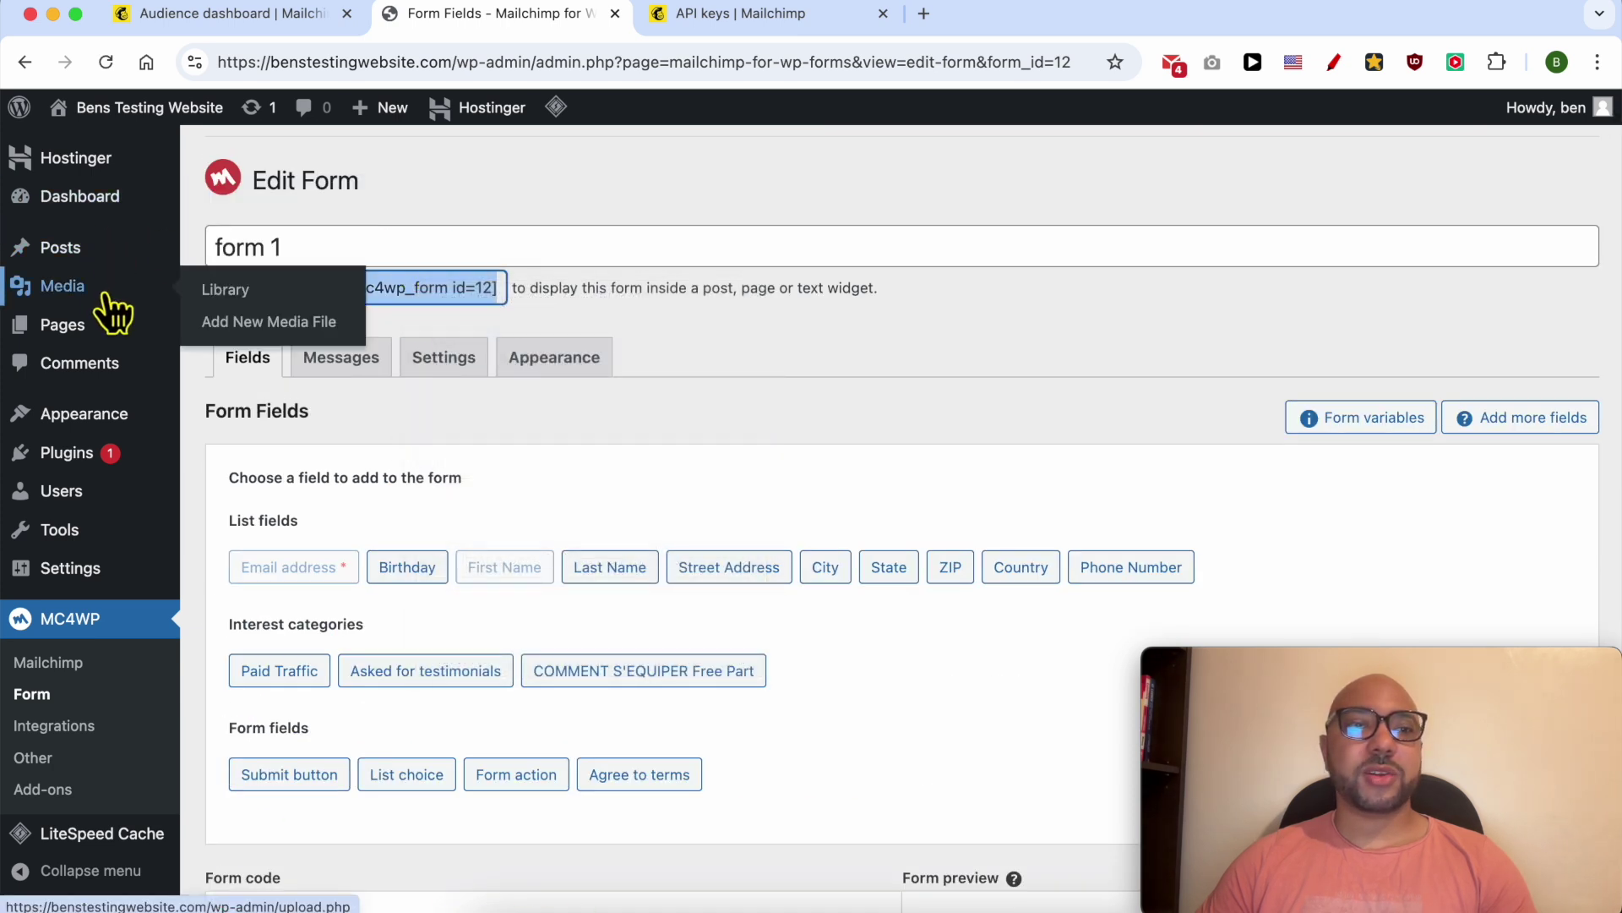
{"action": "mouse_move", "coordinate": [63, 326]}
{"action": "left_click", "coordinate": [271, 364]}
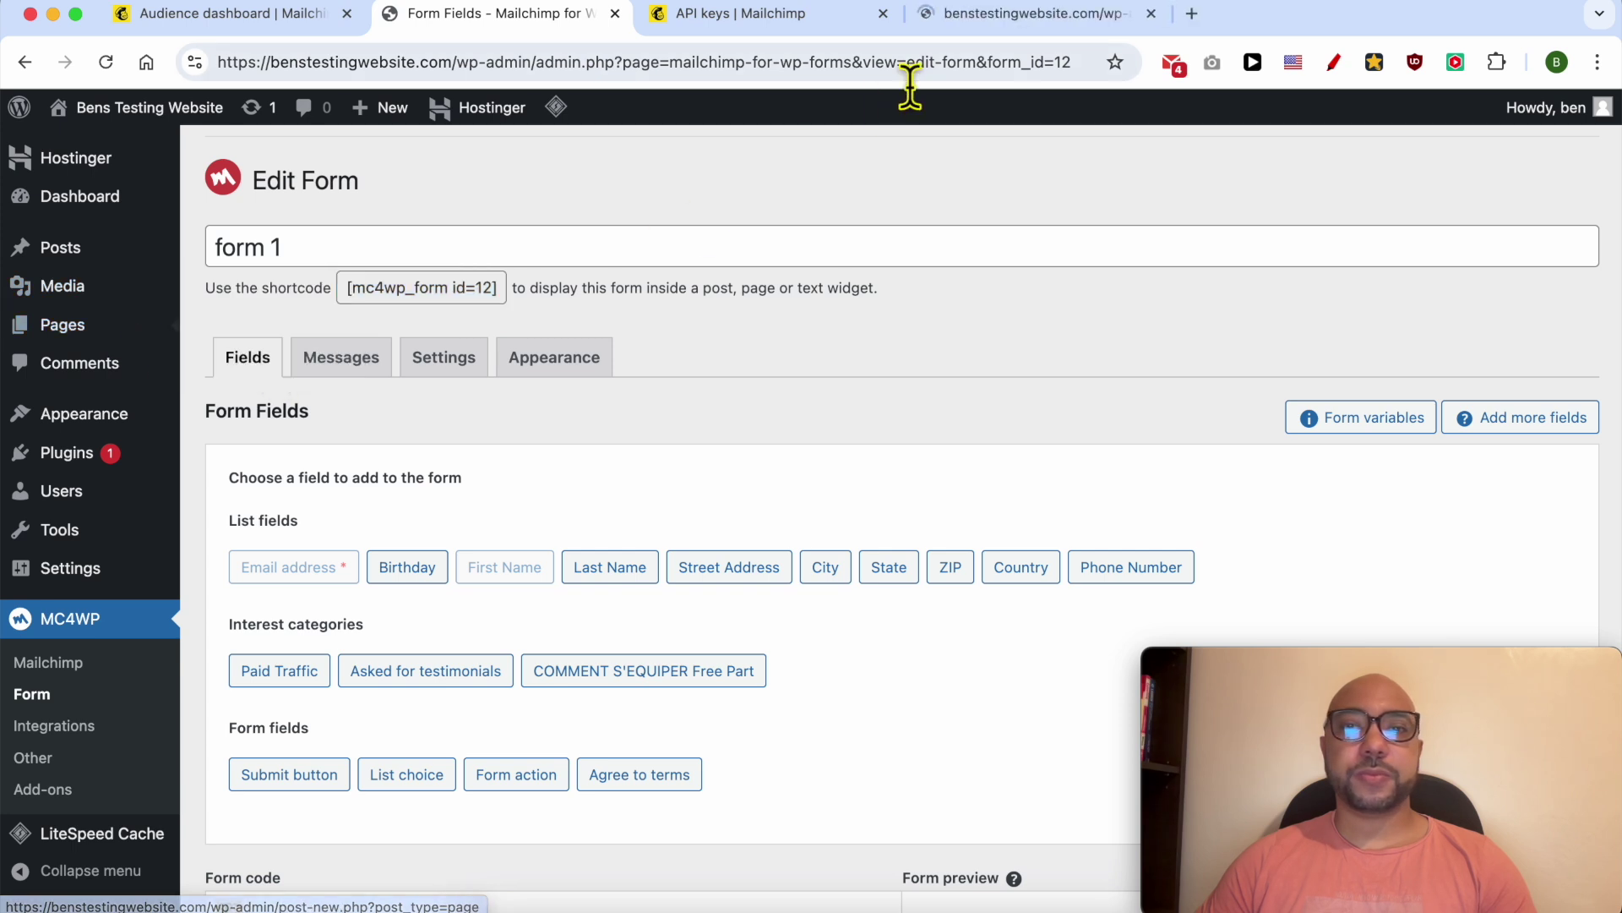
{"action": "left_click", "coordinate": [975, 24]}
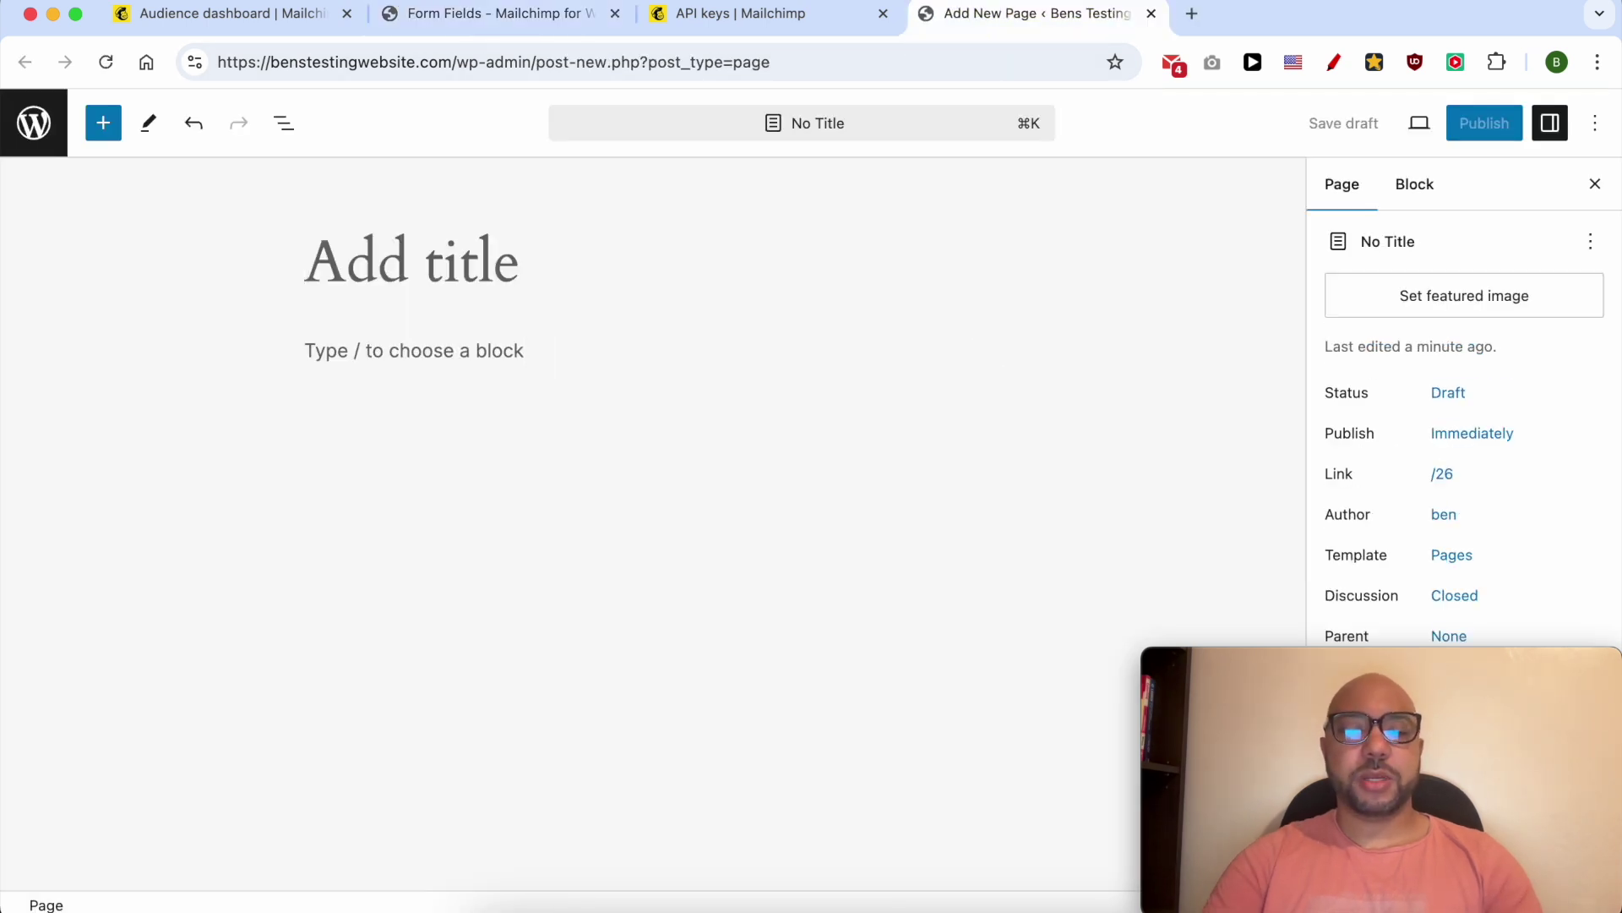
{"action": "type", "text": "subscribe"}
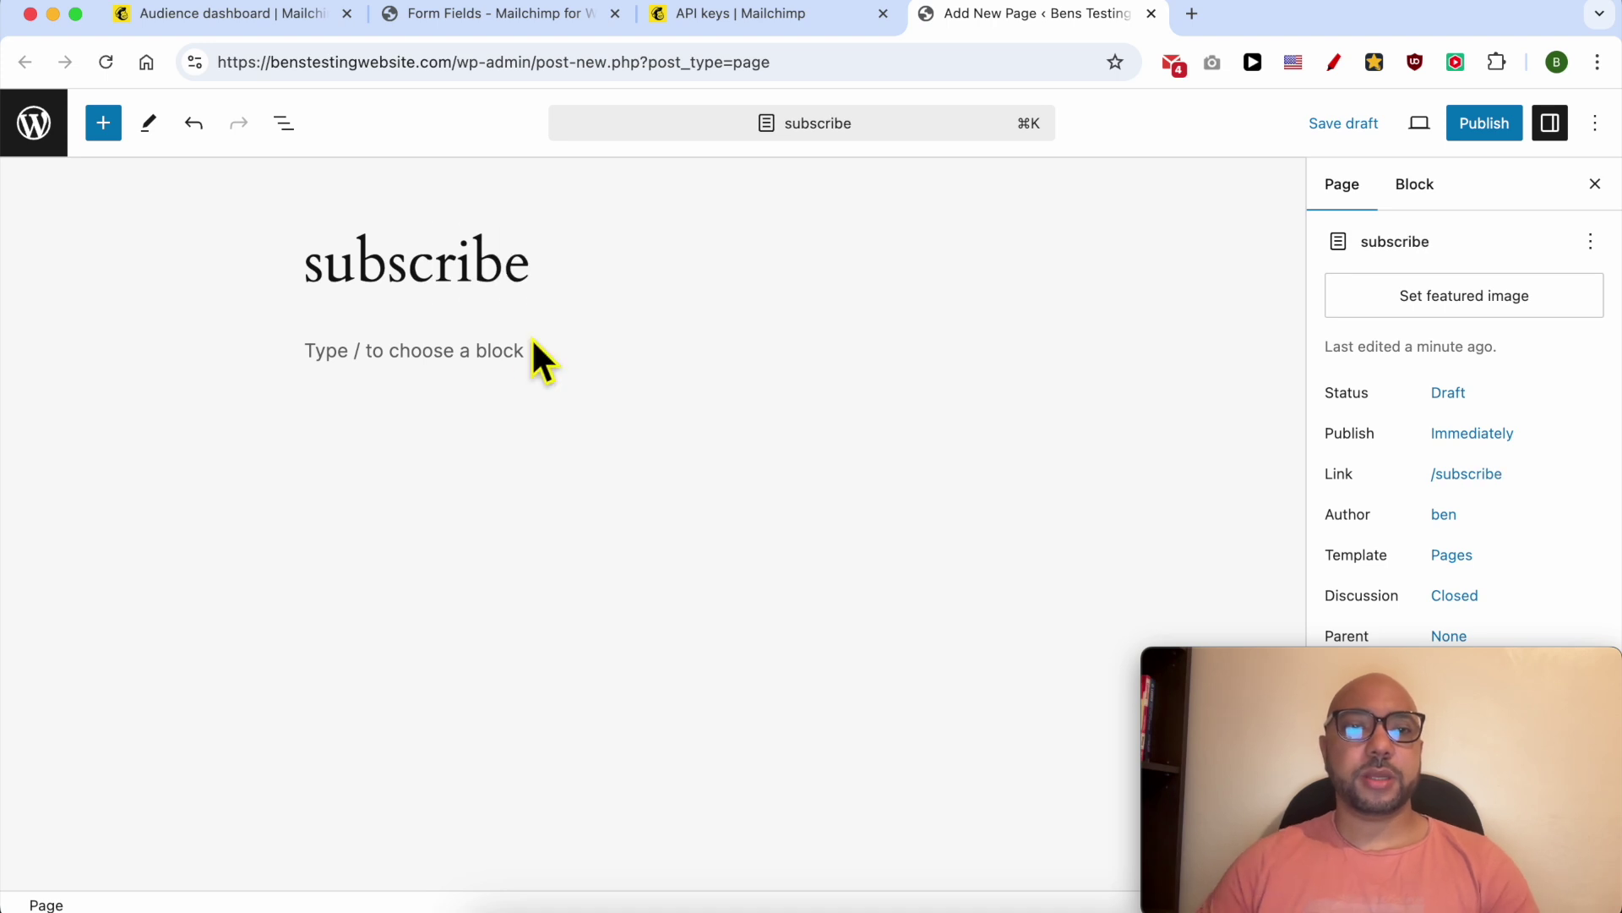
Paste the shortcode into the 'subscribe' page body and publish the page.
{"action": "left_click", "coordinate": [507, 359]}
{"action": "right_click", "coordinate": [505, 356]}
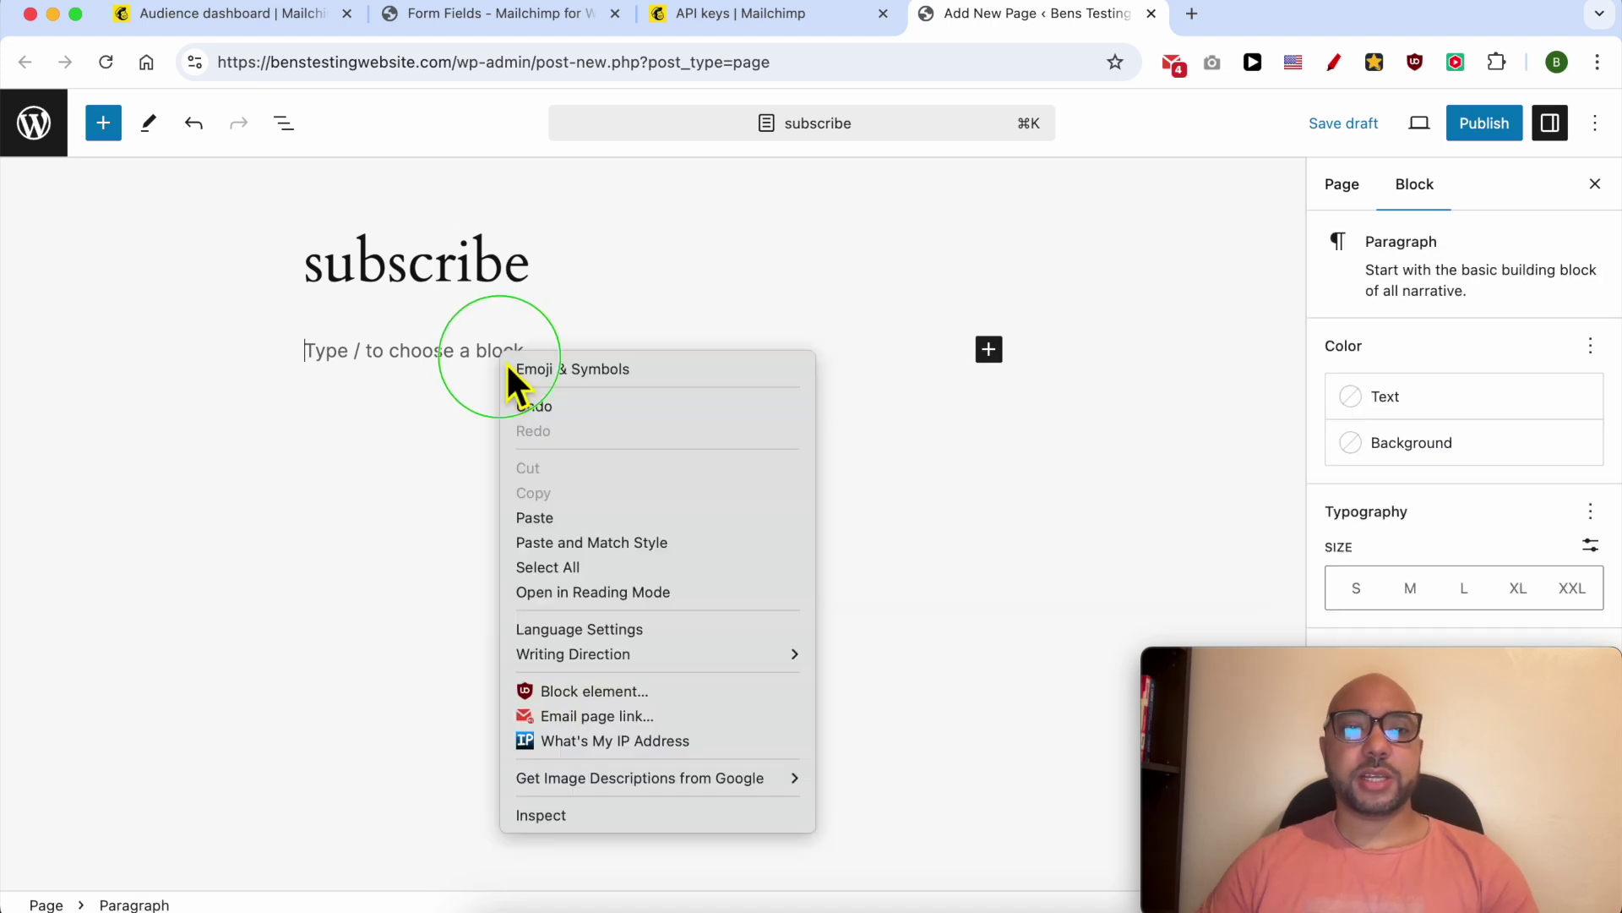
{"action": "left_click", "coordinate": [545, 518]}
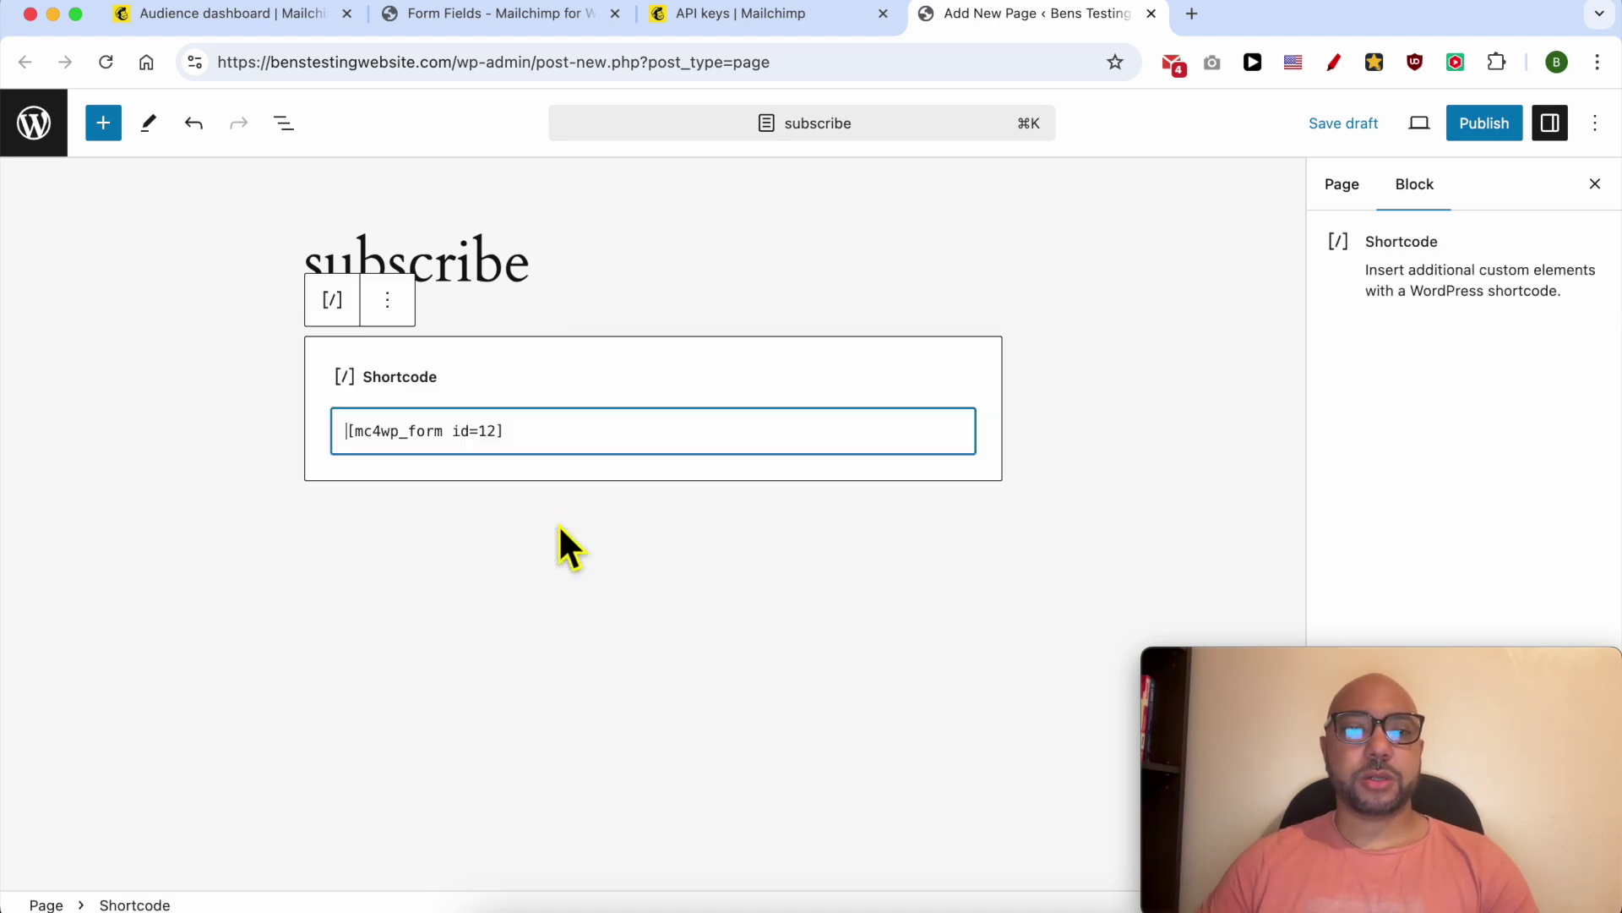
{"action": "left_click", "coordinate": [1493, 124]}
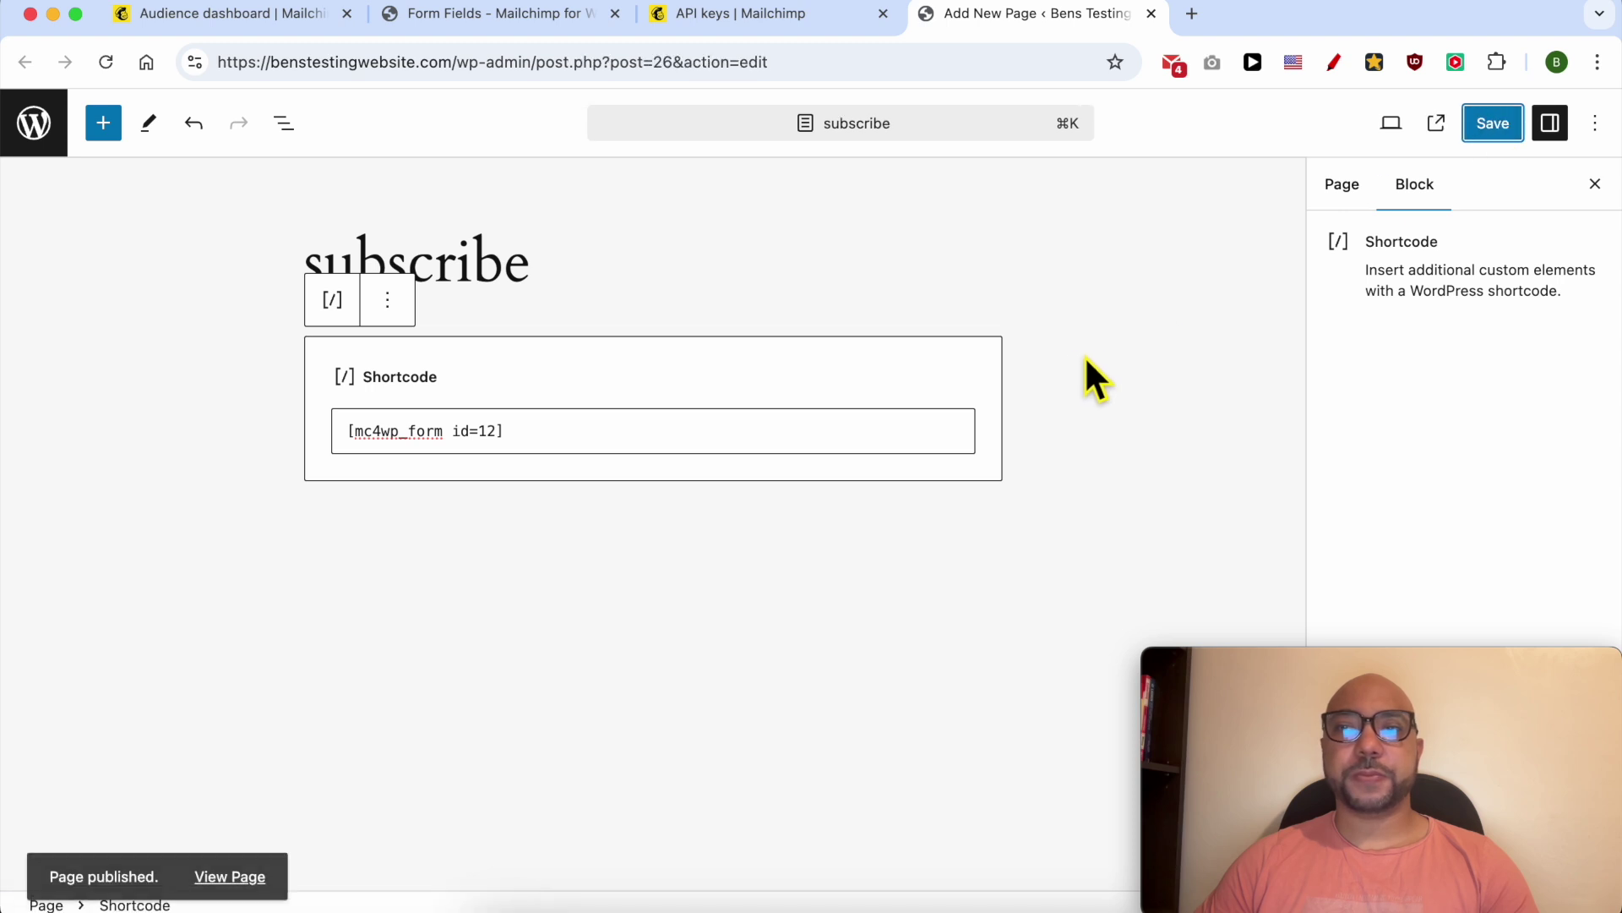
{"action": "left_click", "coordinate": [241, 867]}
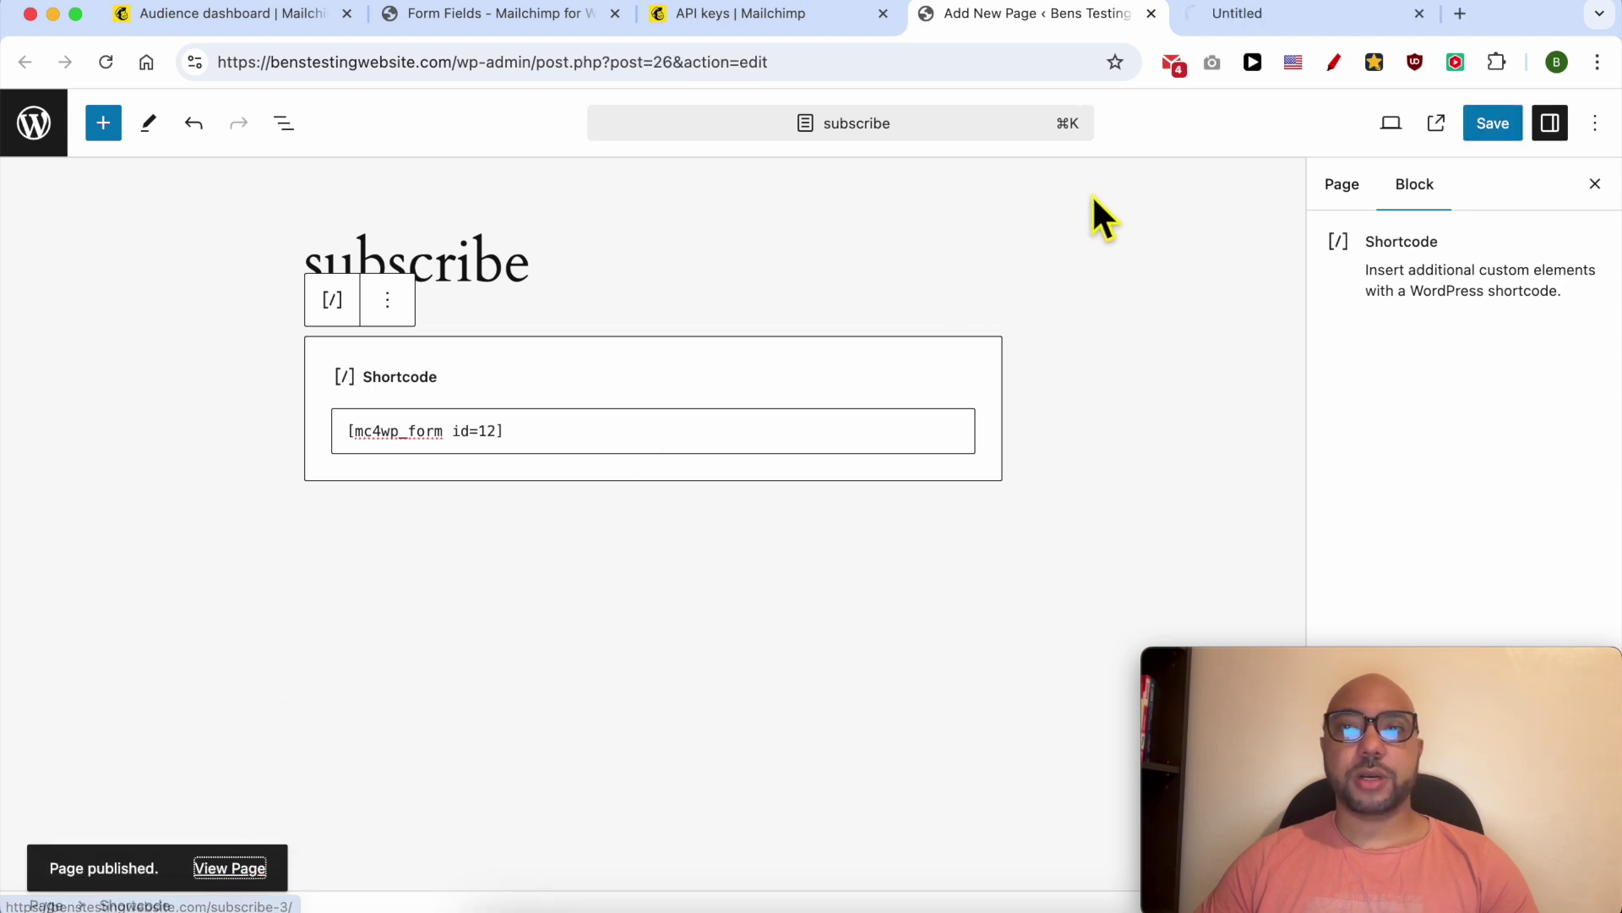
Switch to the live subscribe page showing the First Name and Email address form.
{"action": "left_click", "coordinate": [1243, 22]}
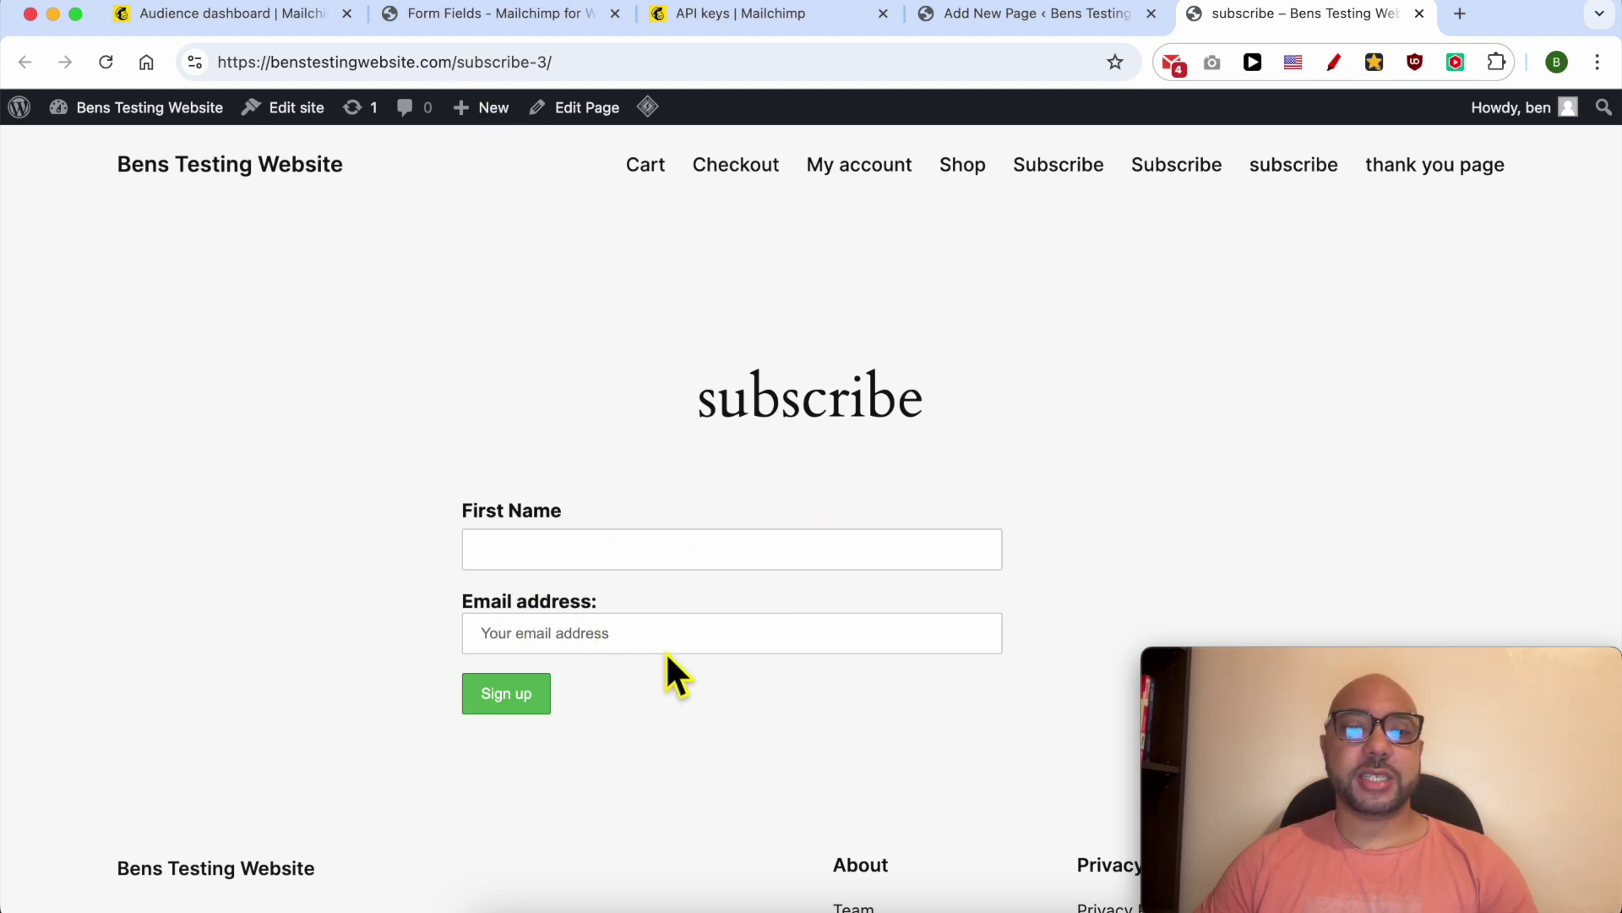
Choose Light Theme as the signup form's Form Style and save the change.
{"action": "left_click", "coordinate": [481, 27]}
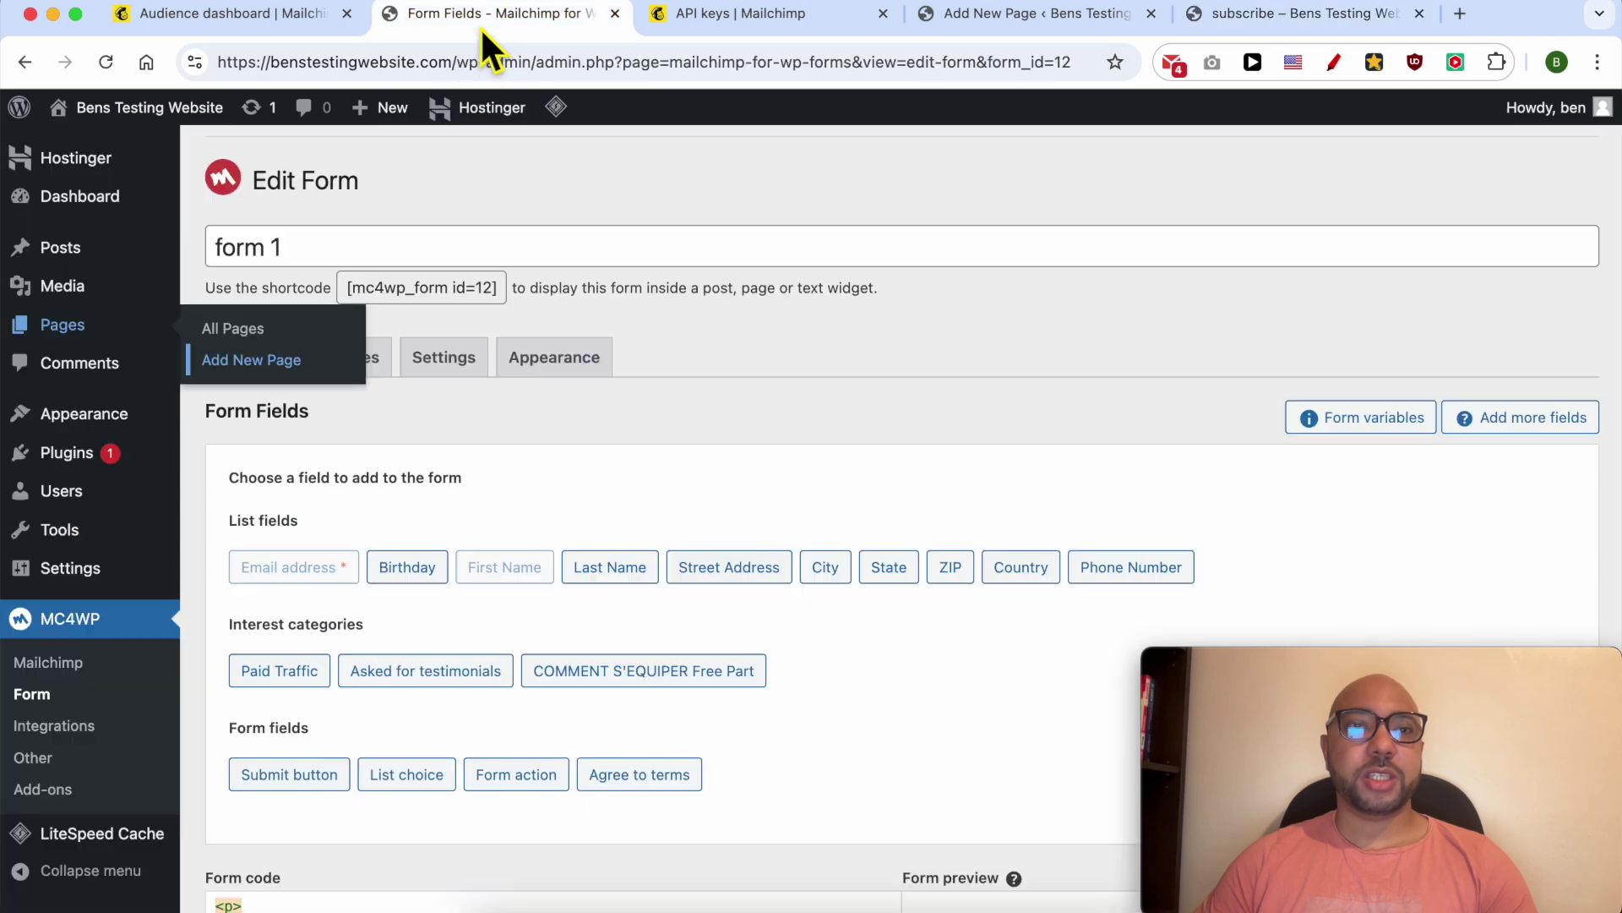
{"action": "left_click", "coordinate": [562, 363]}
{"action": "left_click", "coordinate": [572, 477]}
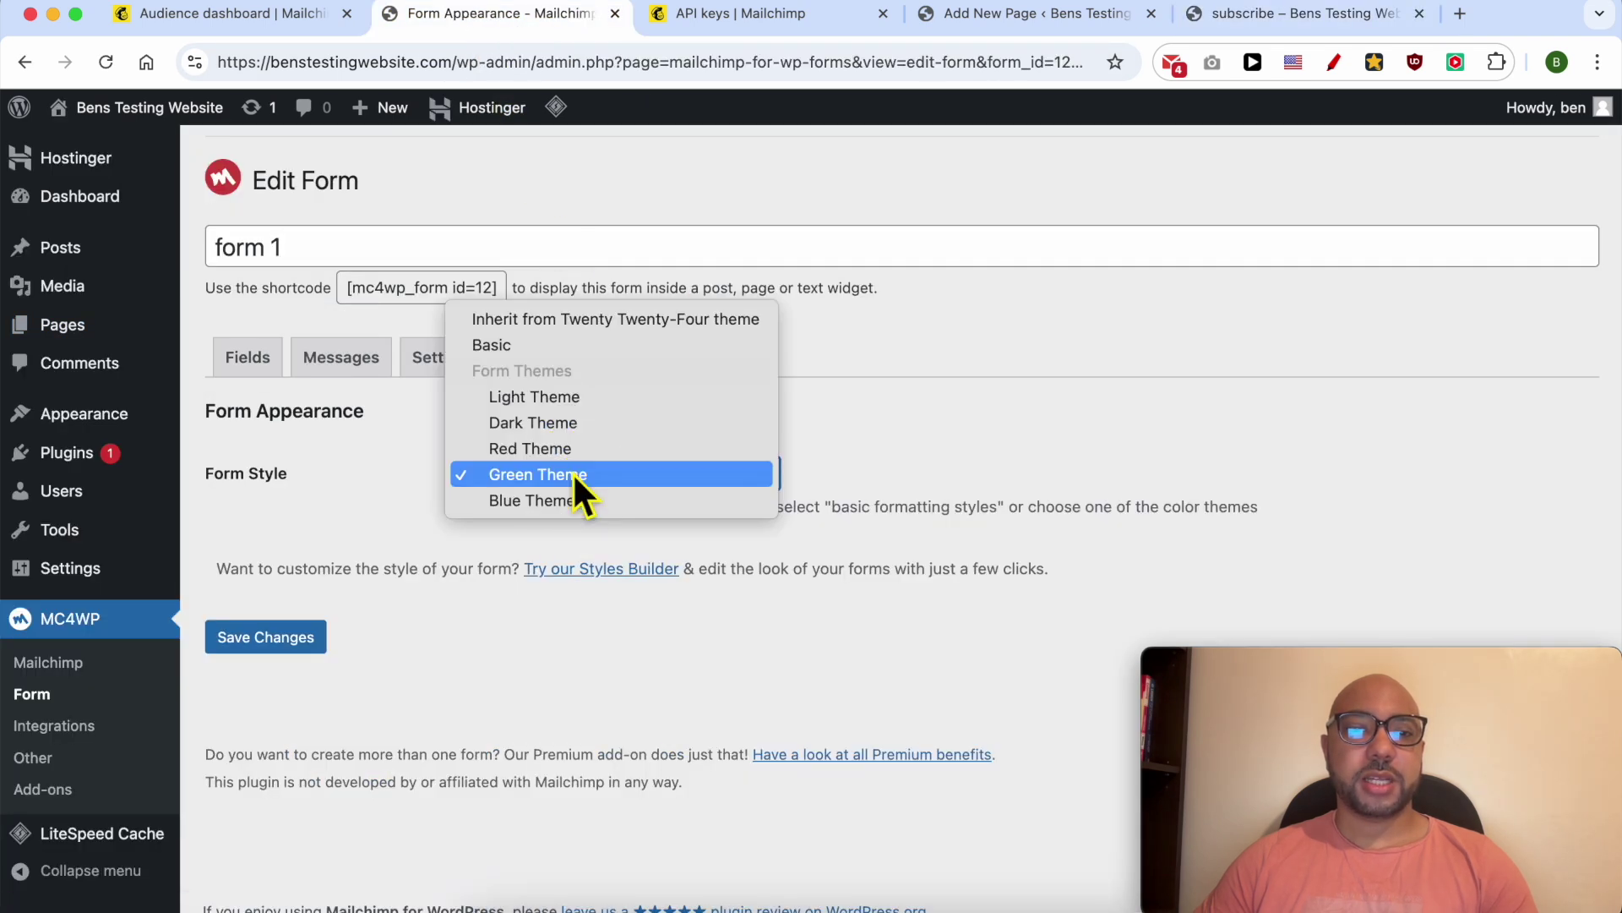
{"action": "left_click", "coordinate": [579, 402]}
{"action": "left_click", "coordinate": [311, 639]}
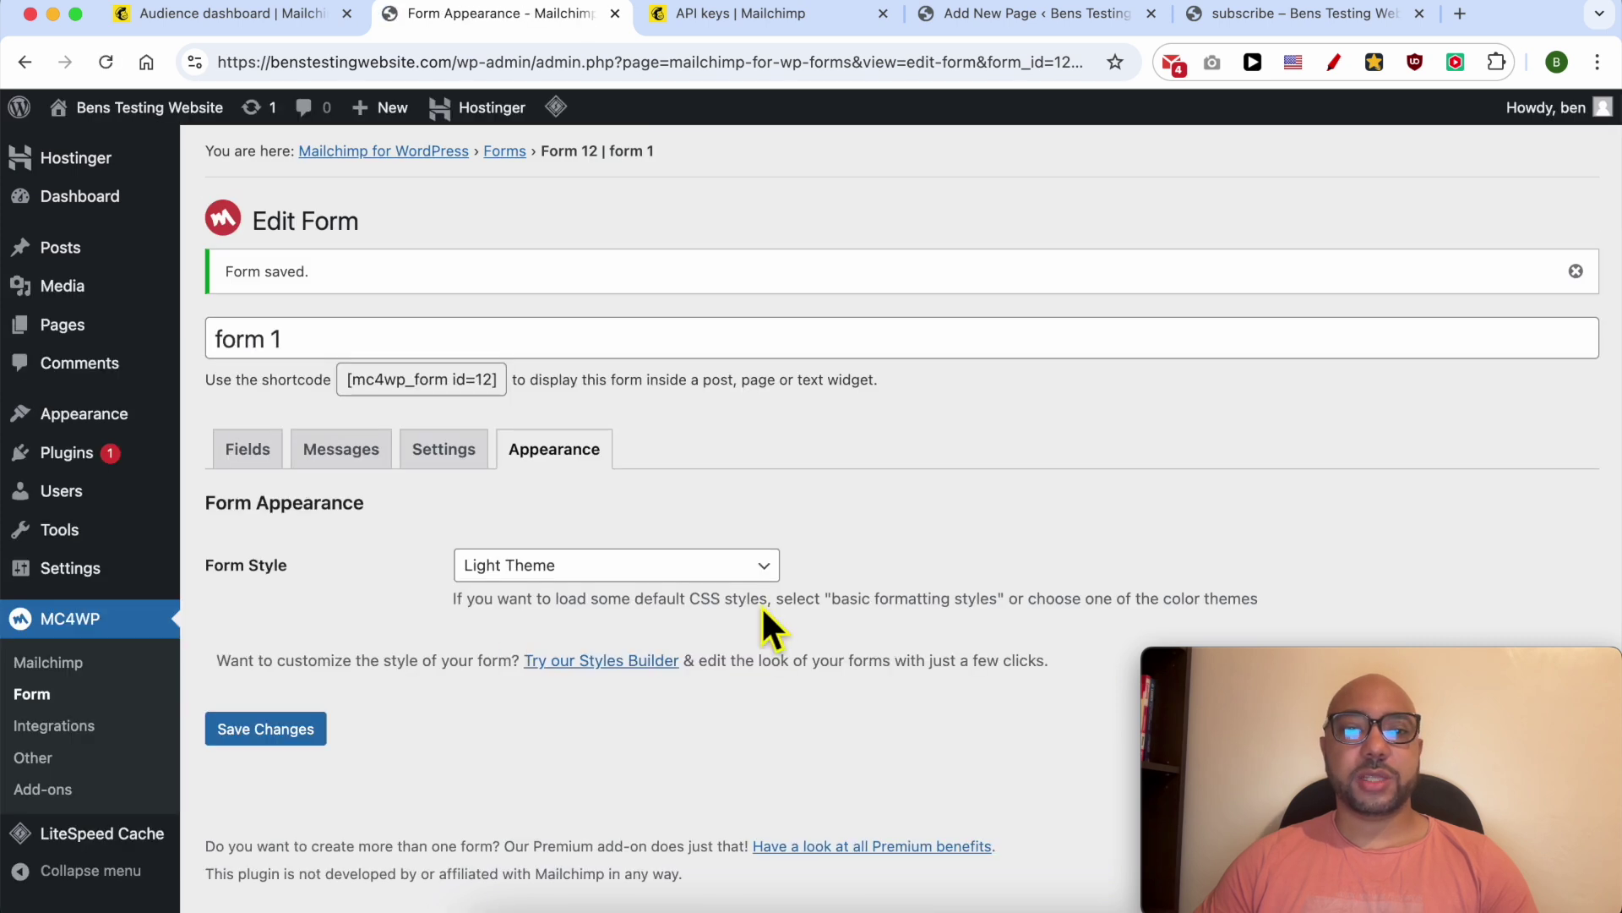
Check the live subscribe page, then go back to the signup form editor.
{"action": "left_click", "coordinate": [1268, 16]}
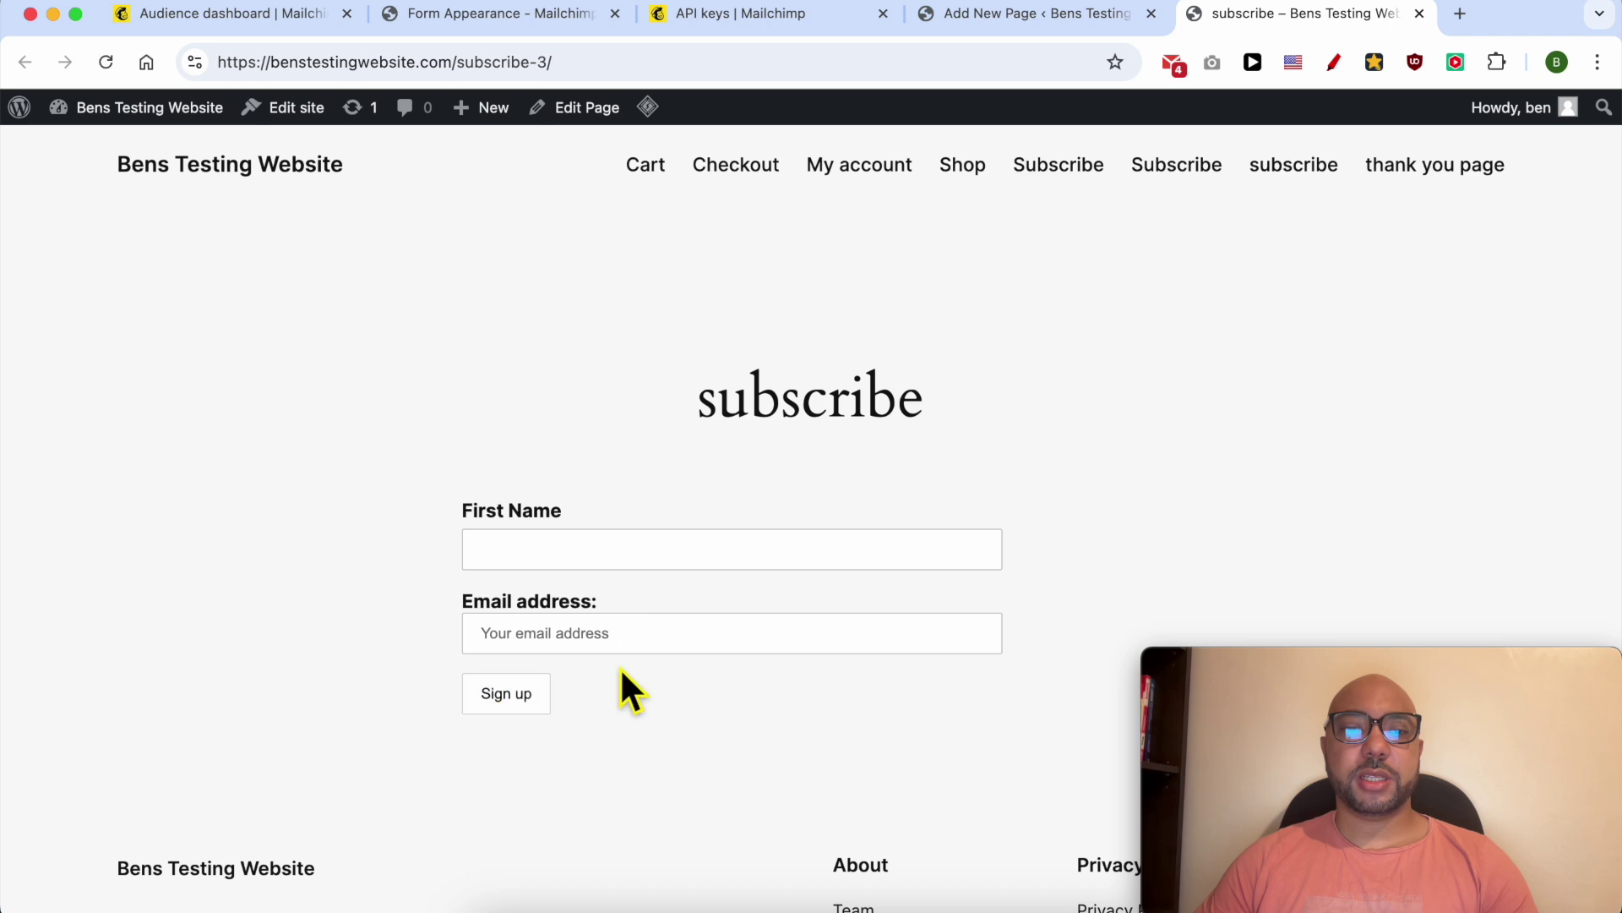
{"action": "left_click", "coordinate": [469, 17]}
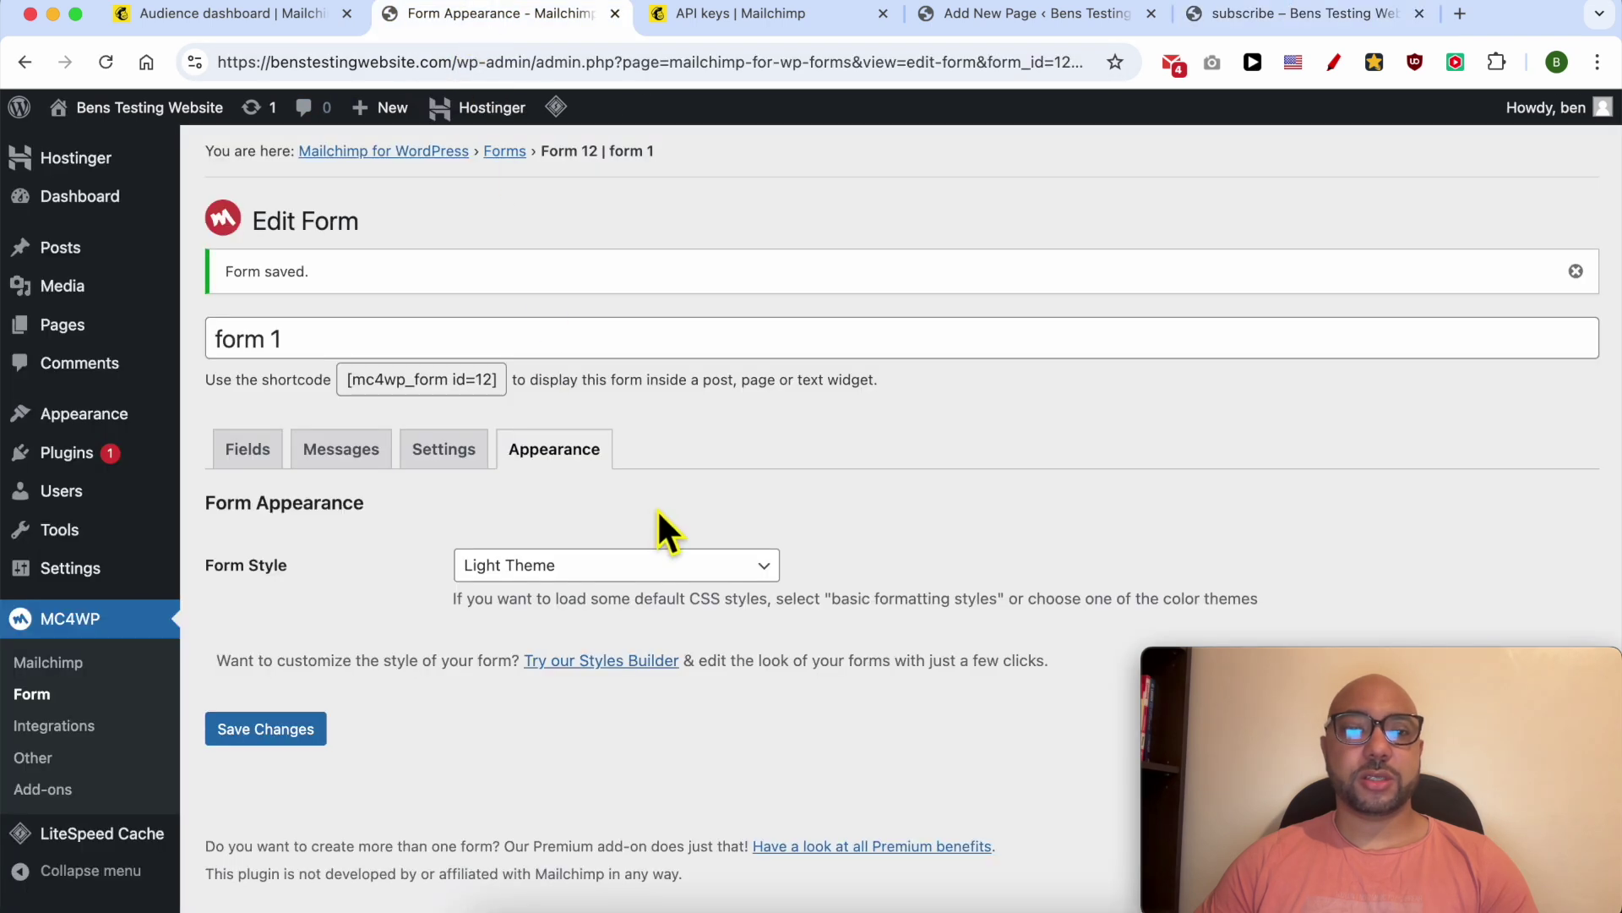
{"action": "left_click", "coordinate": [444, 450]}
{"action": "scroll", "coordinate": [546, 575], "scroll_direction": "down", "scroll_amount": 3}
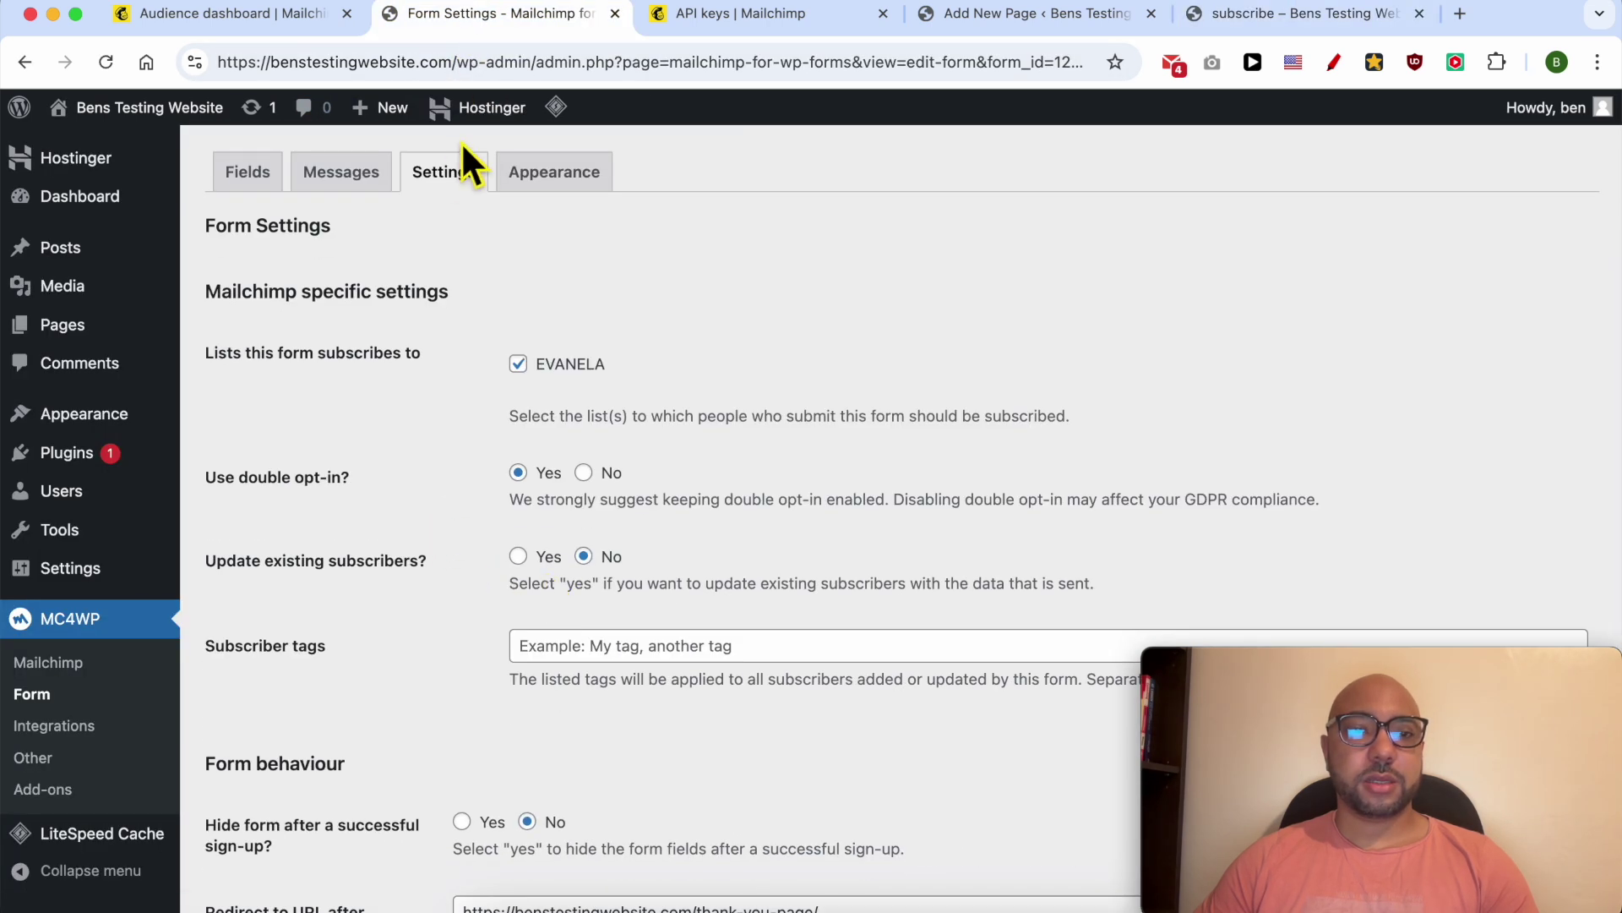
Highlight the double opt-in setting in the form's Mailchimp settings.
{"action": "triple_click", "coordinate": [294, 479]}
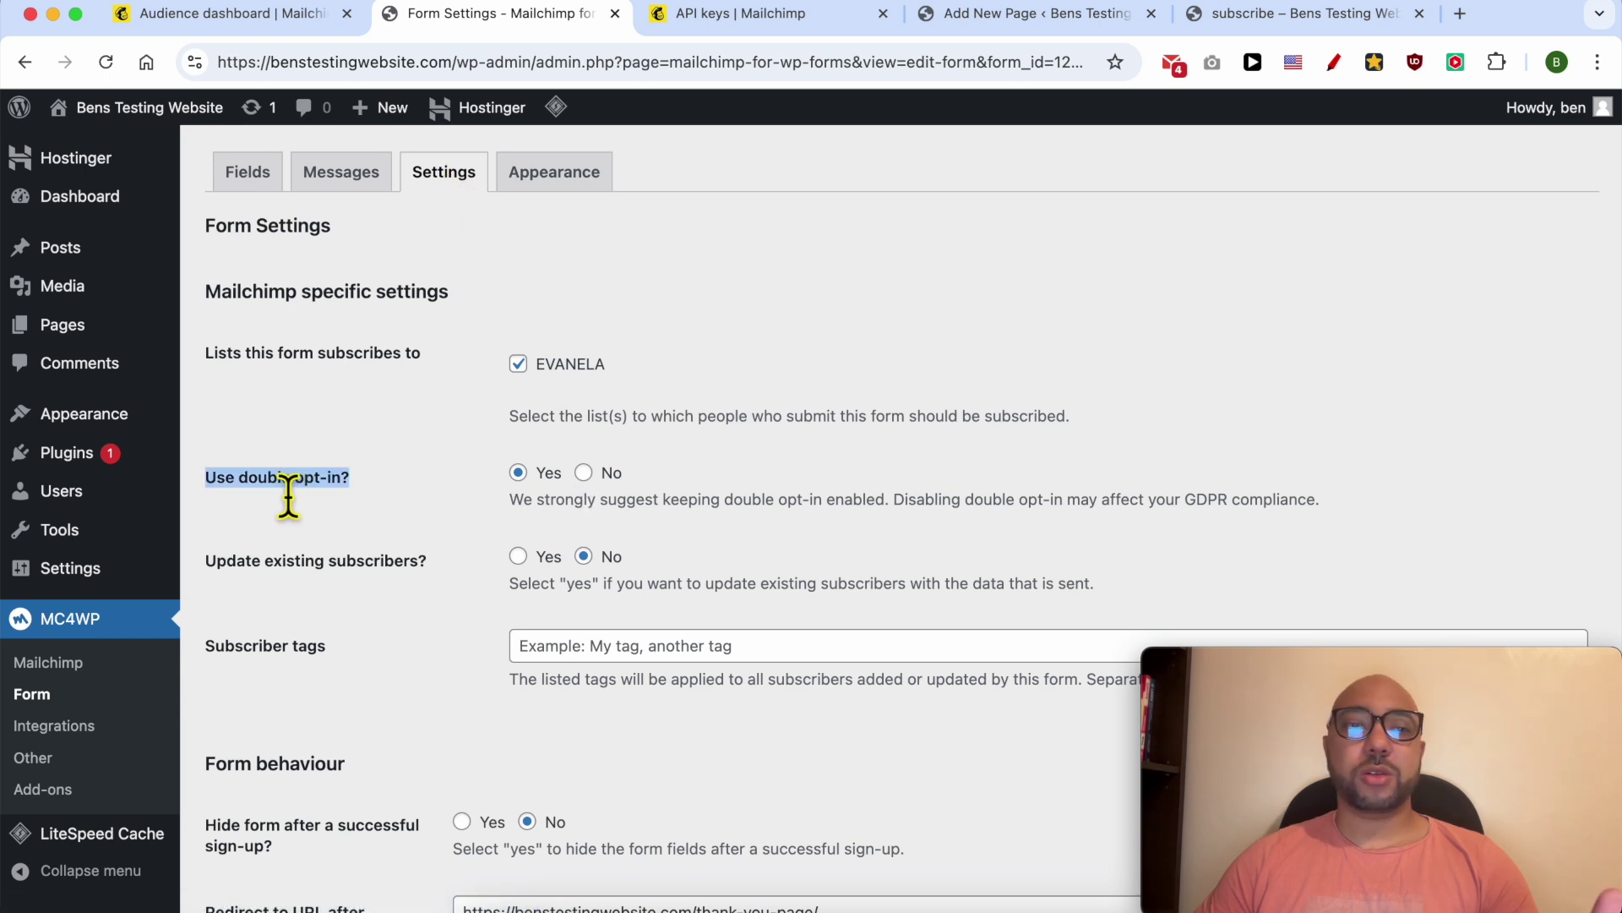
{"action": "left_click", "coordinate": [289, 494]}
{"action": "triple_click", "coordinate": [290, 494]}
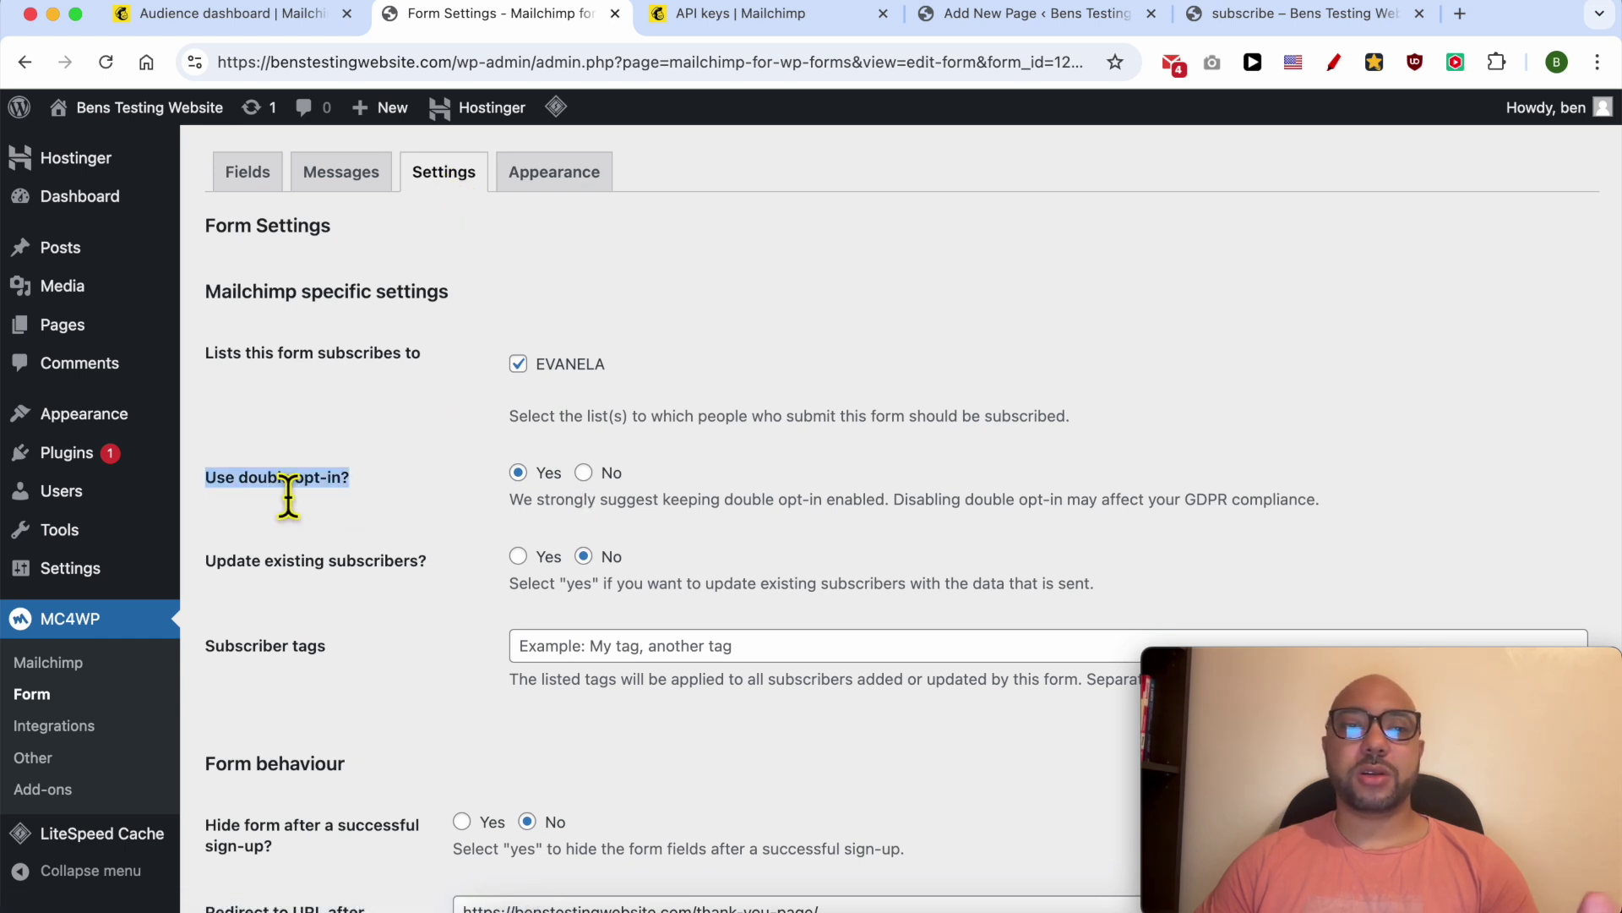
{"action": "left_click", "coordinate": [402, 539]}
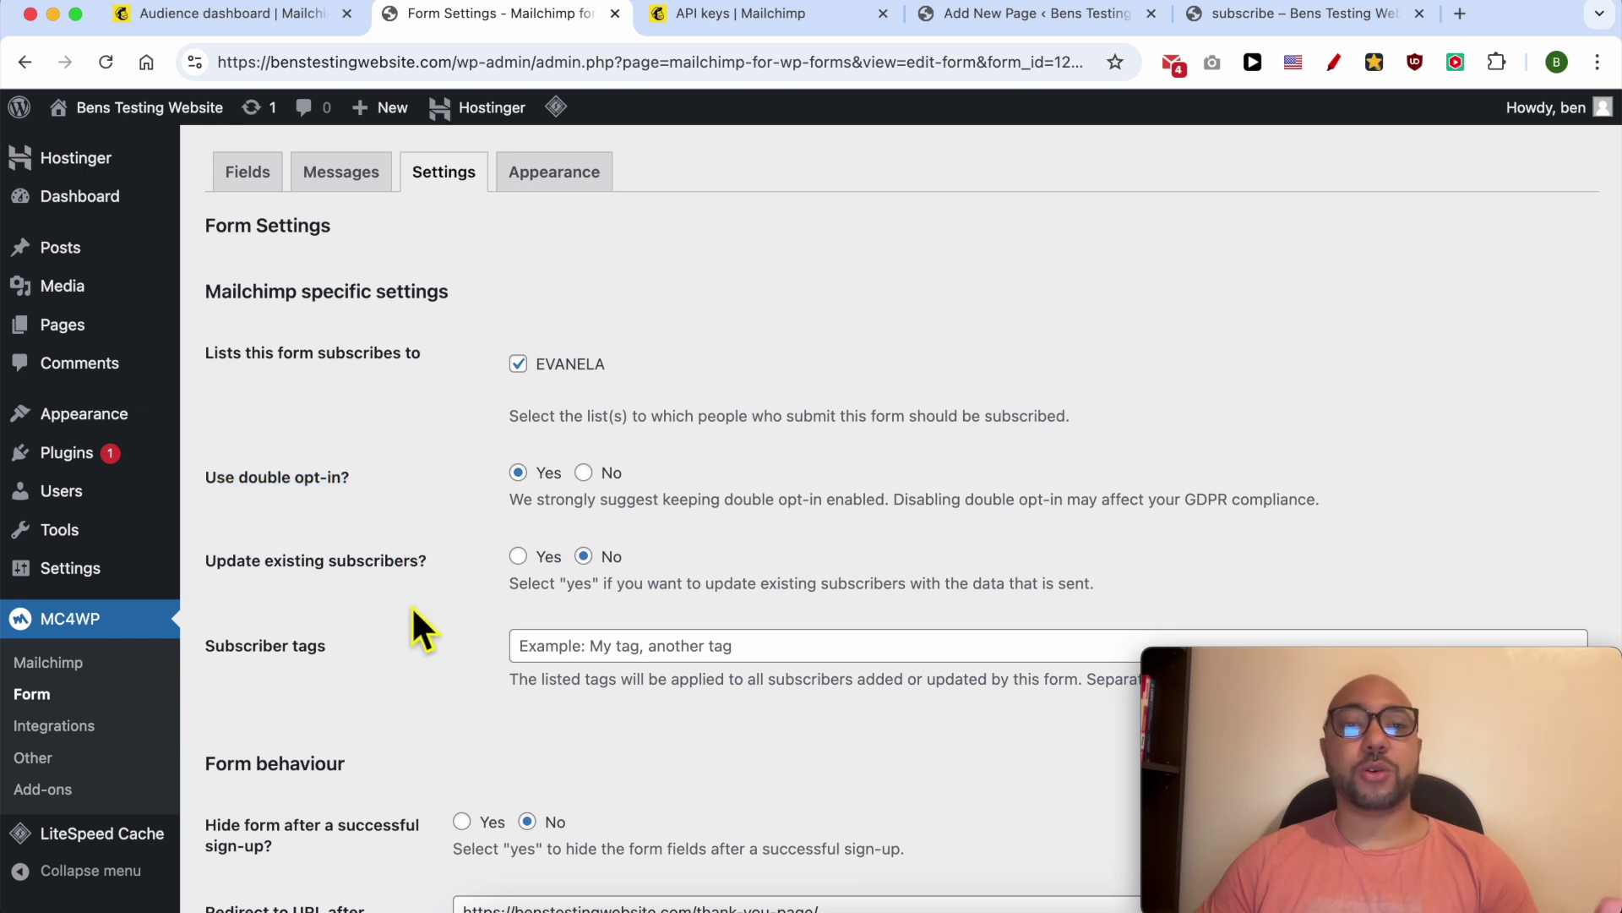
{"action": "scroll", "coordinate": [355, 596], "scroll_direction": "down", "scroll_amount": 3}
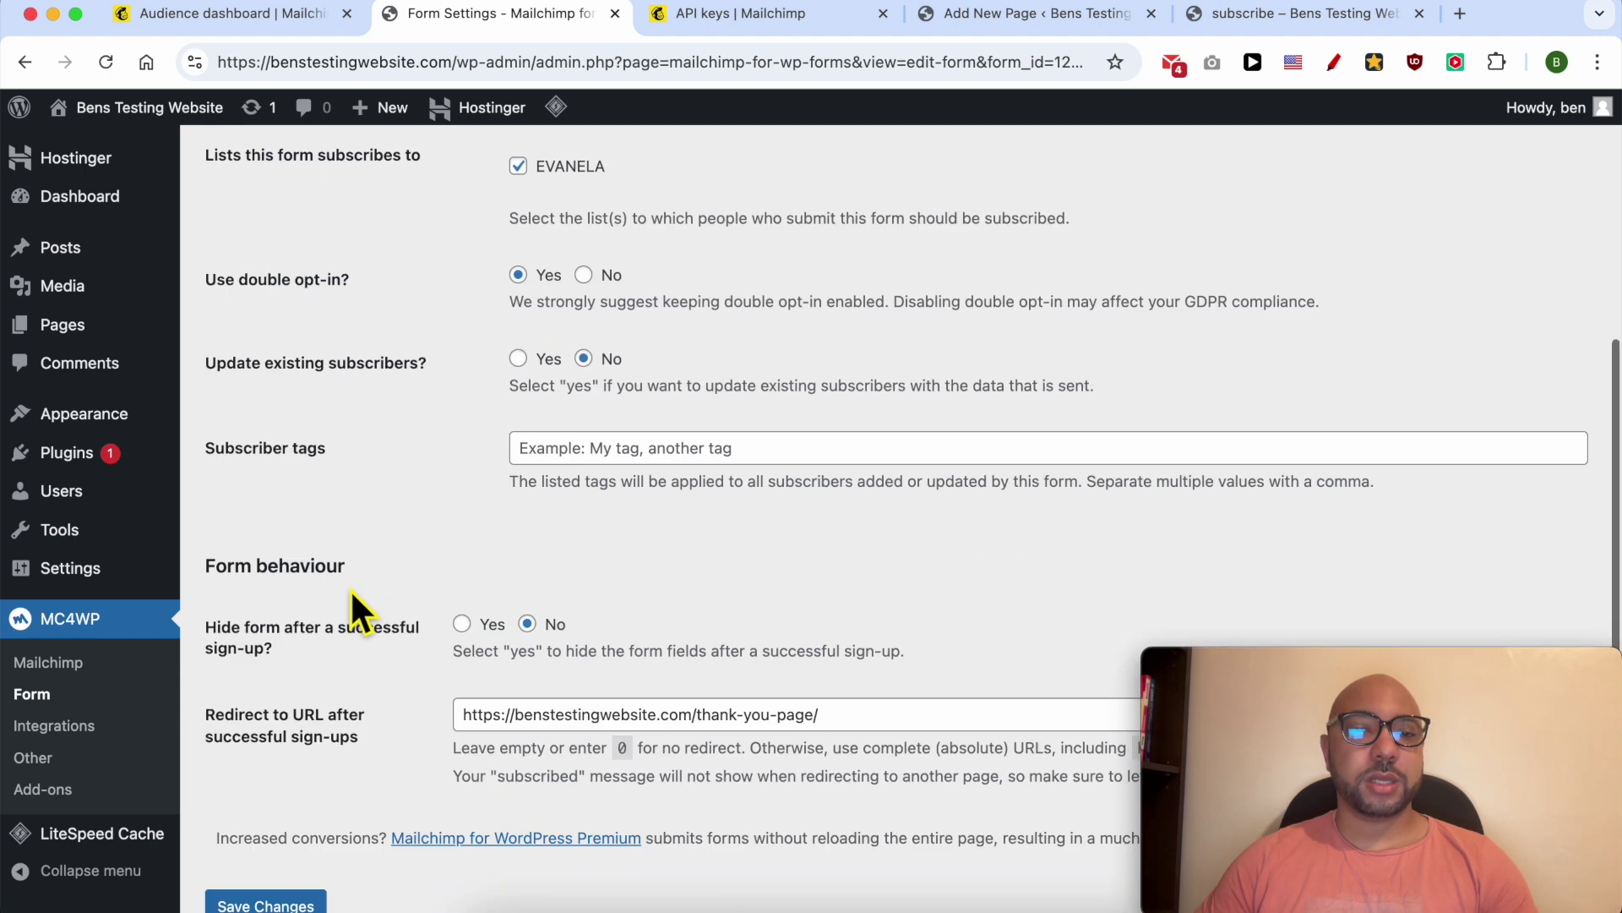
Highlight the Subscriber tags setting, comparing it with the live subscribe page.
{"action": "triple_click", "coordinate": [317, 437]}
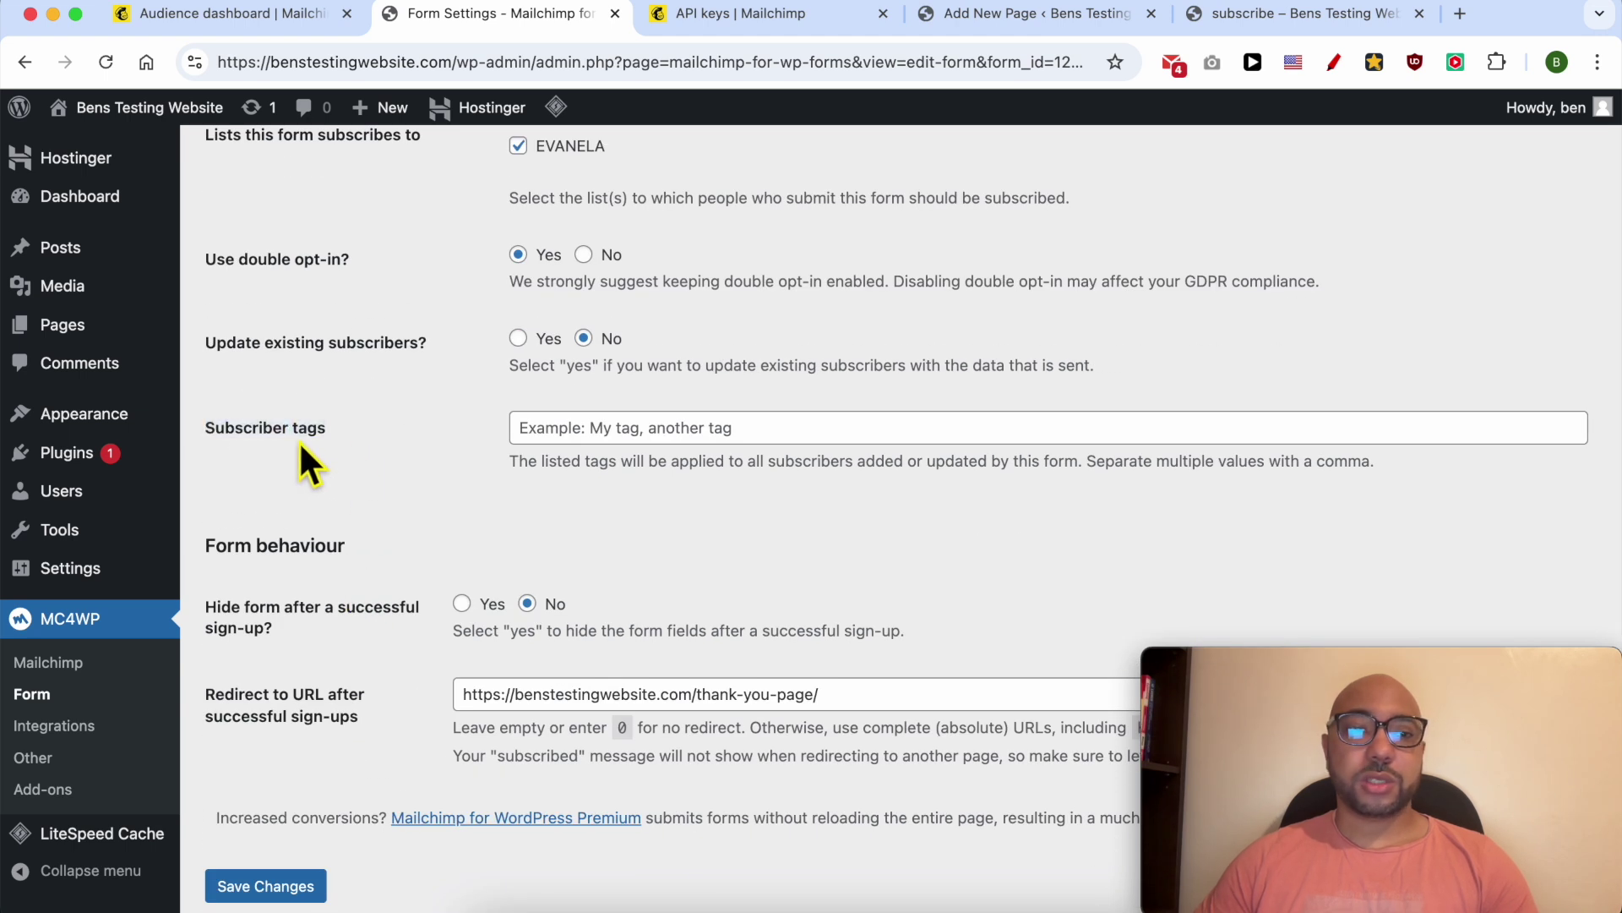
{"action": "key", "text": "ctrl+Tab"}
{"action": "key", "text": "ctrl+Tab"}
{"action": "key", "text": "ctrl+Tab"}
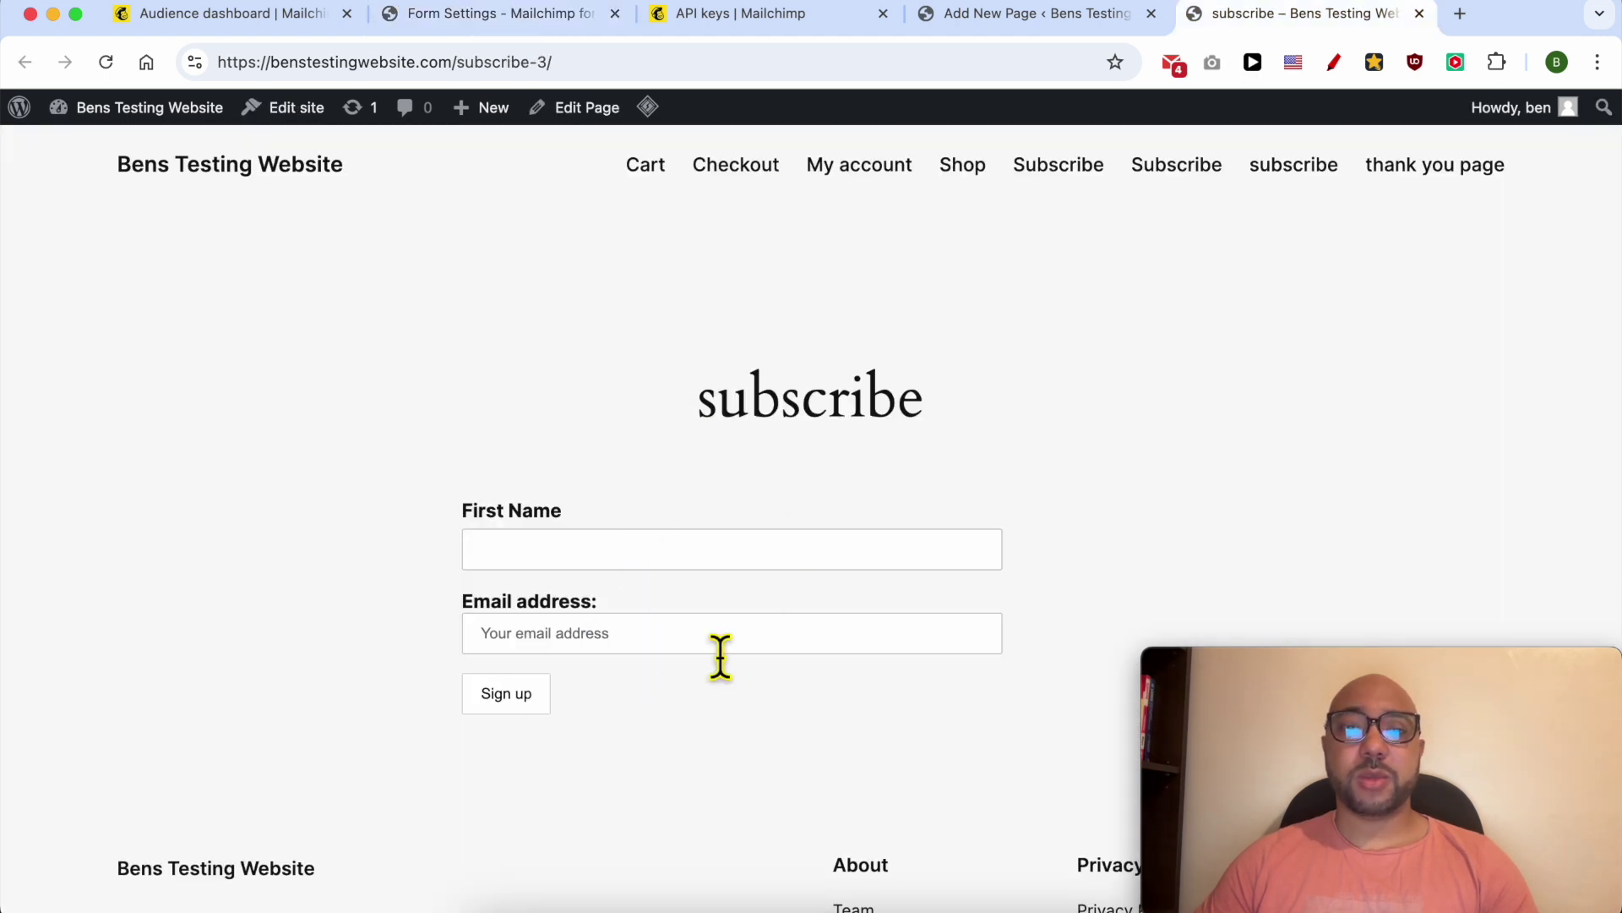
{"action": "left_click", "coordinate": [548, 22]}
{"action": "left_click", "coordinate": [370, 557]}
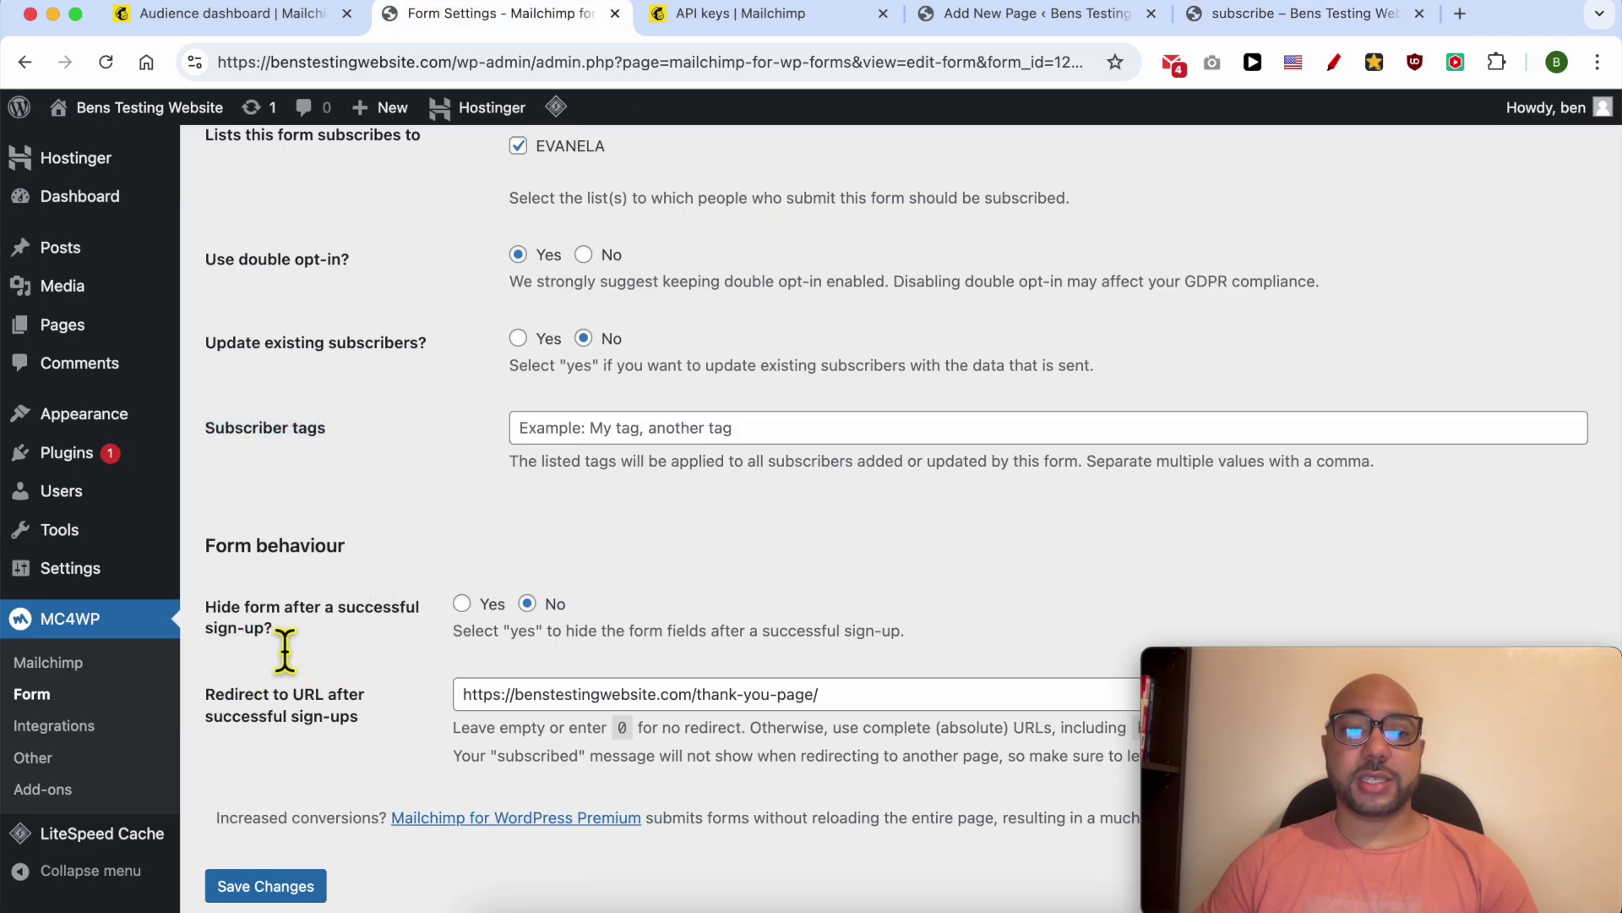
{"action": "key", "text": "super+5"}
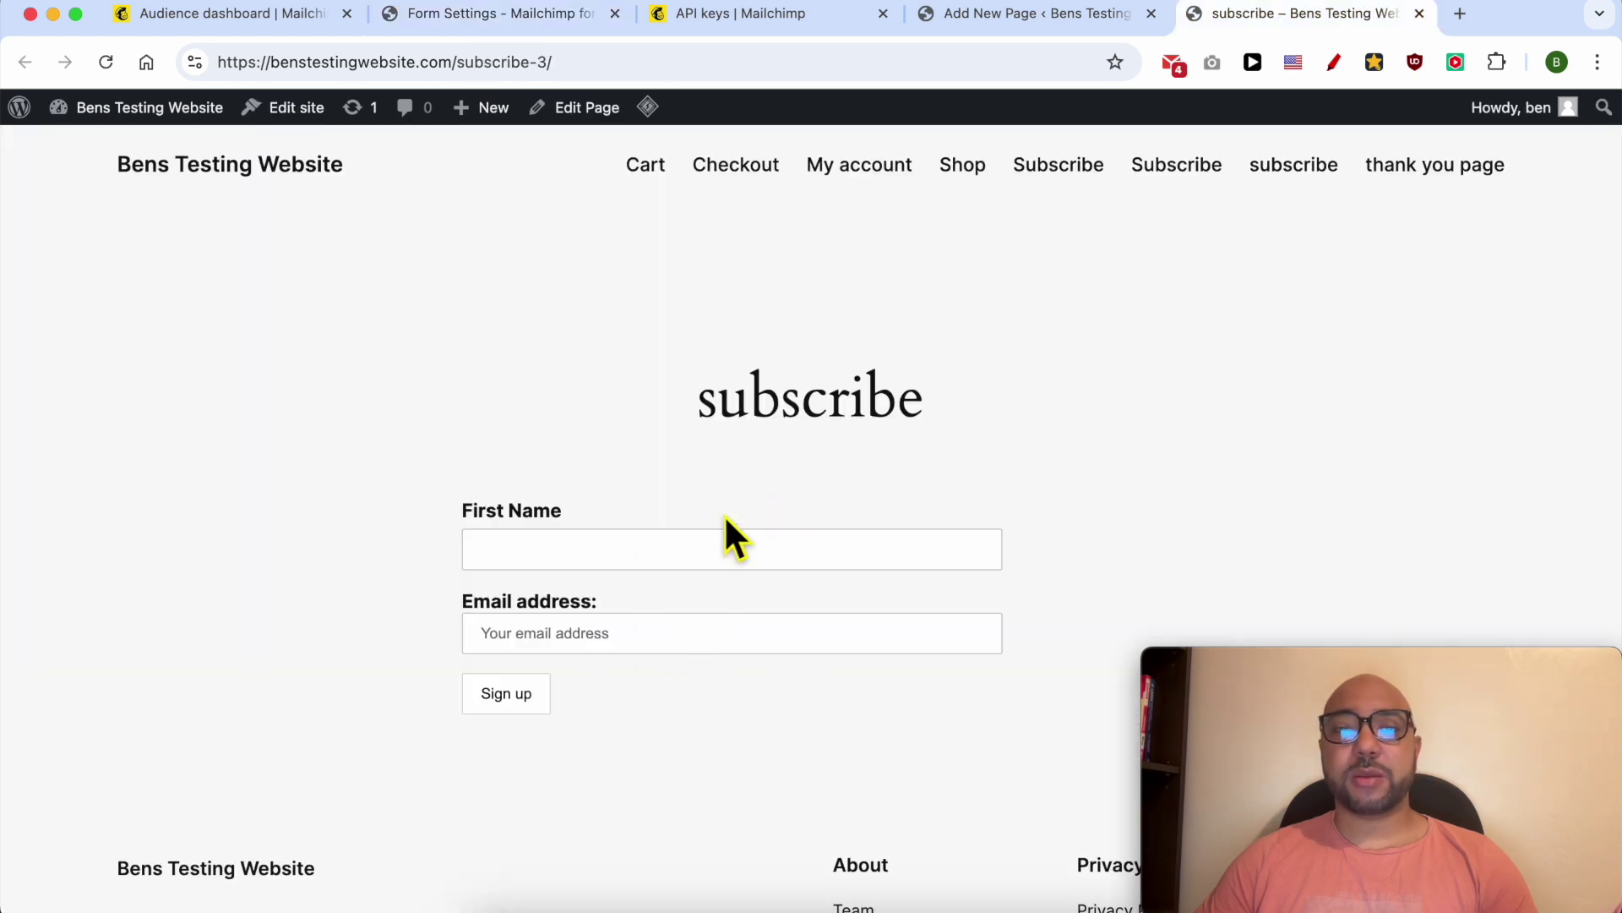
{"action": "left_click", "coordinate": [554, 18]}
Open the redirect URL's thank-you page in a new tab and note its heading.
{"action": "right_click", "coordinate": [729, 694]}
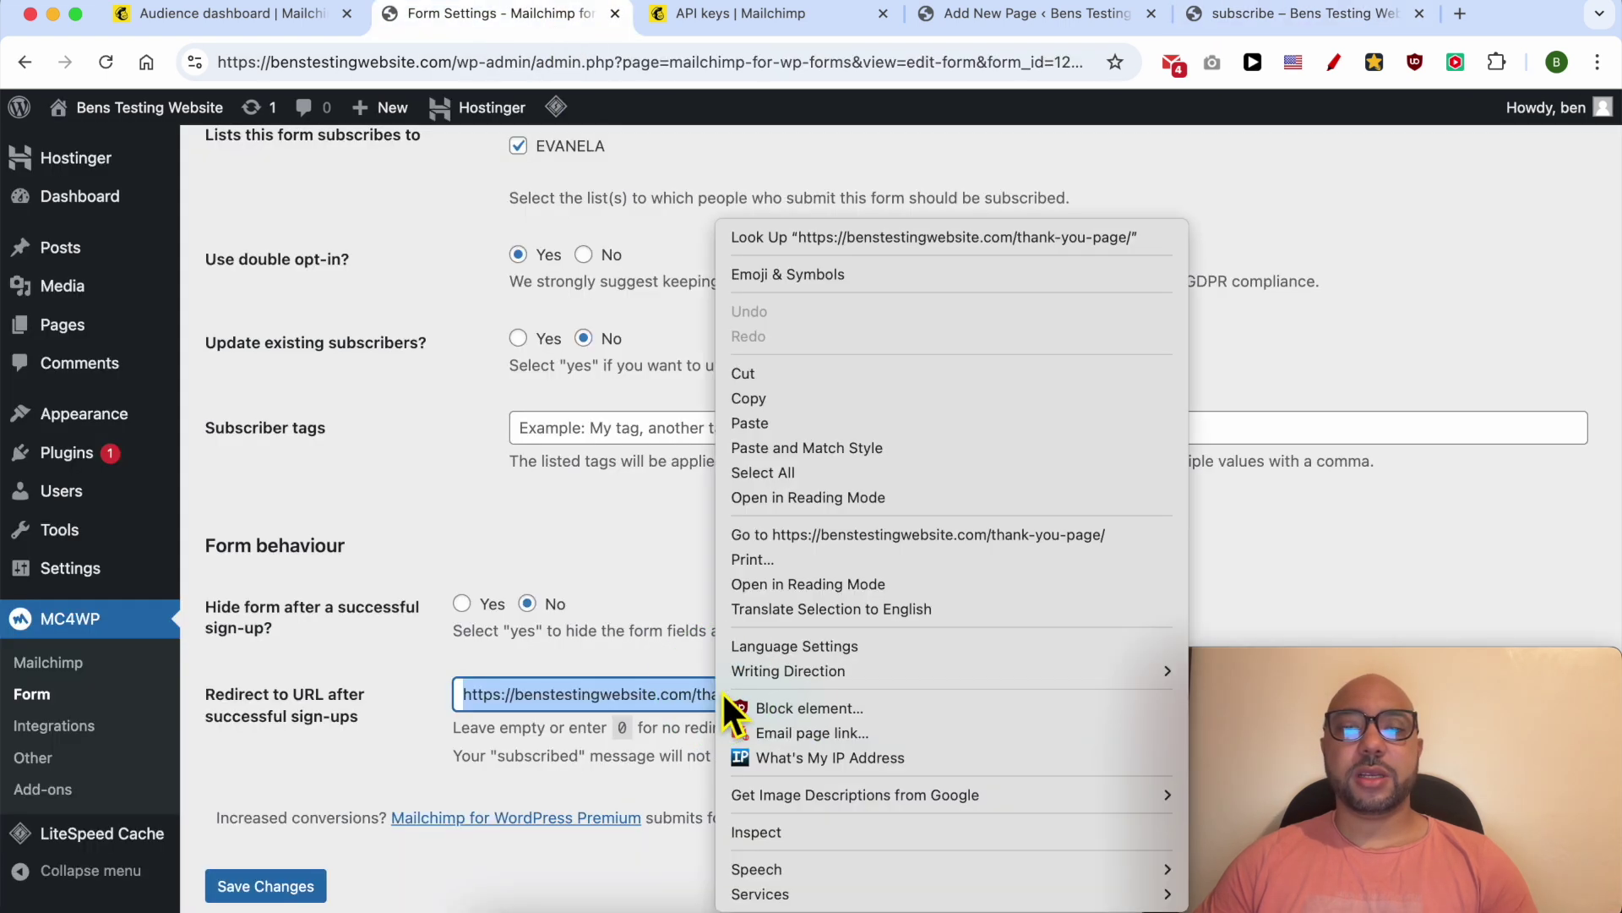
{"action": "left_click", "coordinate": [818, 535]}
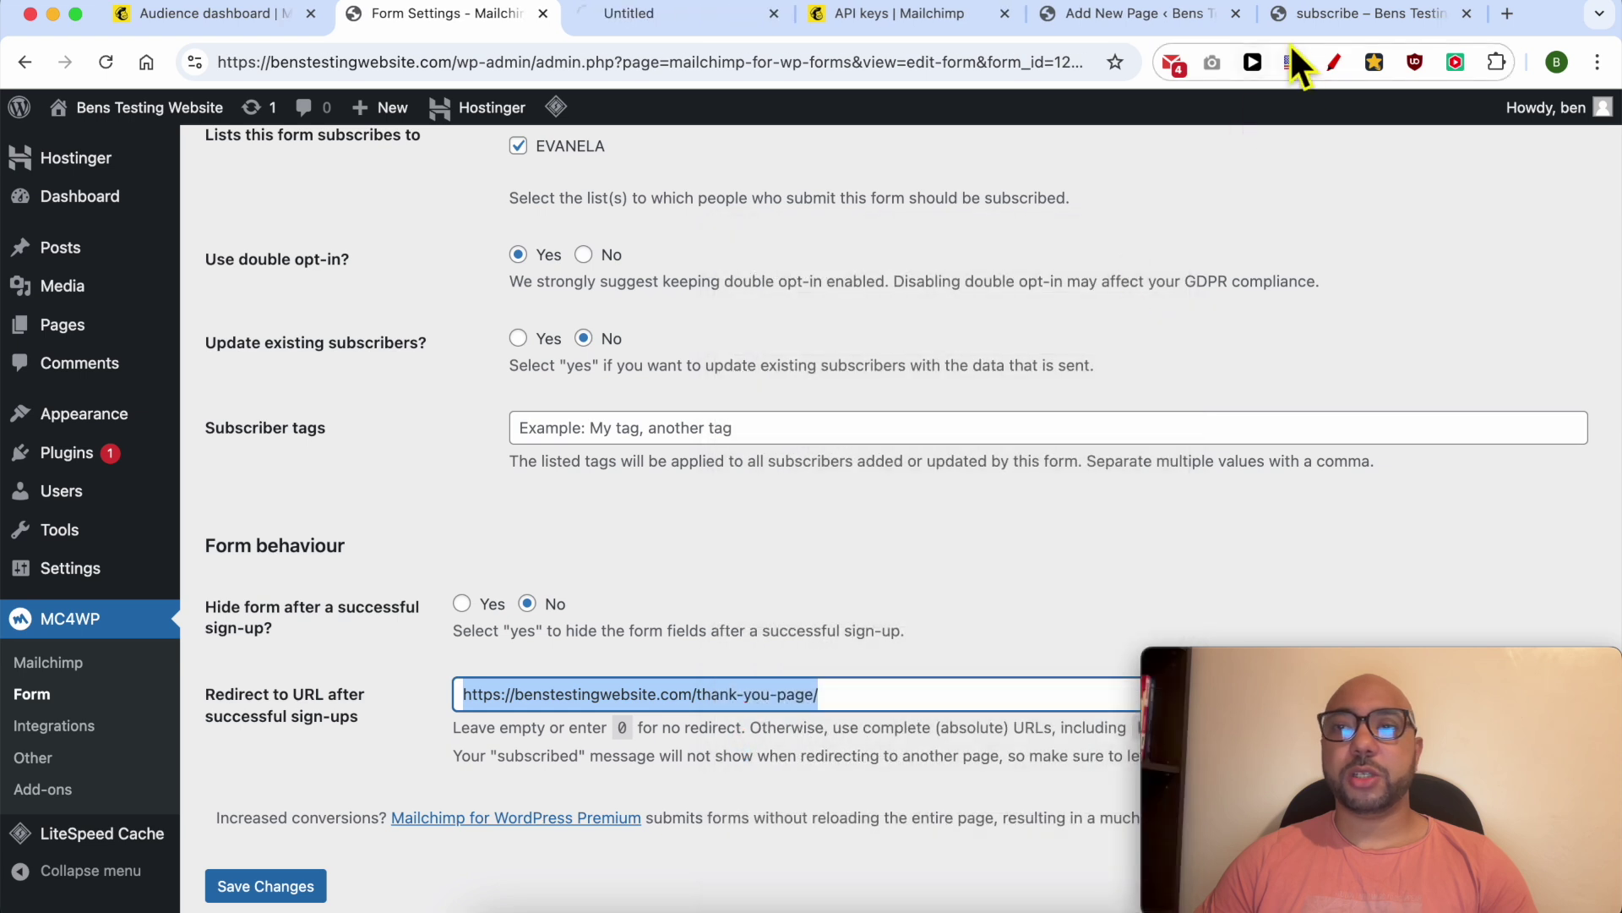
{"action": "left_click", "coordinate": [714, 22]}
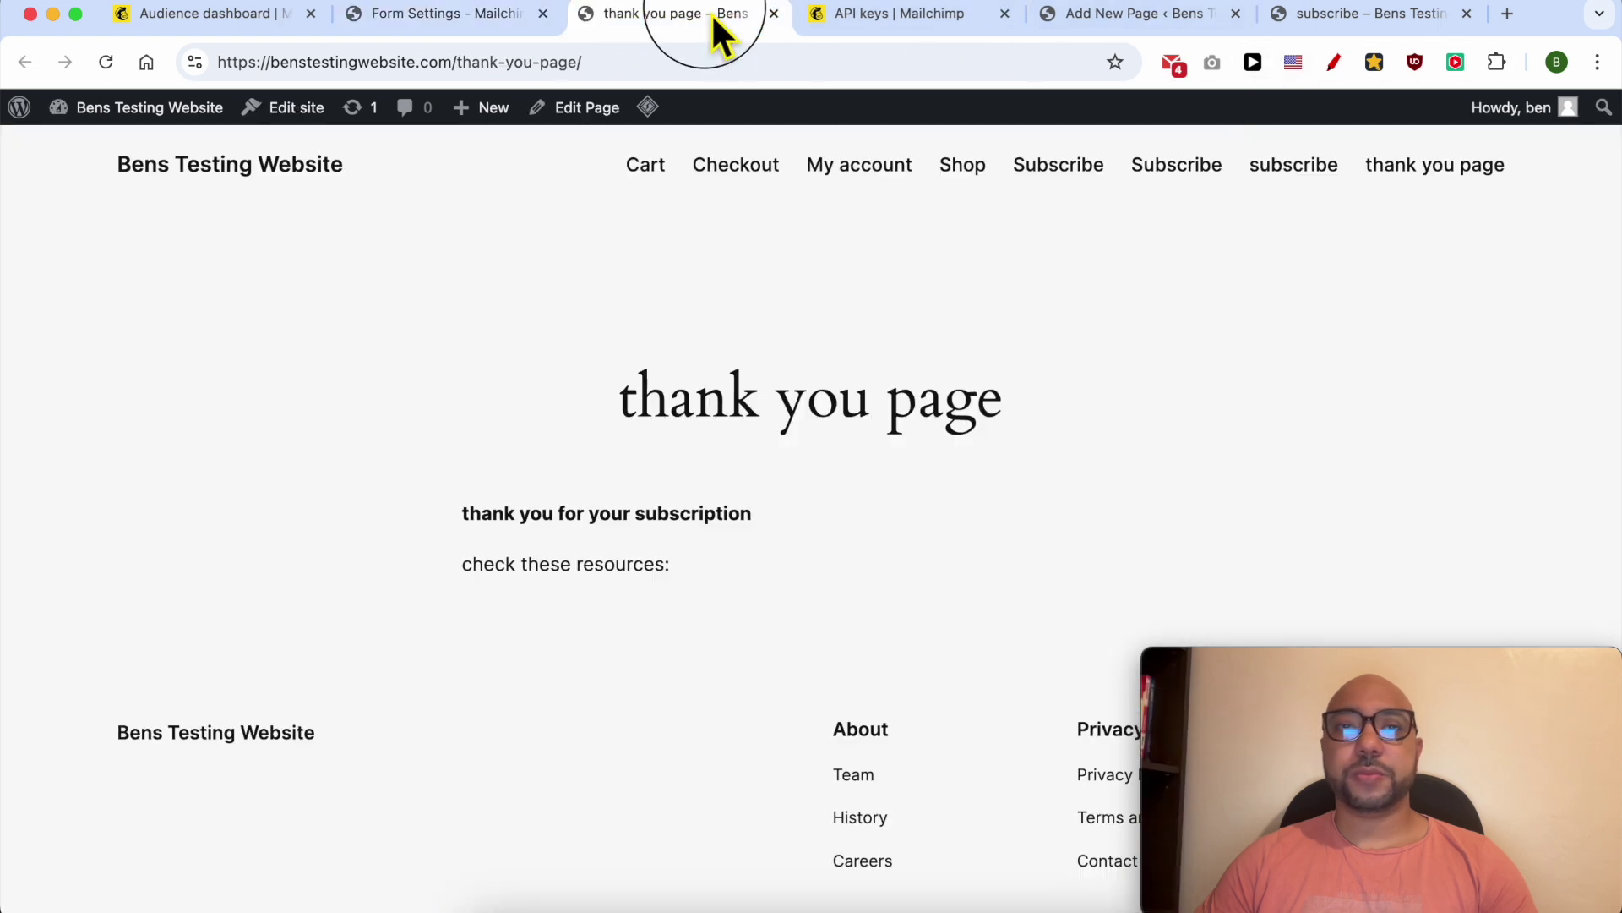
{"action": "triple_click", "coordinate": [797, 417]}
Highlight the 'thank you for your subscription' and 'check these resources' lines, then return to the form settings.
{"action": "double_click", "coordinate": [599, 517]}
{"action": "triple_click", "coordinate": [599, 522]}
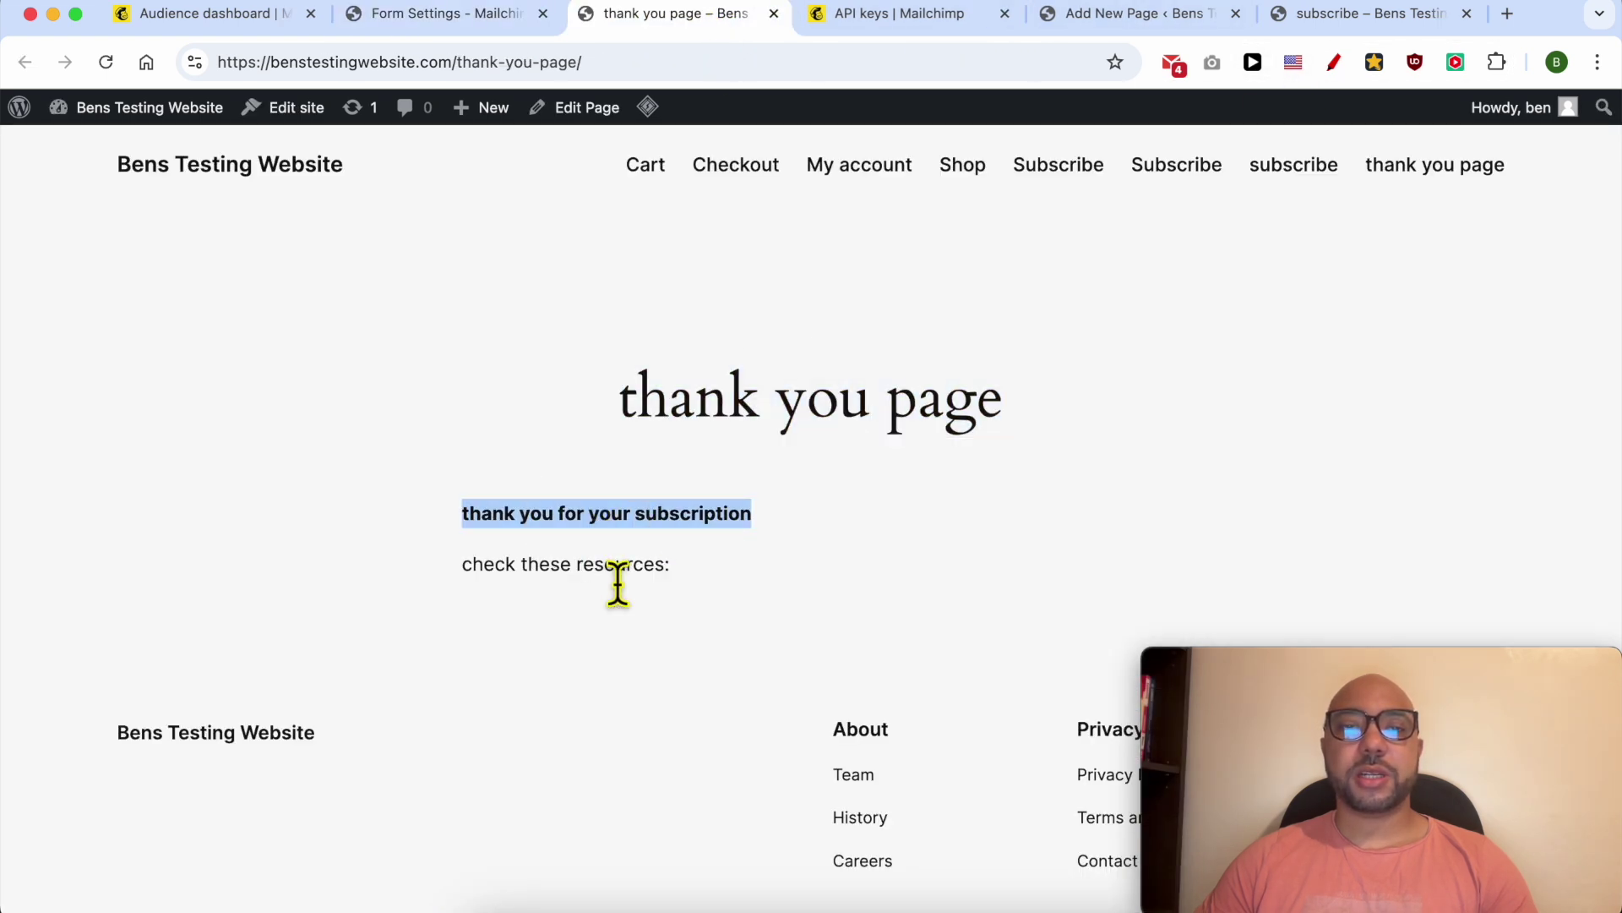
{"action": "triple_click", "coordinate": [545, 571]}
{"action": "left_click", "coordinate": [476, 23]}
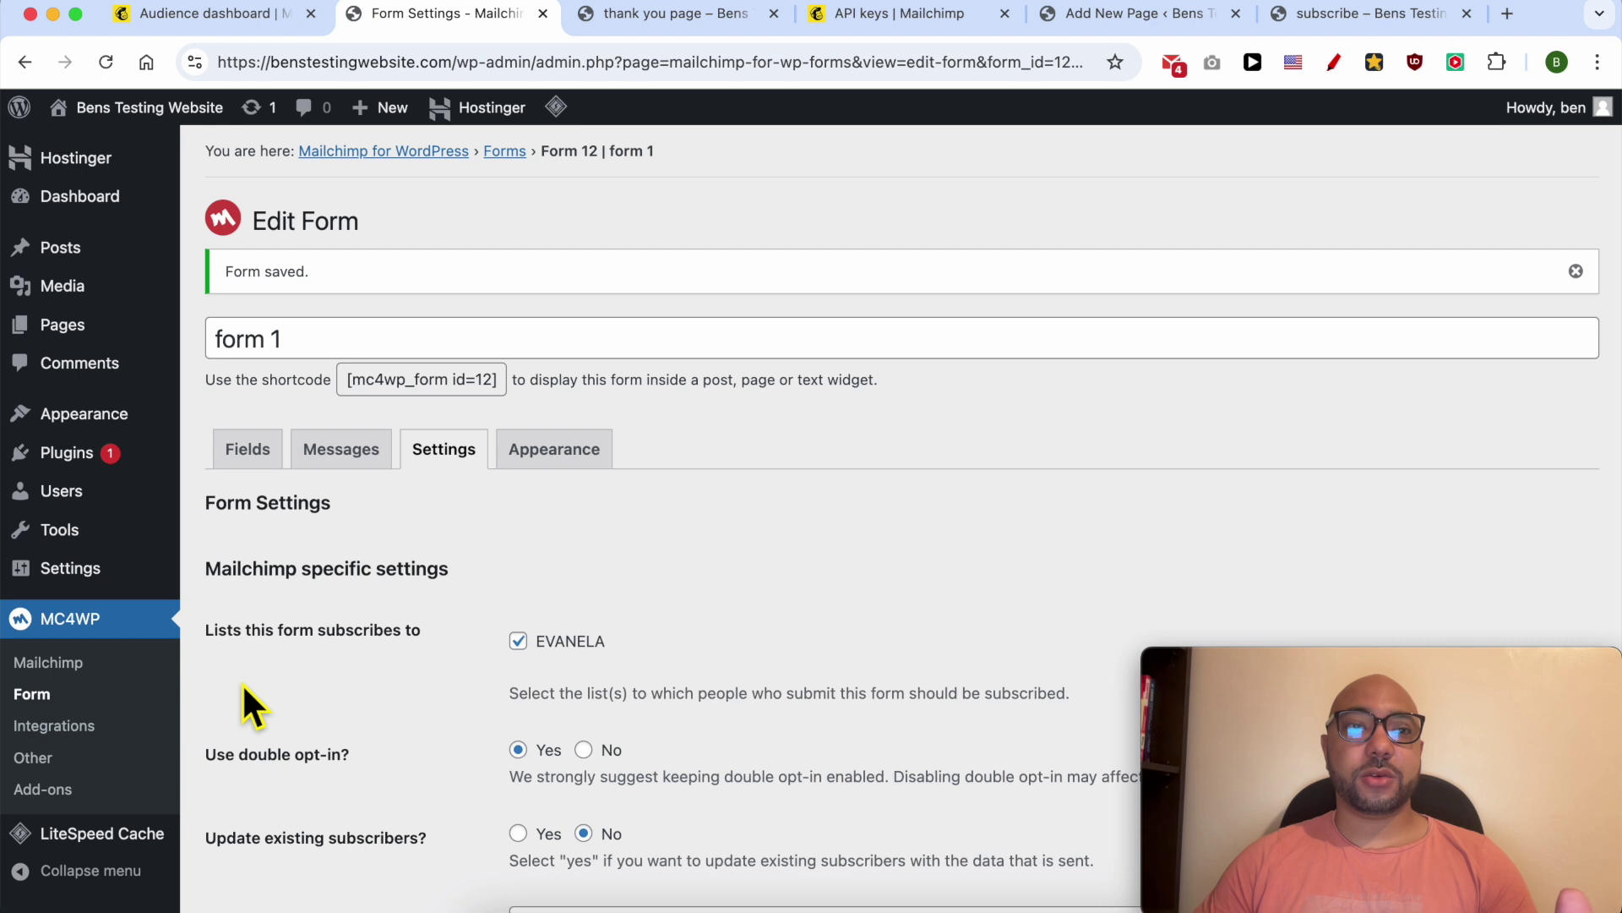
{"action": "left_click", "coordinate": [97, 728]}
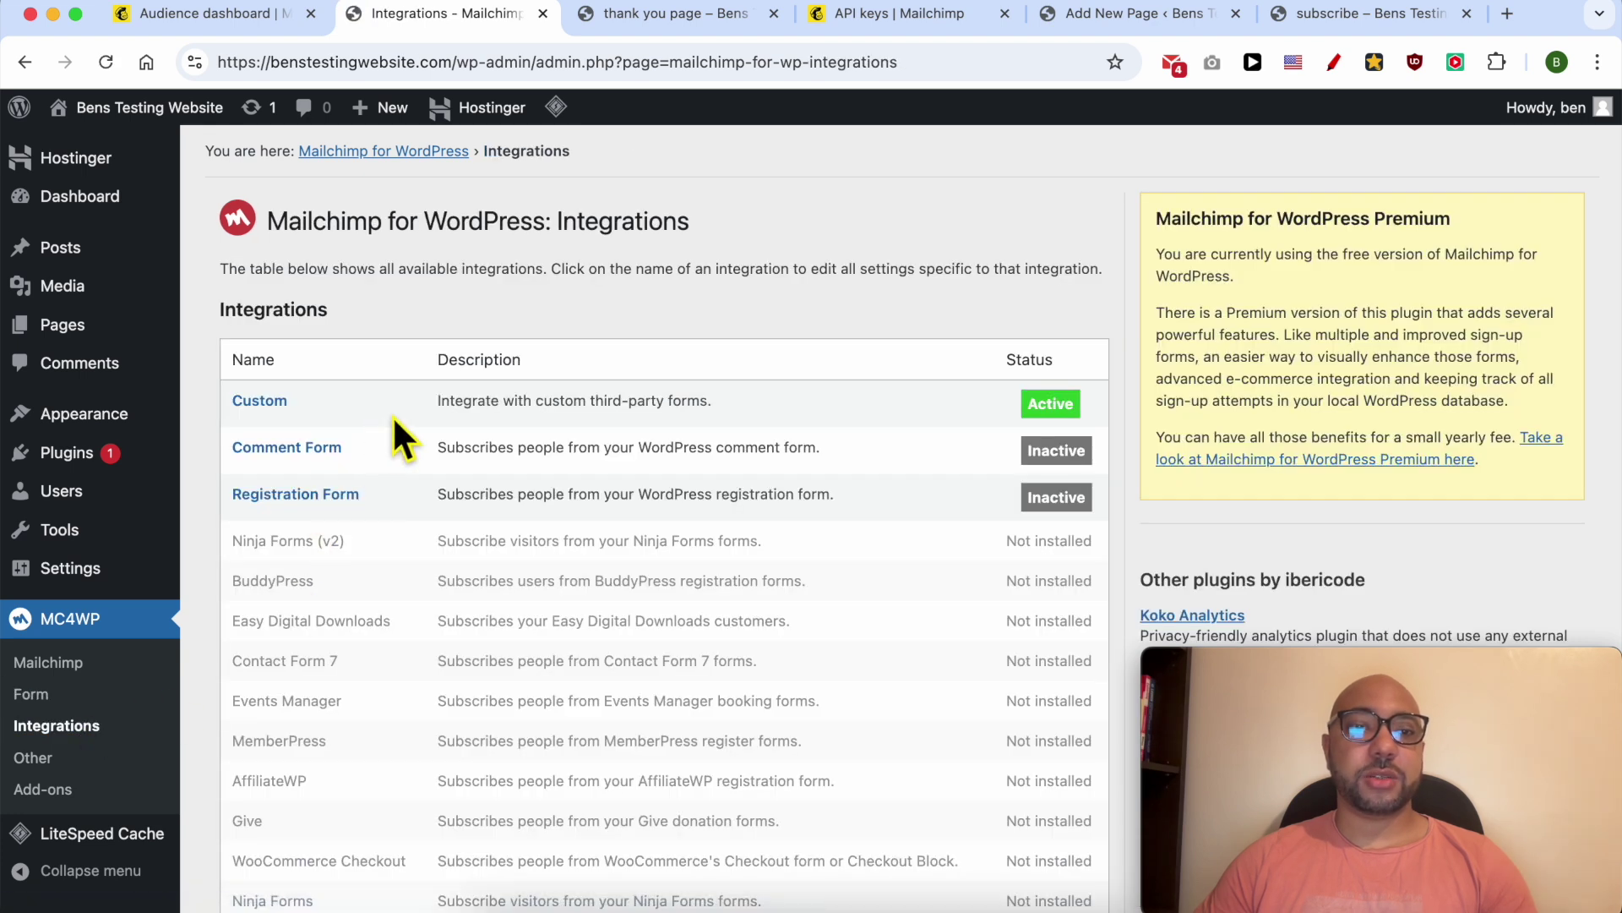
Highlight the inactive Comment Form and Registration Form integration descriptions.
{"action": "double_click", "coordinate": [459, 451]}
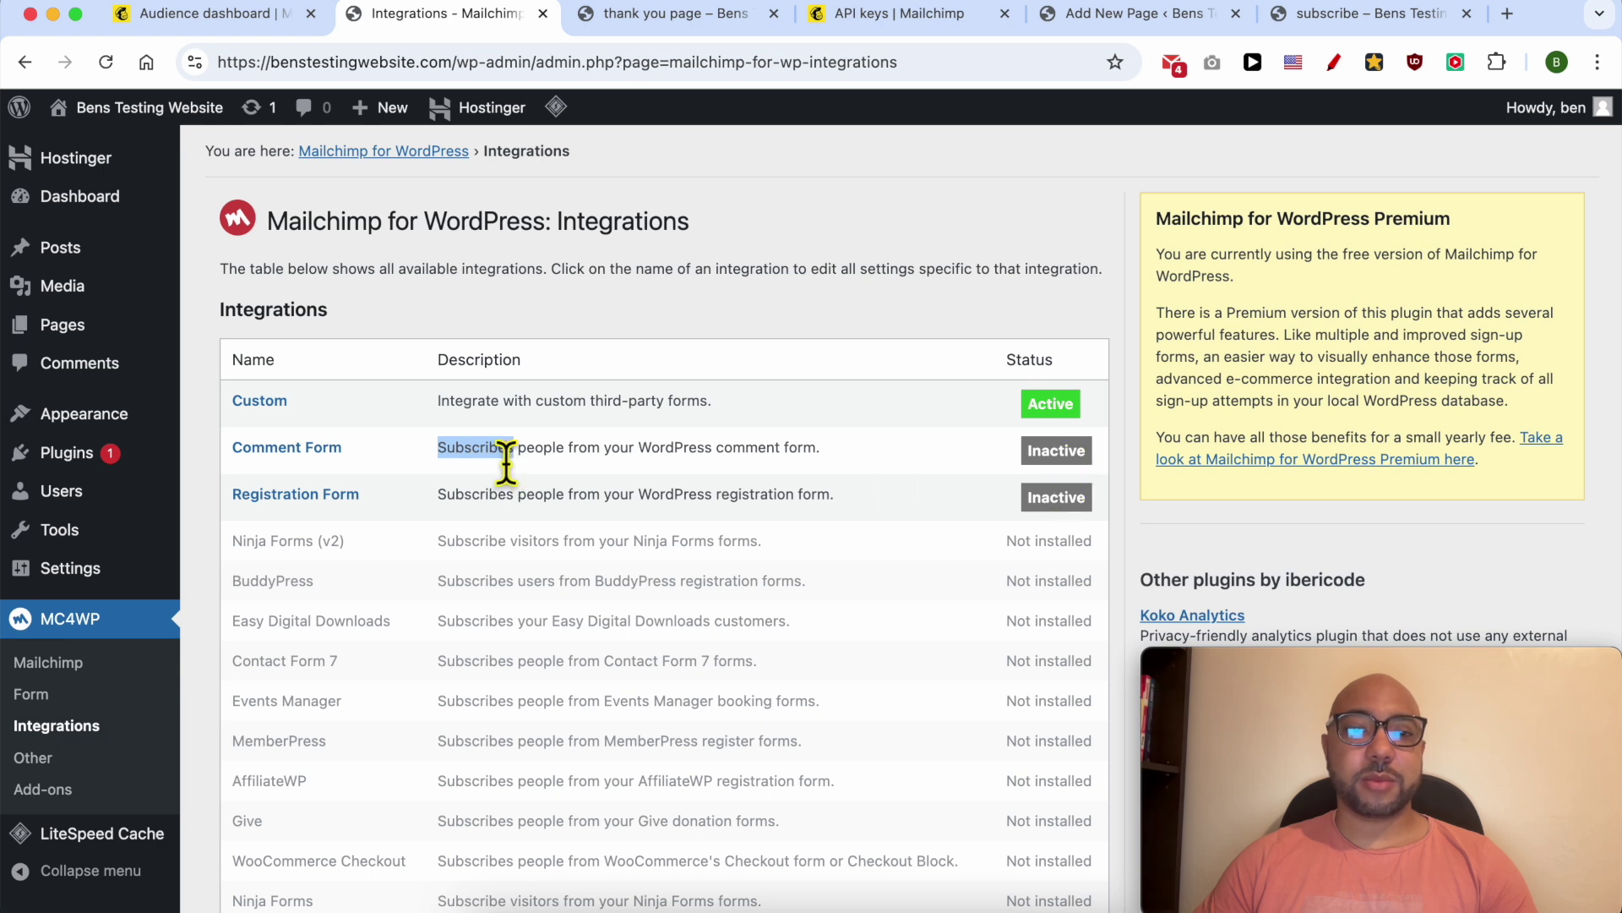
{"action": "left_click", "coordinate": [450, 456]}
{"action": "left_click_drag", "start_coordinate": [459, 469], "coordinate": [649, 467]}
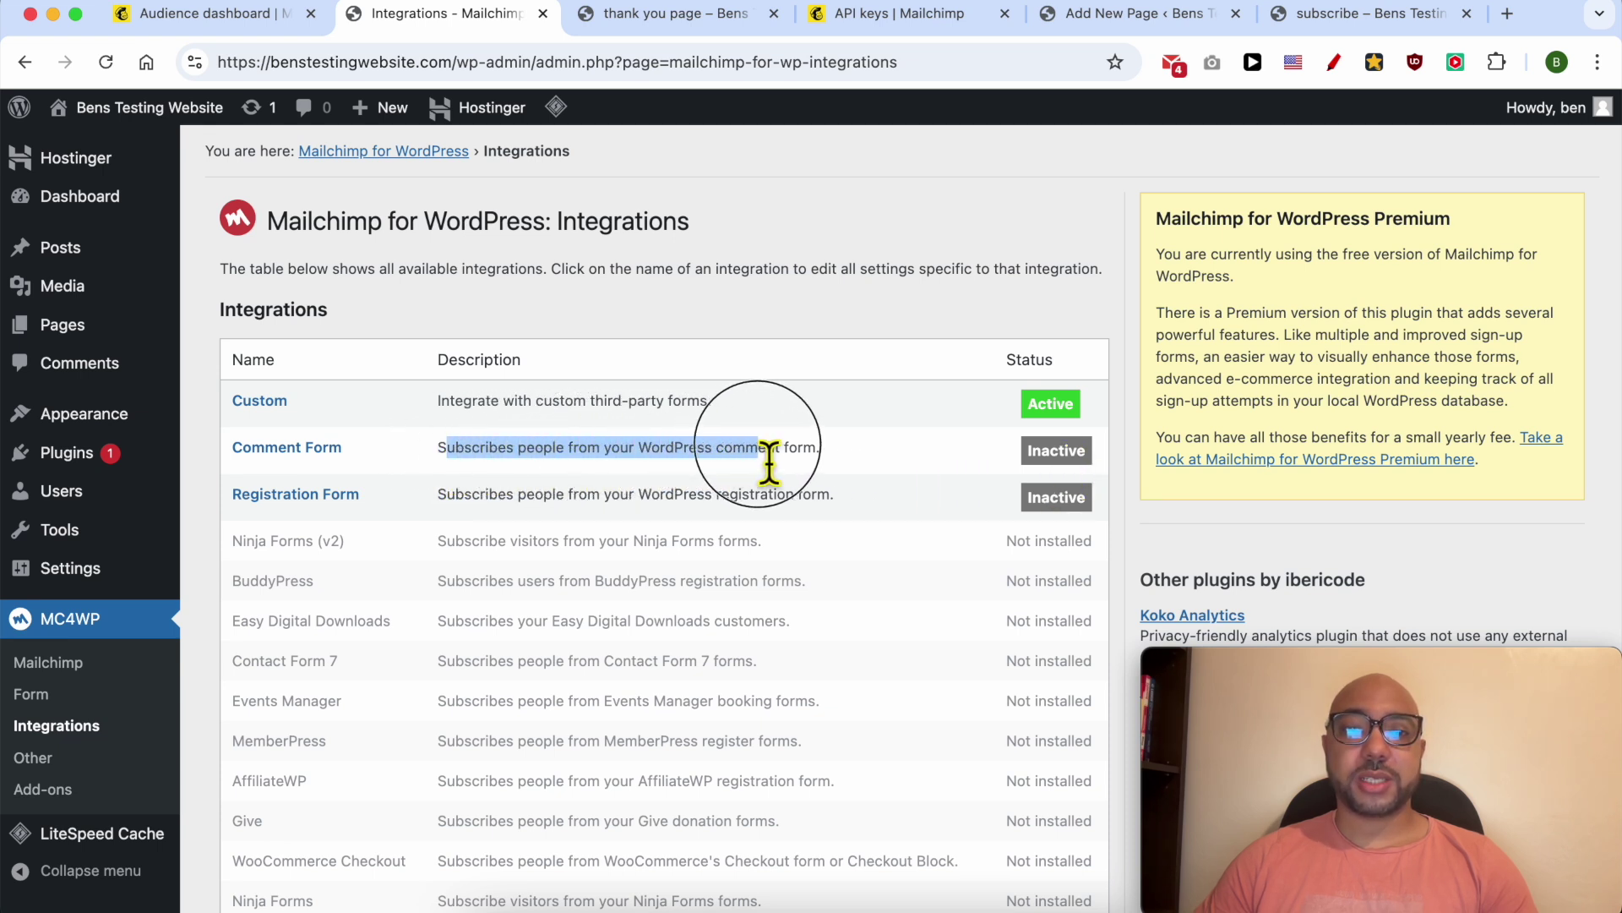
{"action": "left_click_drag", "start_coordinate": [650, 467], "coordinate": [833, 466]}
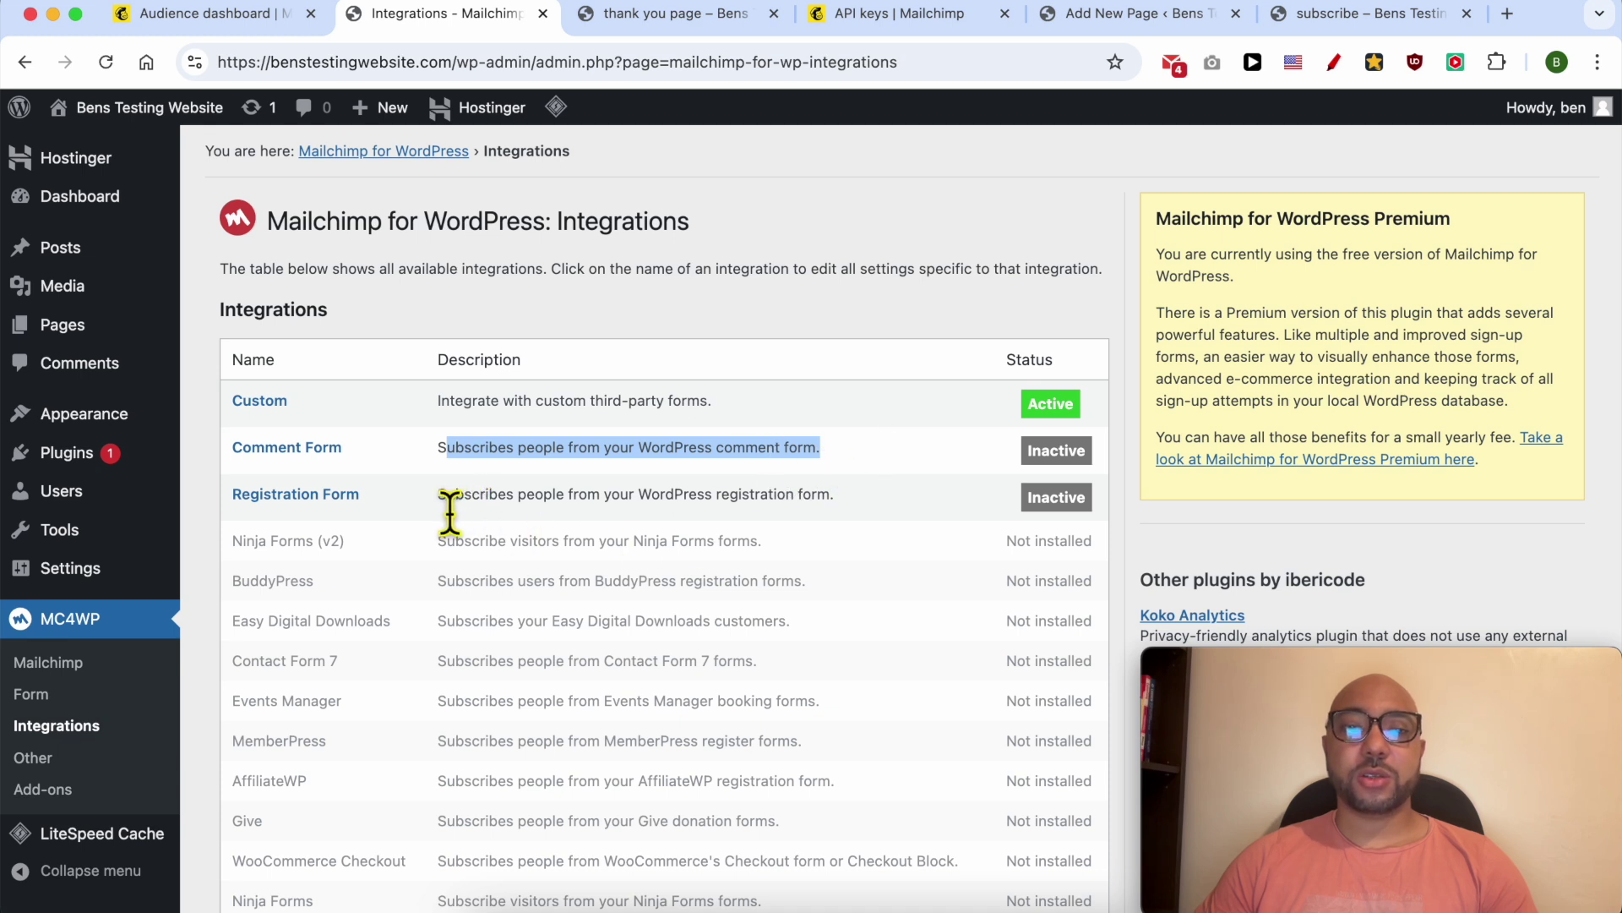
{"action": "left_click_drag", "start_coordinate": [447, 504], "coordinate": [887, 511]}
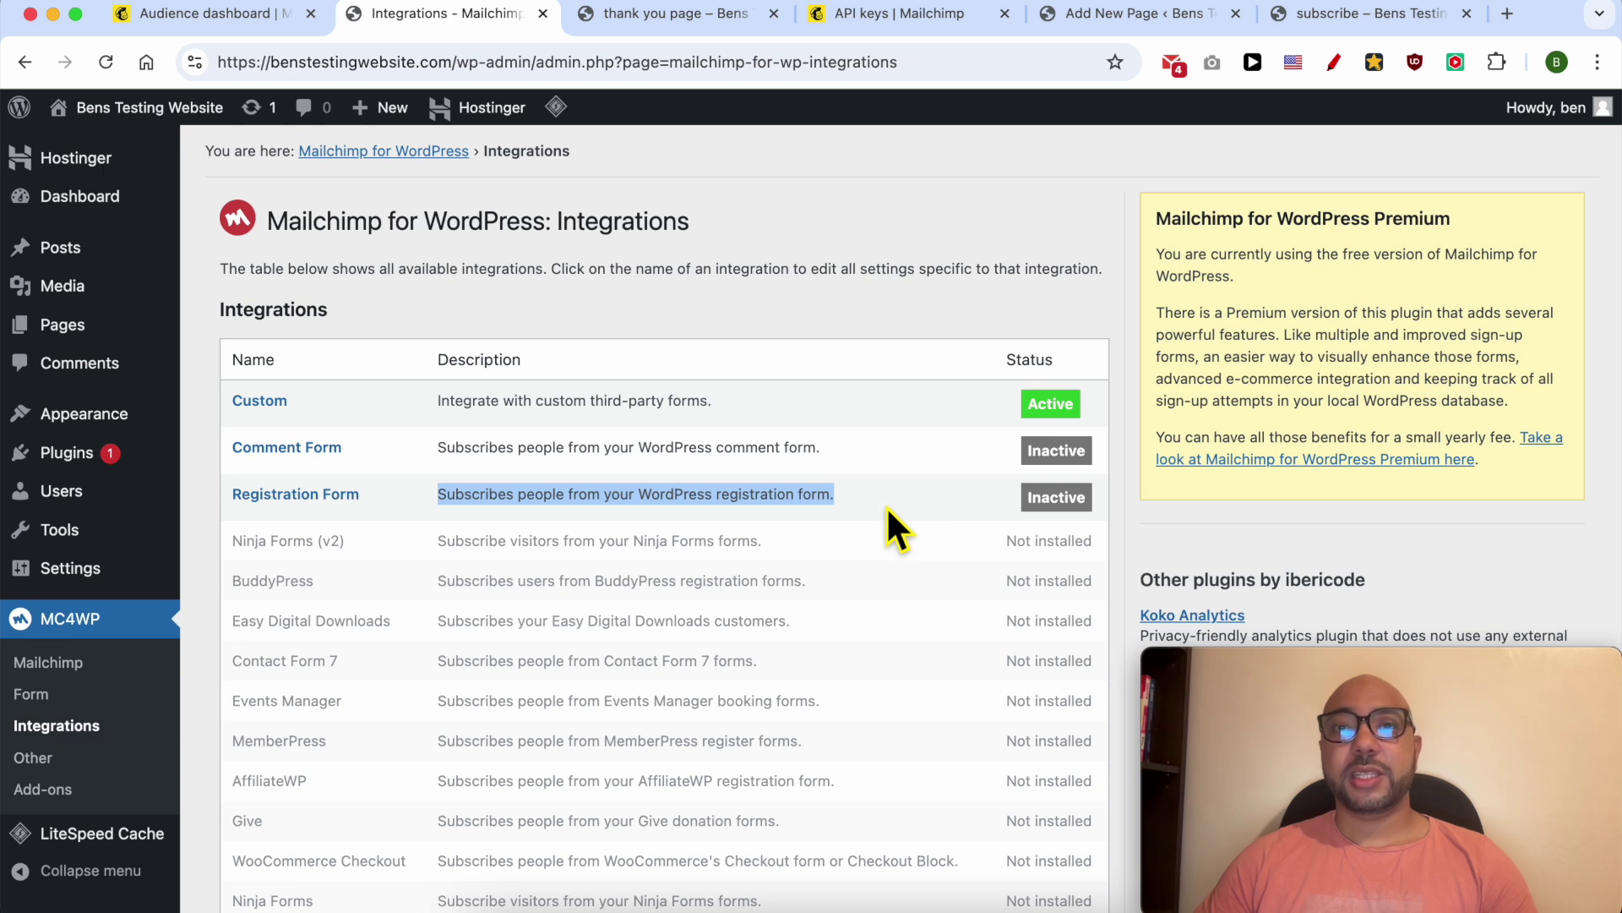